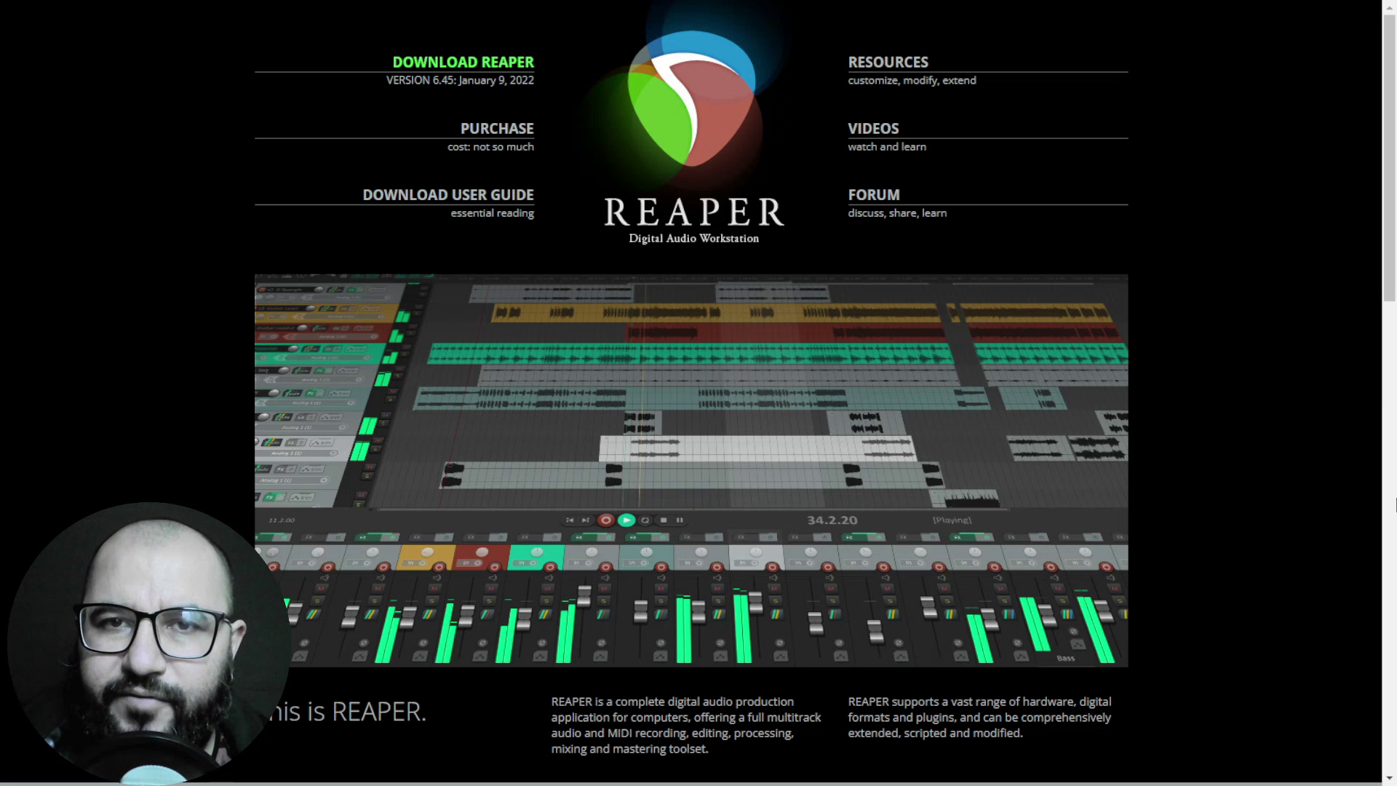
Follow the DOWNLOAD REAPER link on the reaper.fm home page.
click(463, 62)
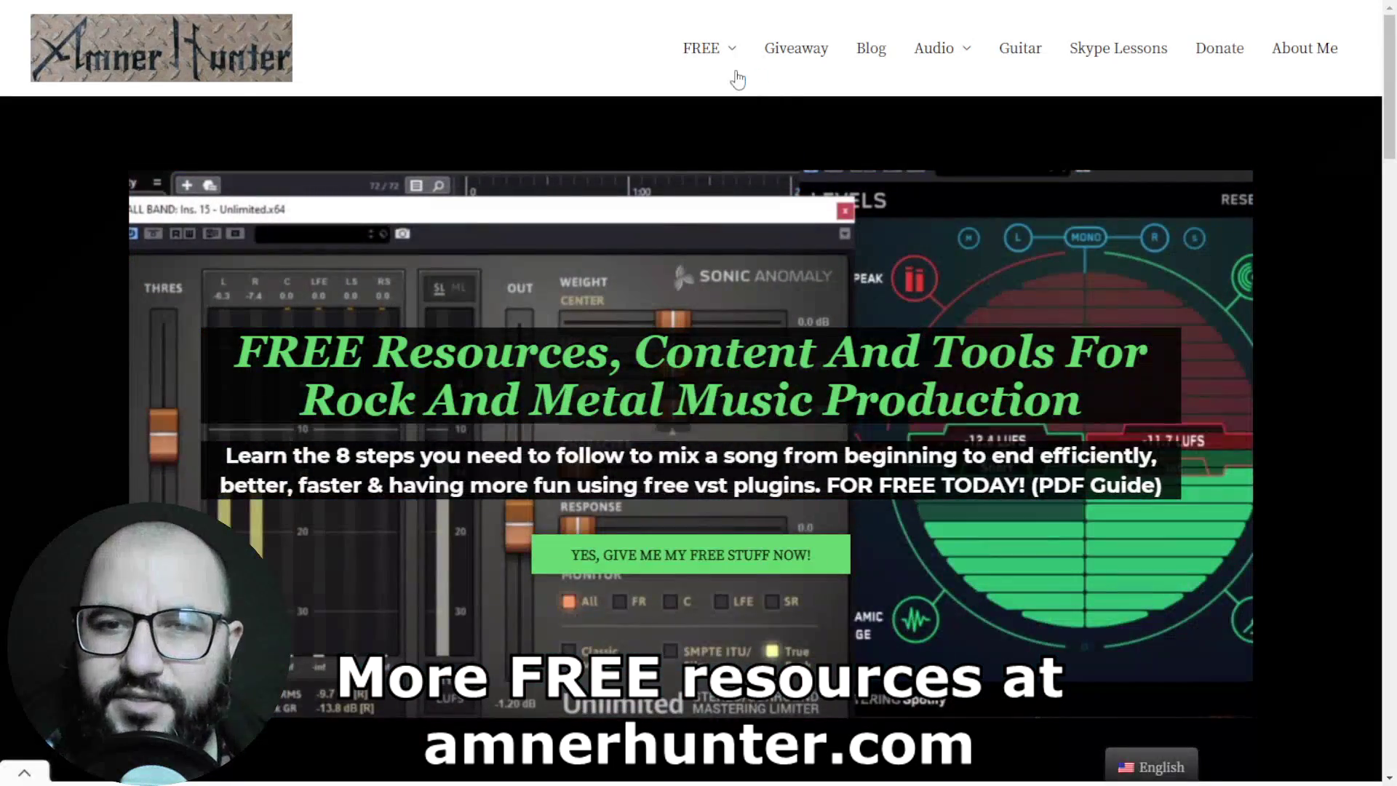
mouse_move(737, 66)
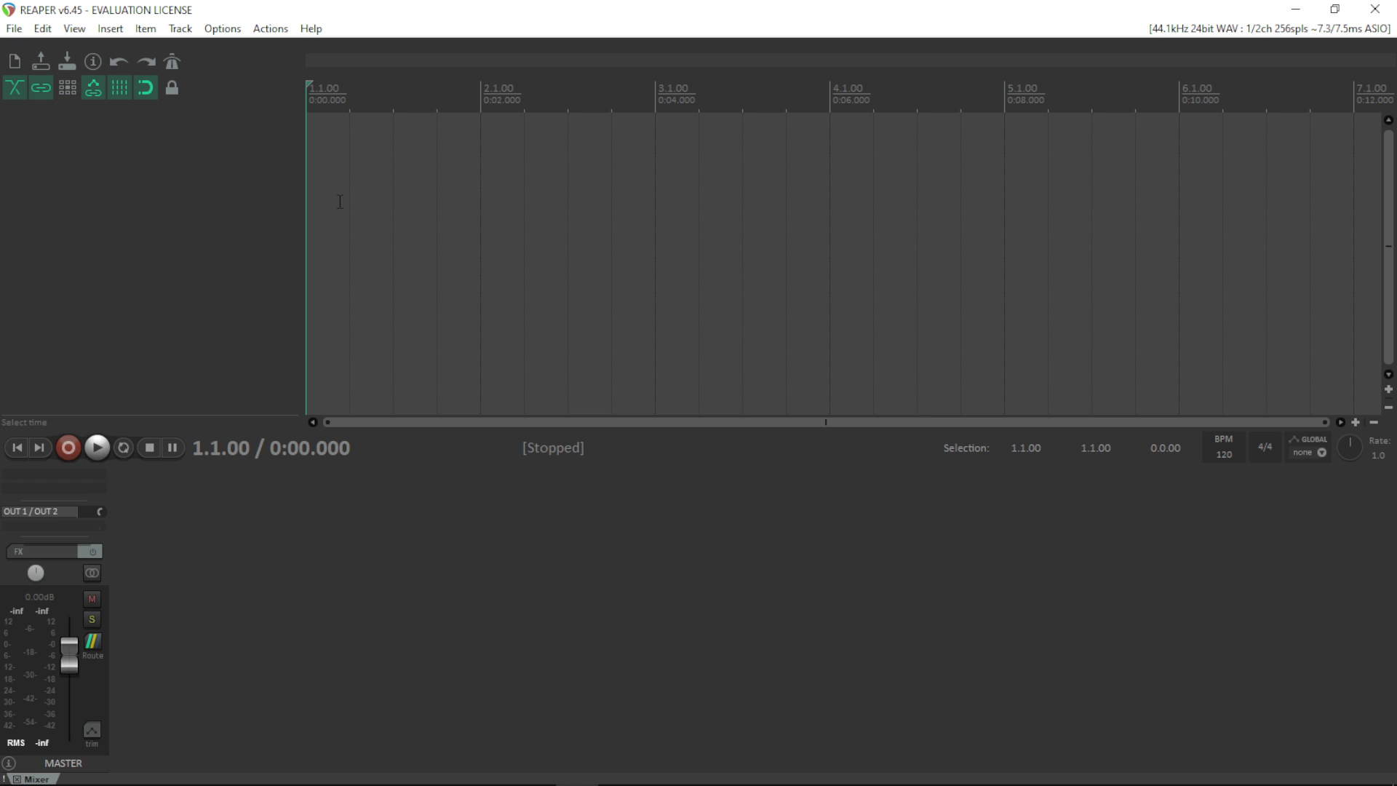
click(19, 32)
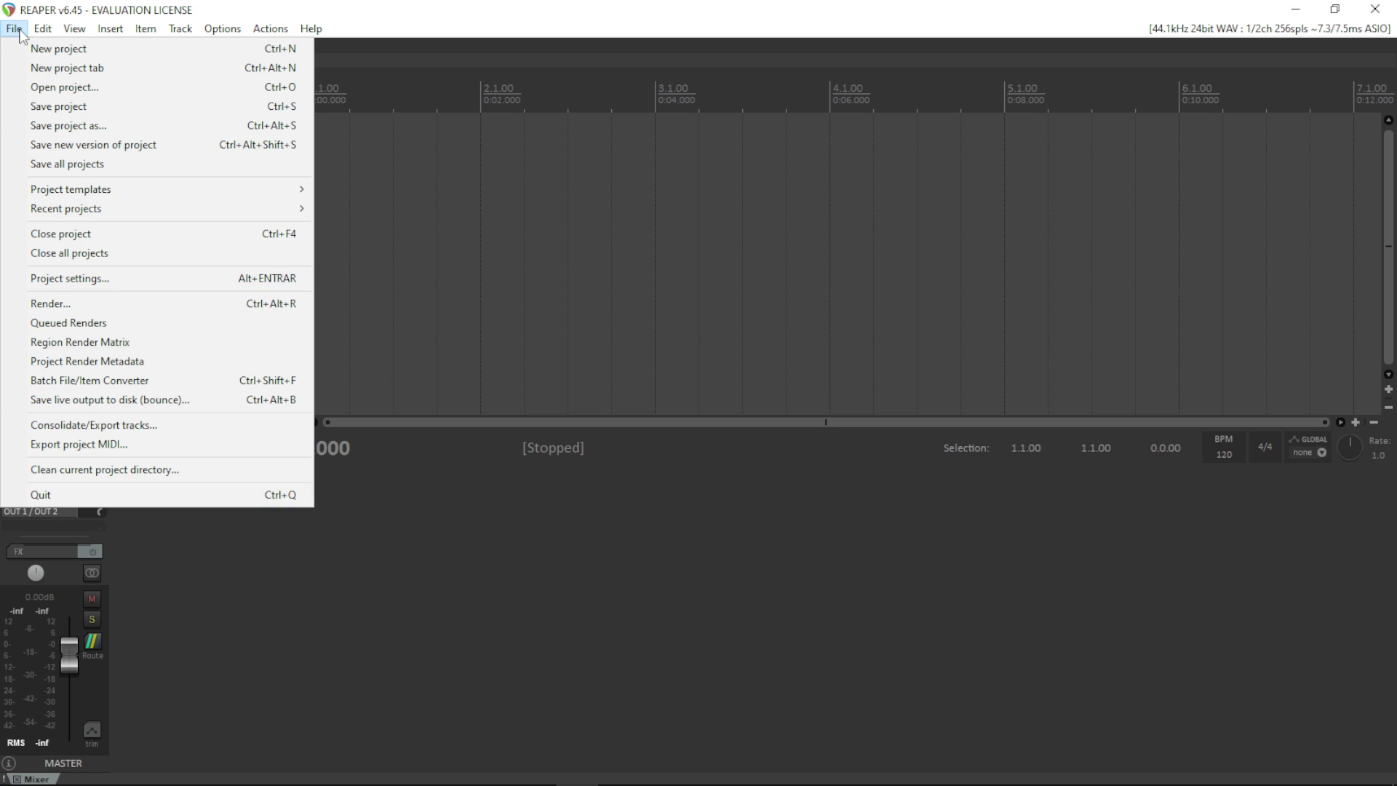
click(19, 32)
click(19, 32)
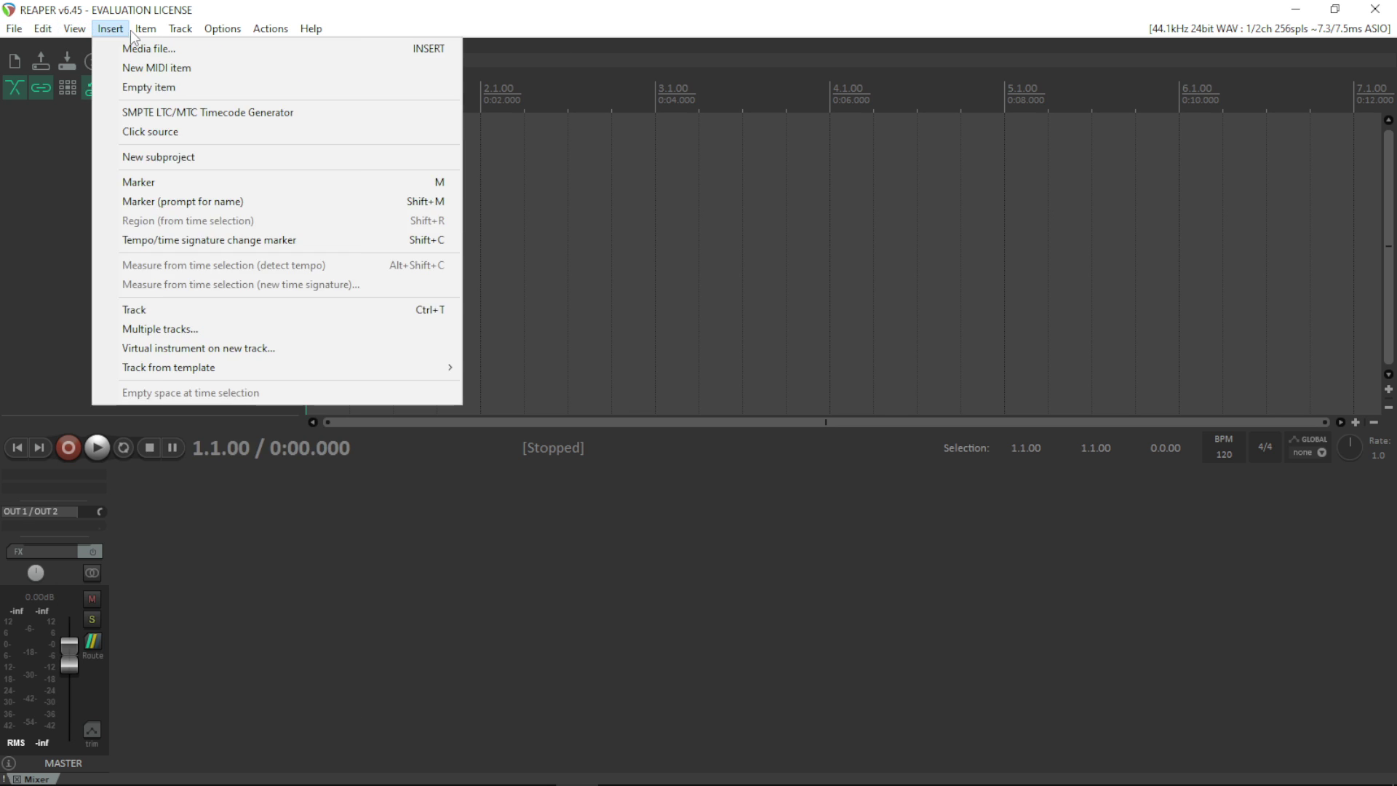
mouse_move(247, 38)
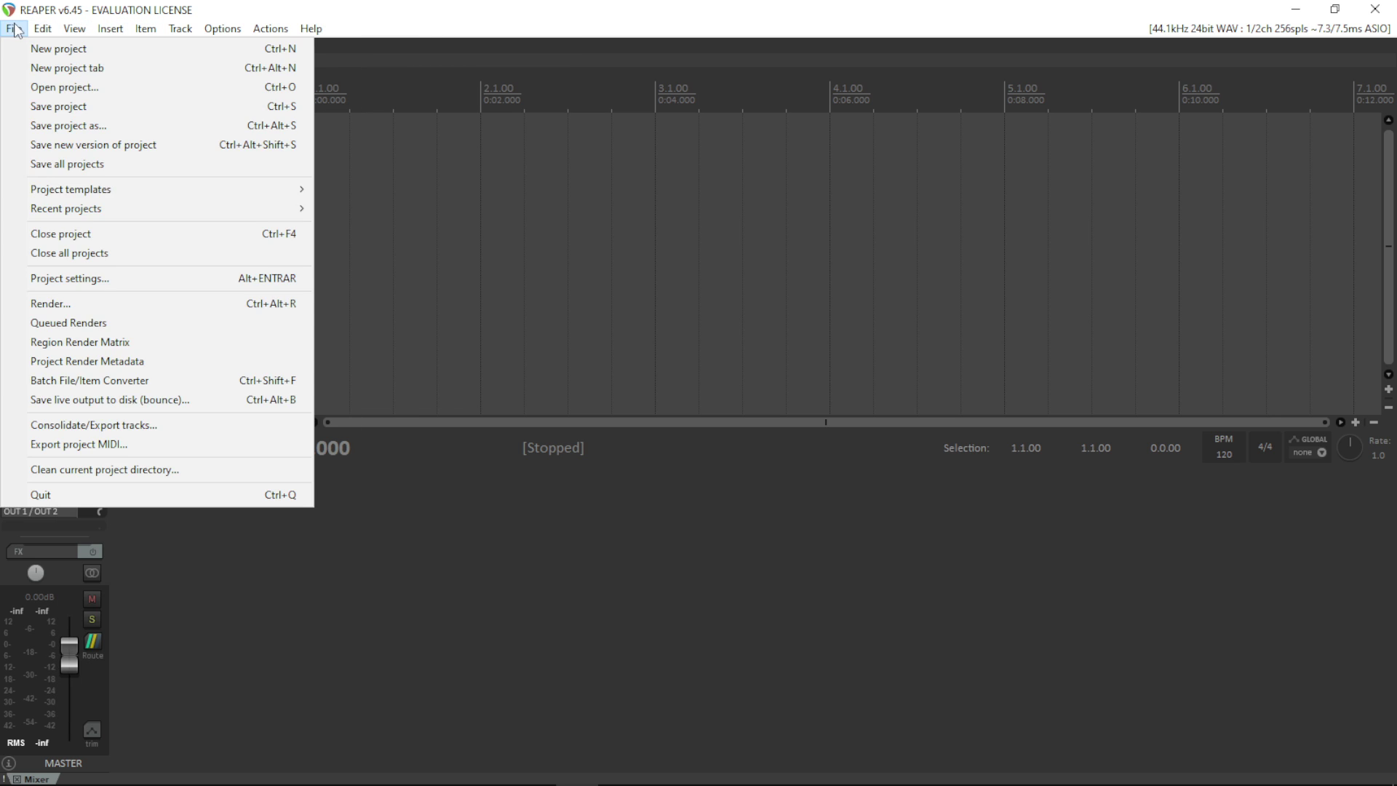
click(15, 32)
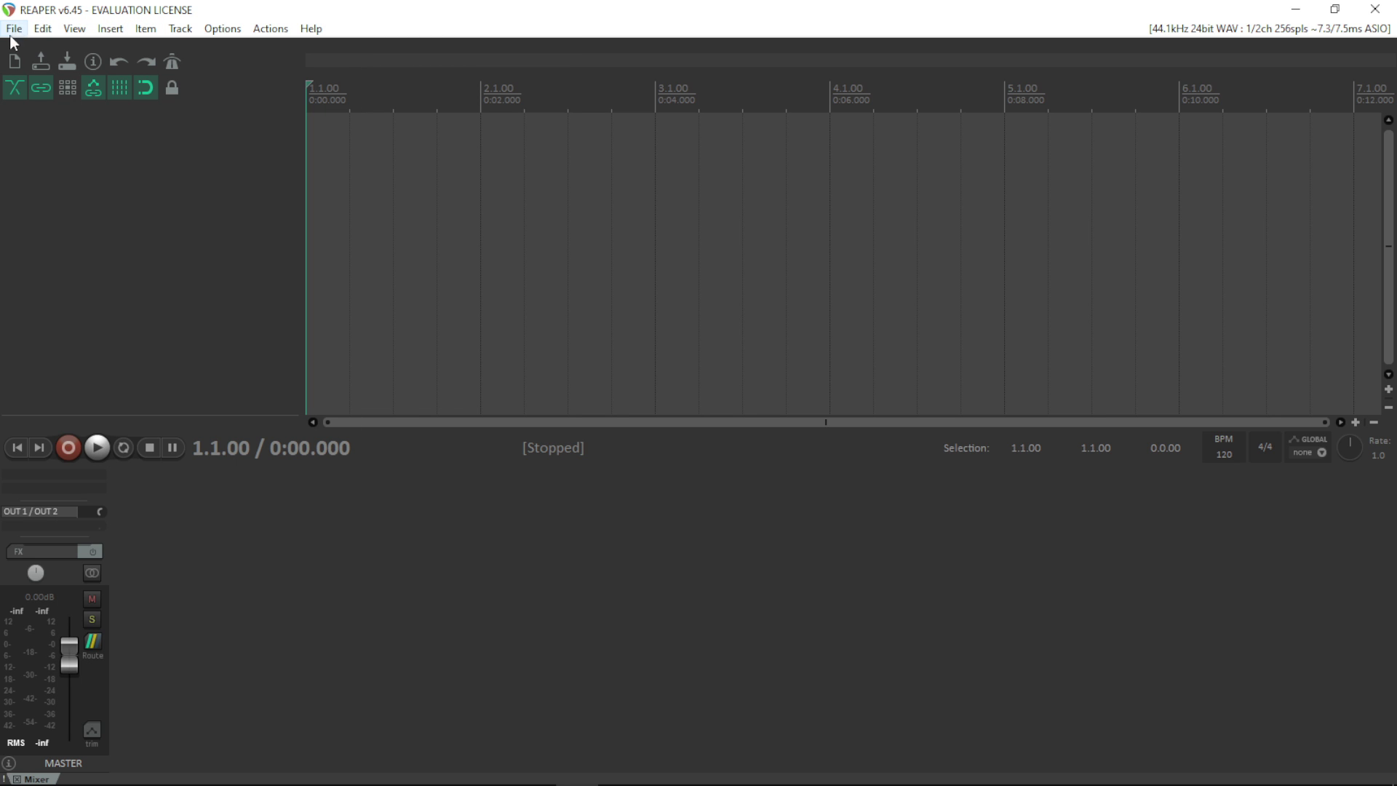
click(15, 32)
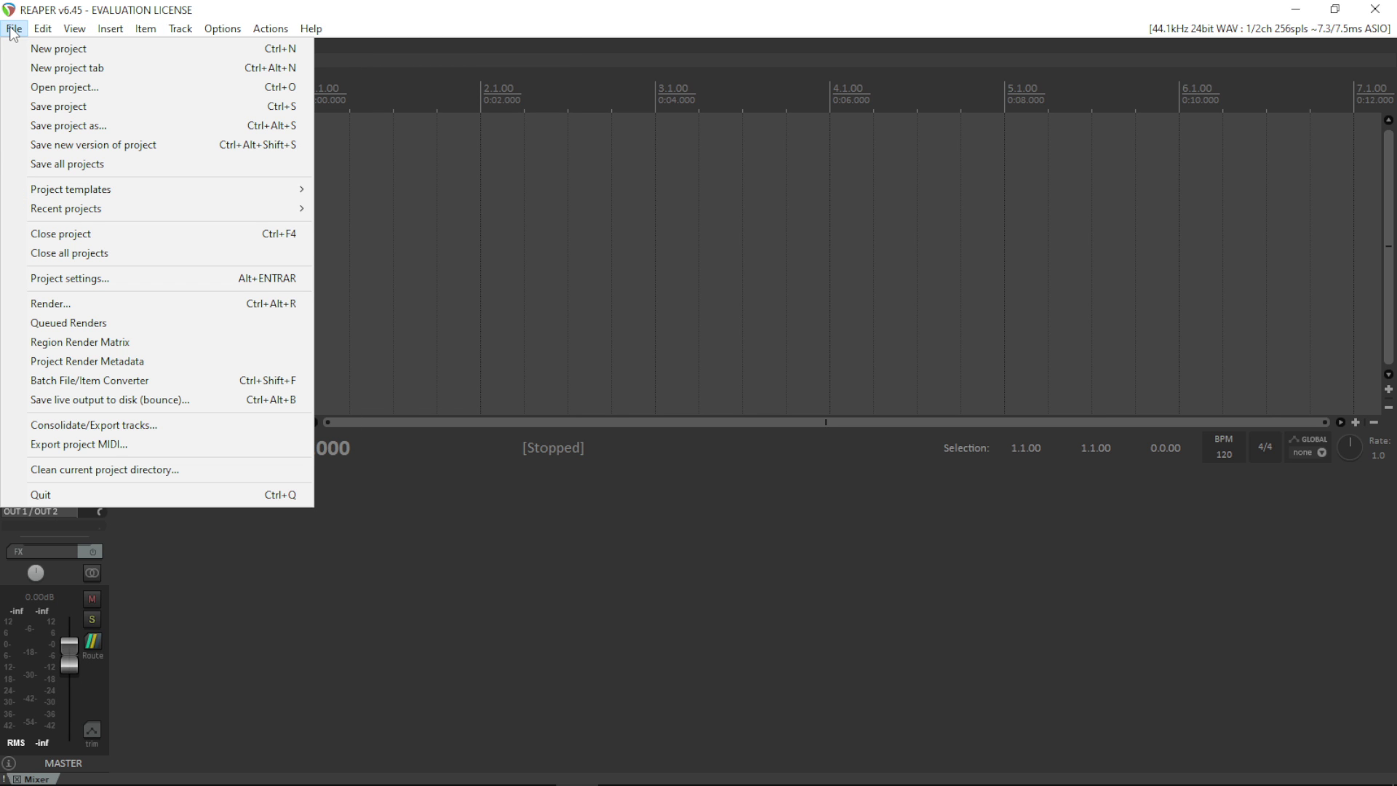
click(68, 88)
mouse_move(187, 31)
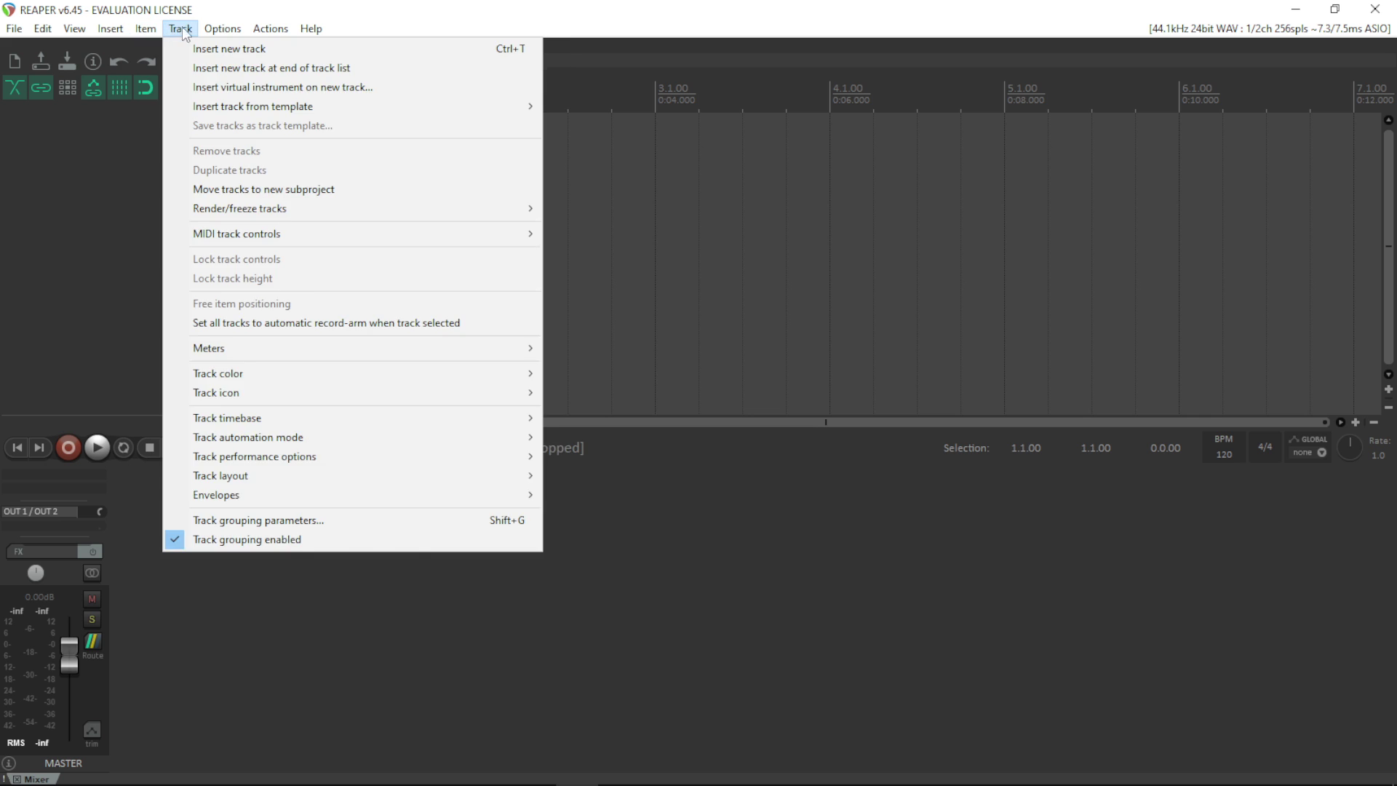
mouse_move(239, 32)
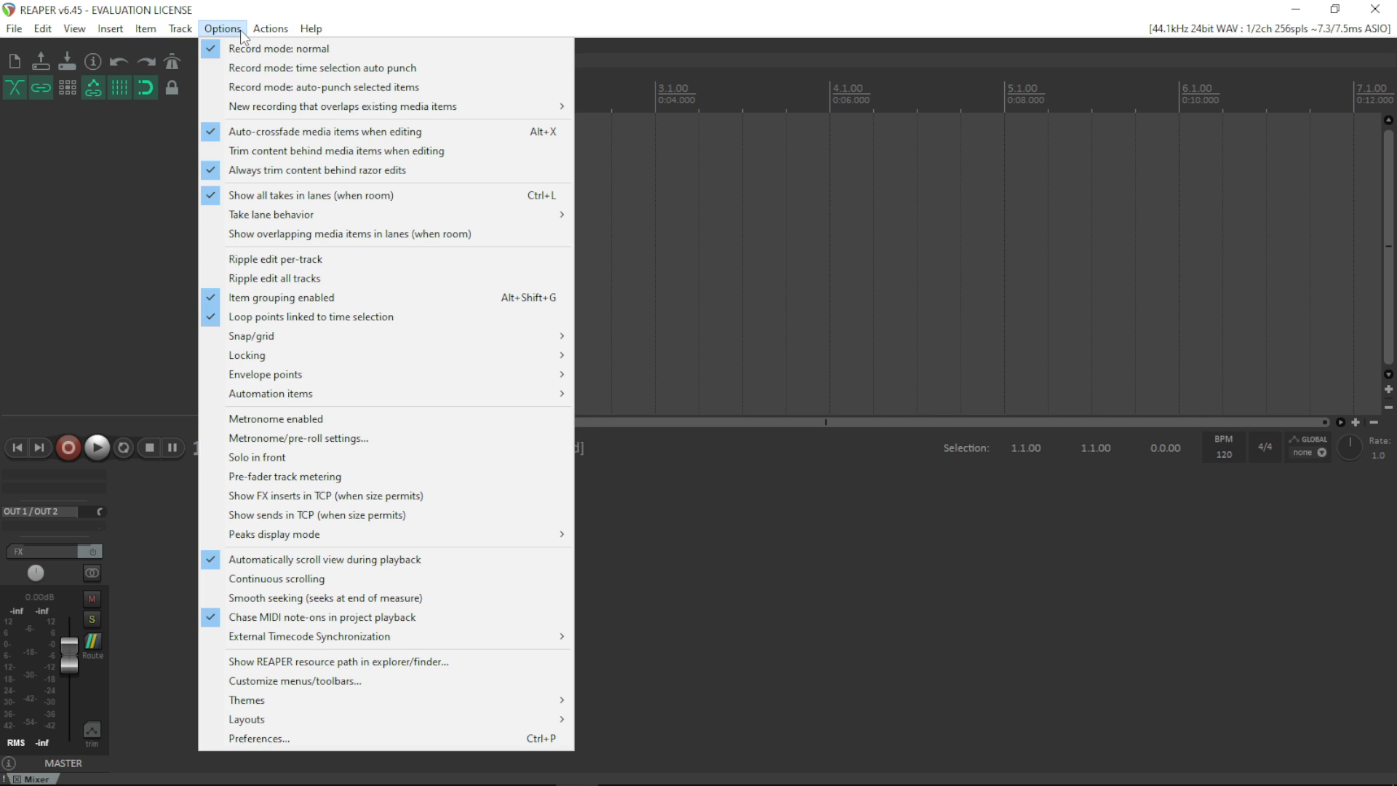
mouse_move(22, 33)
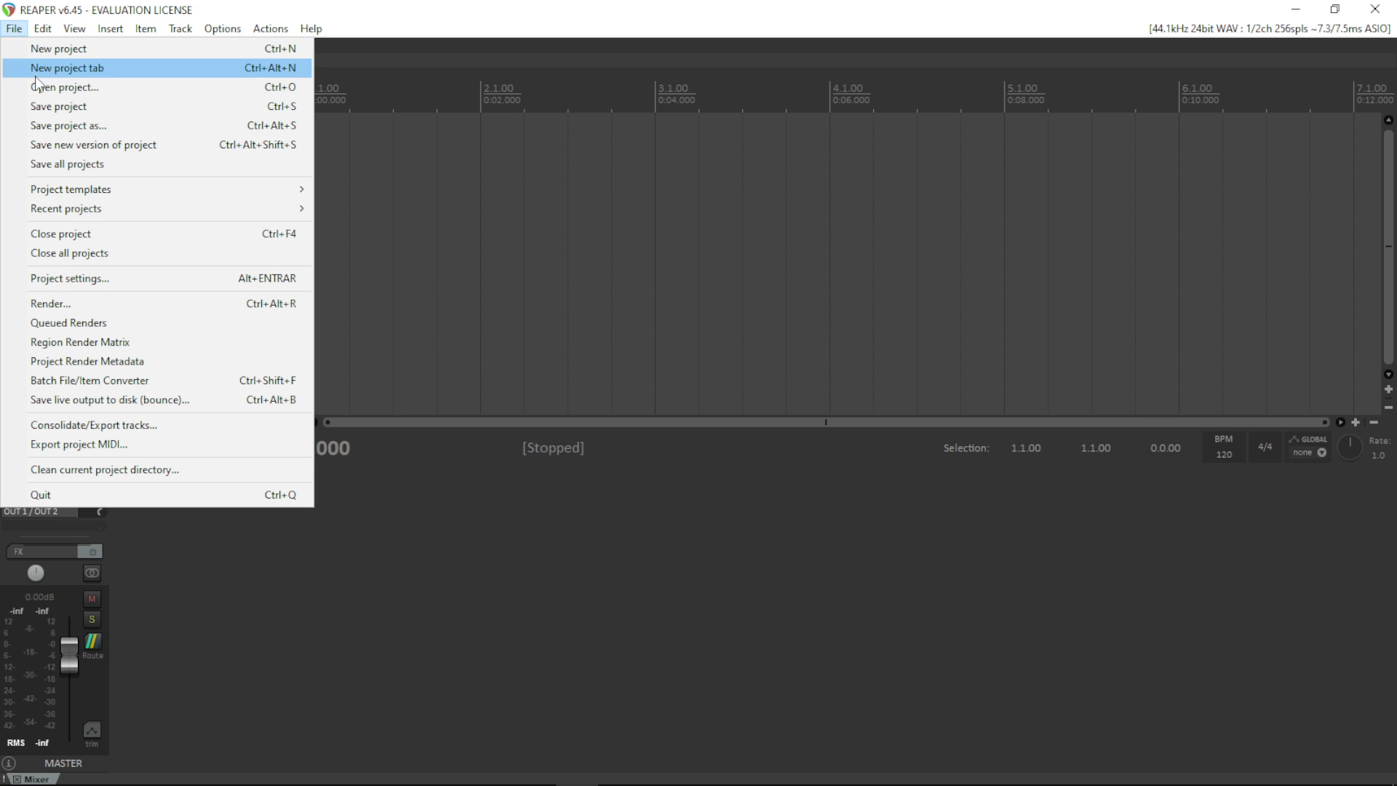
mouse_move(68, 191)
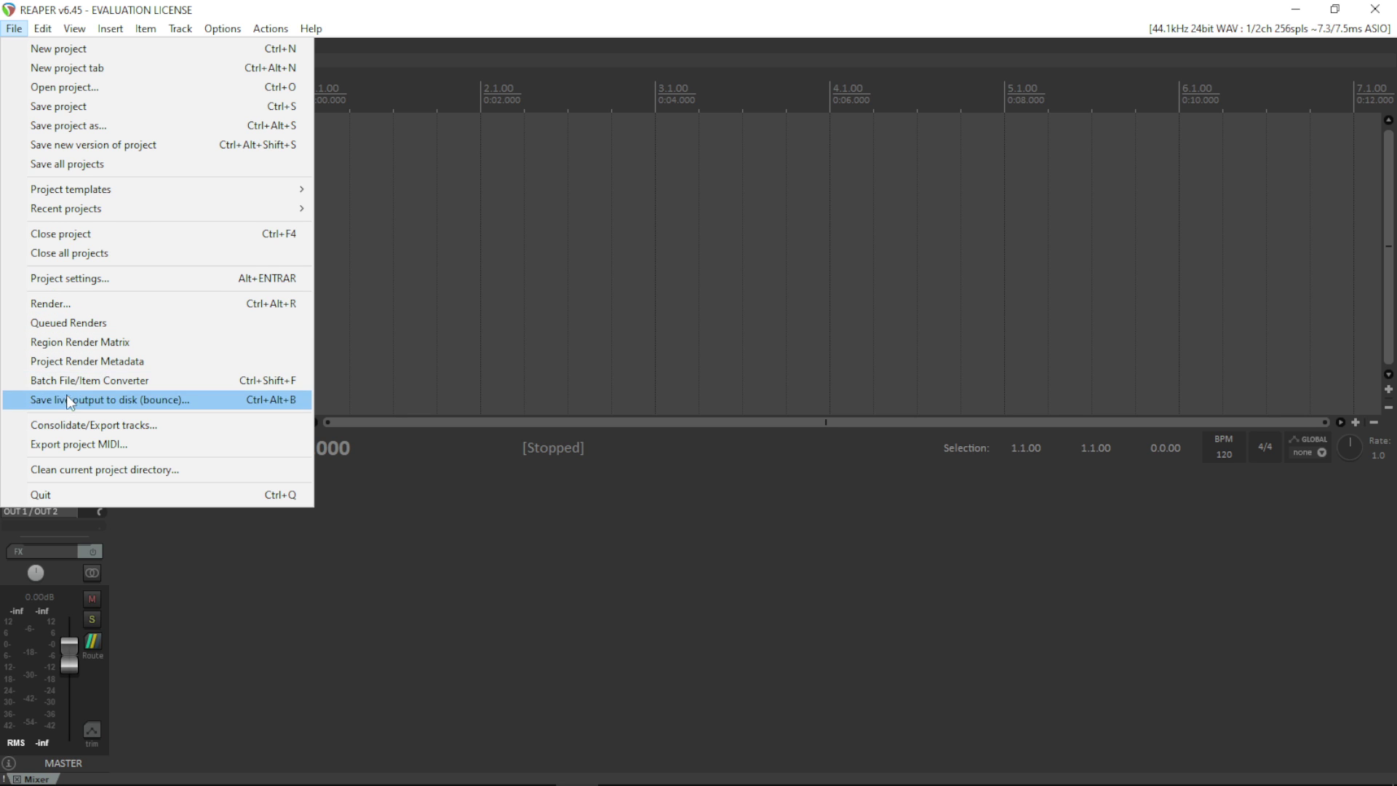
Open Project Settings and look through its Advanced, Video and Media tabs.
click(78, 279)
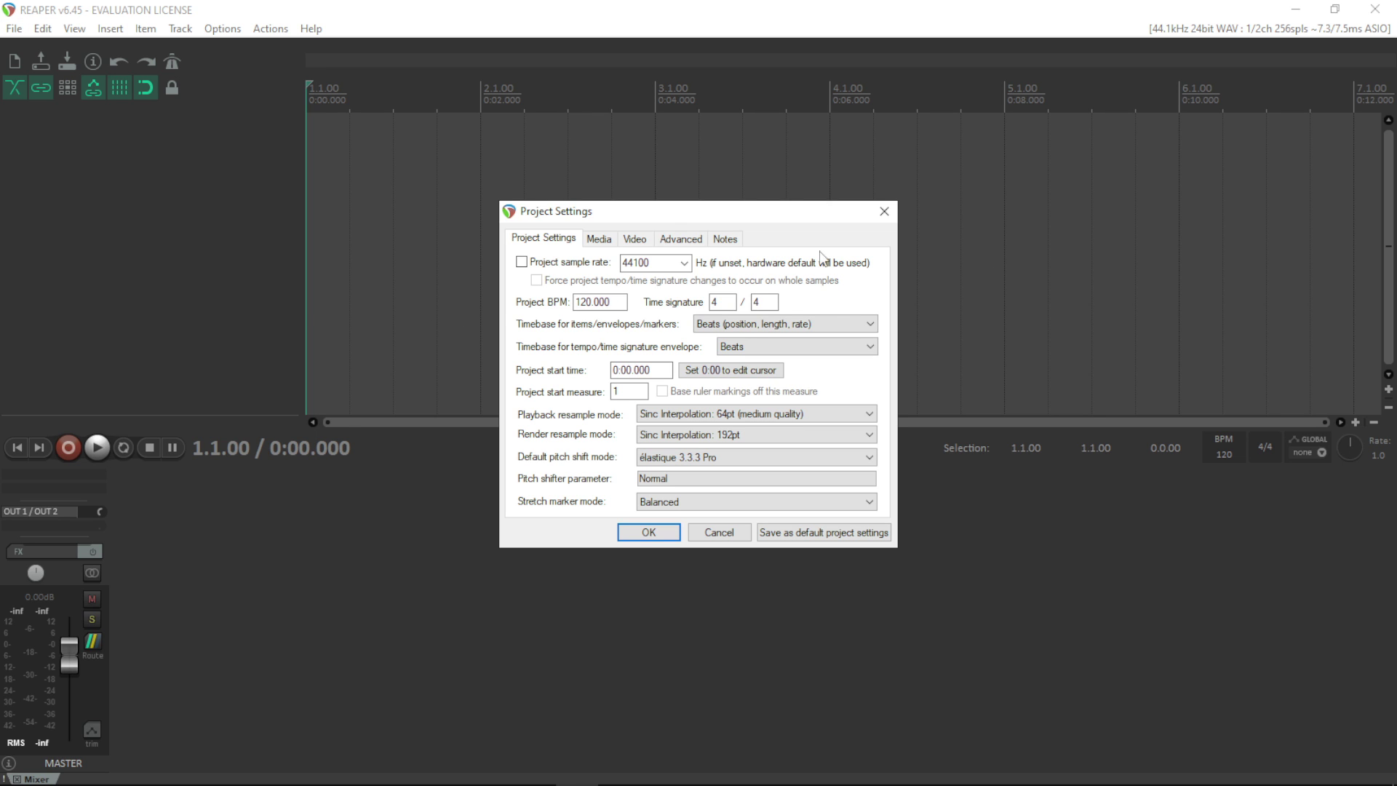
drag(743, 216, 774, 195)
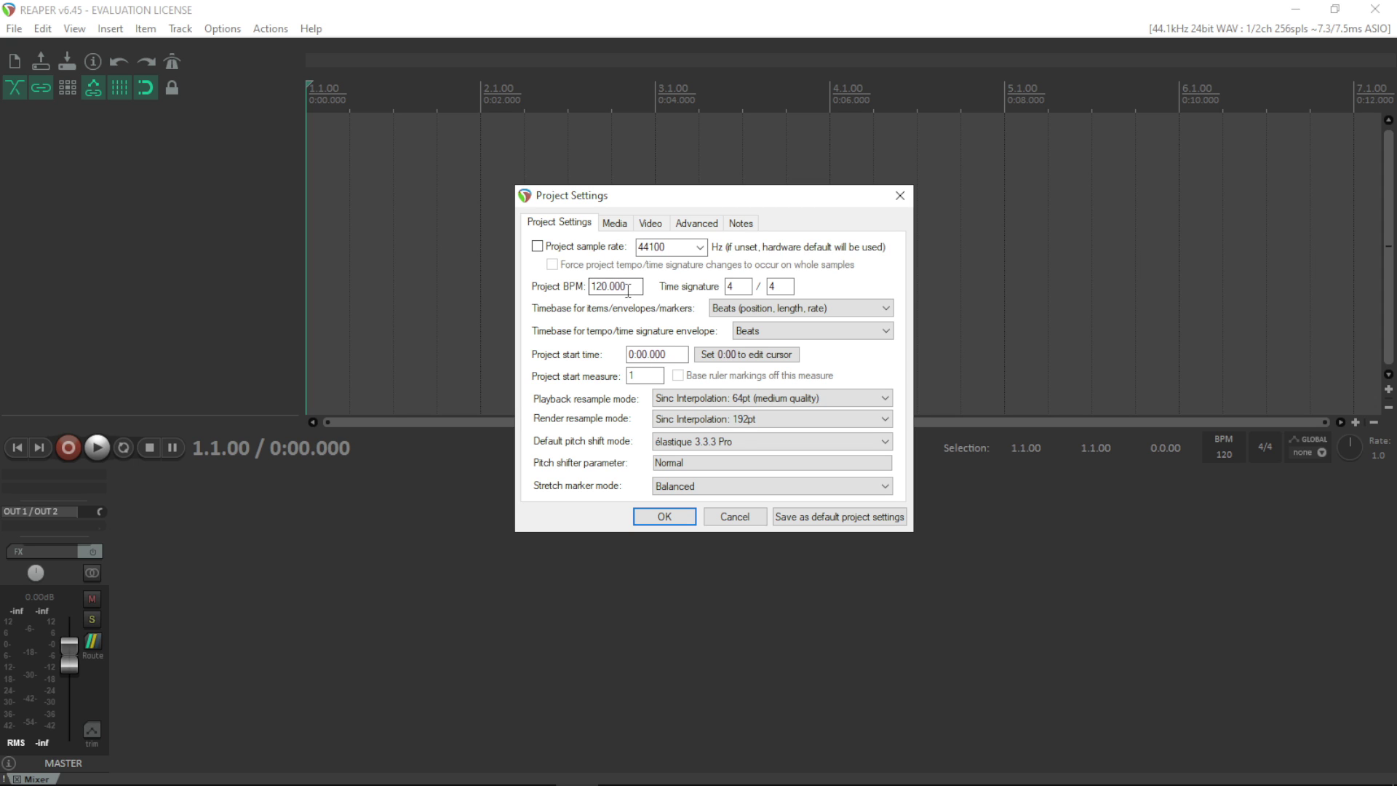
click(695, 224)
click(638, 226)
click(615, 225)
click(582, 226)
Inspect the Project BPM of 120.000 and the 4/4 time signature.
double_click(608, 286)
click(620, 286)
click(737, 286)
Accept the project settings, then show and hide the master track from the View menu.
click(659, 516)
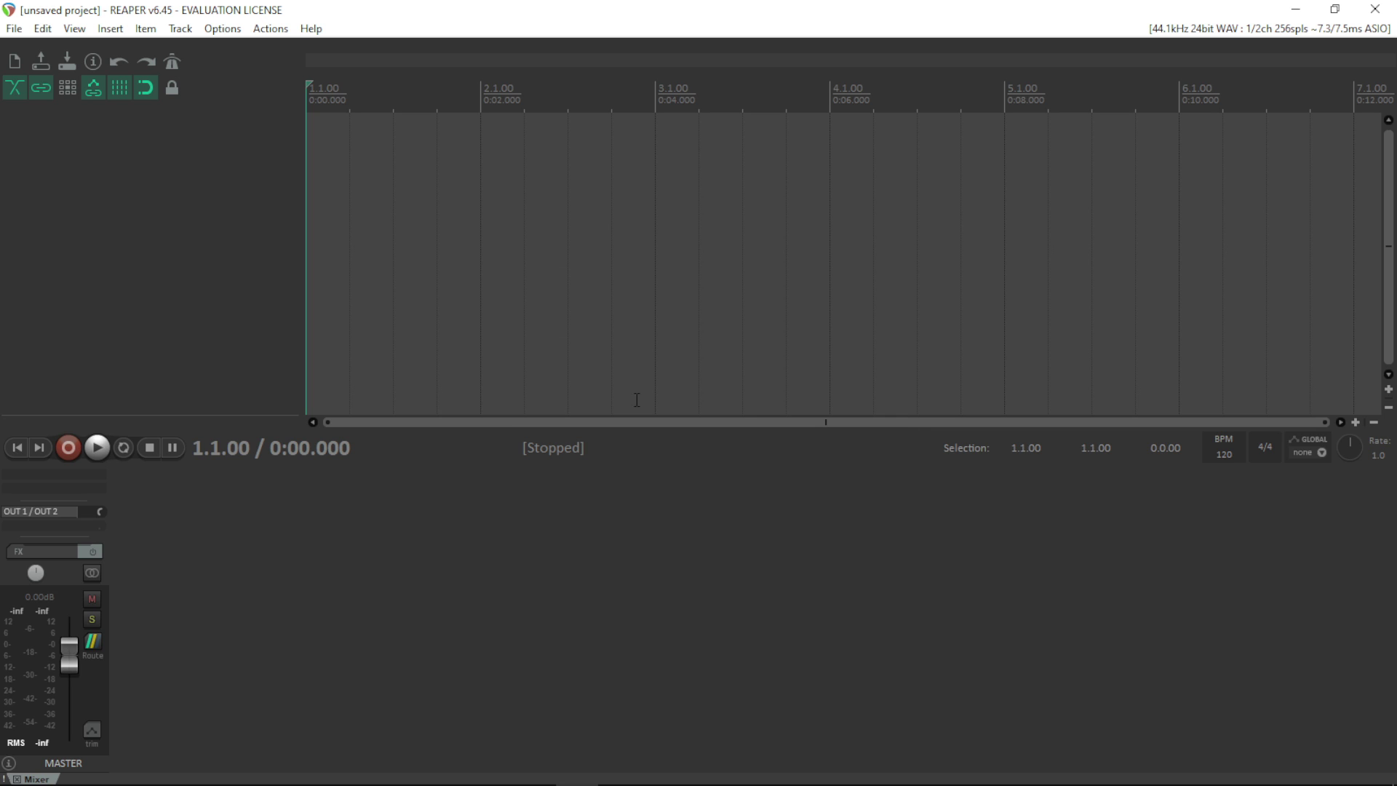
click(43, 28)
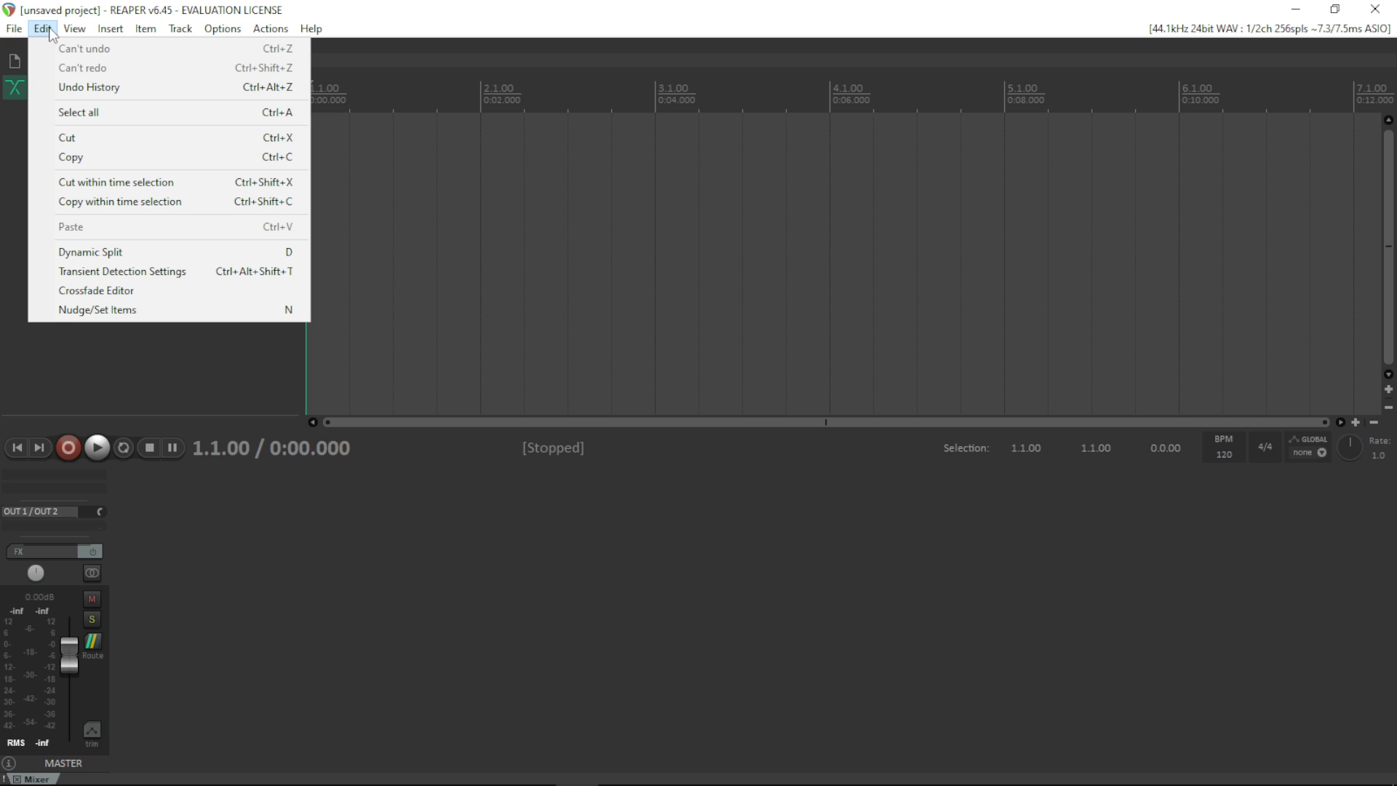
mouse_move(71, 37)
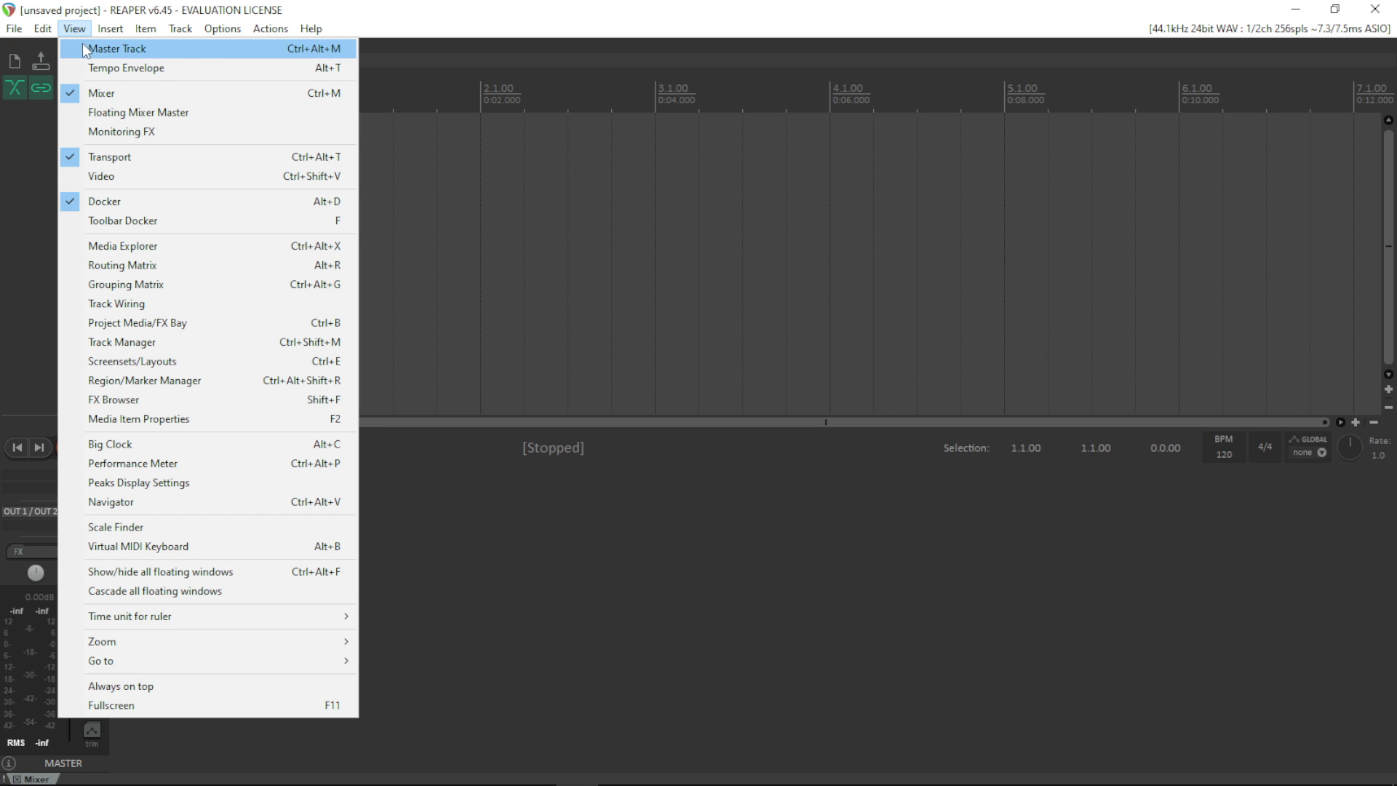
click(84, 46)
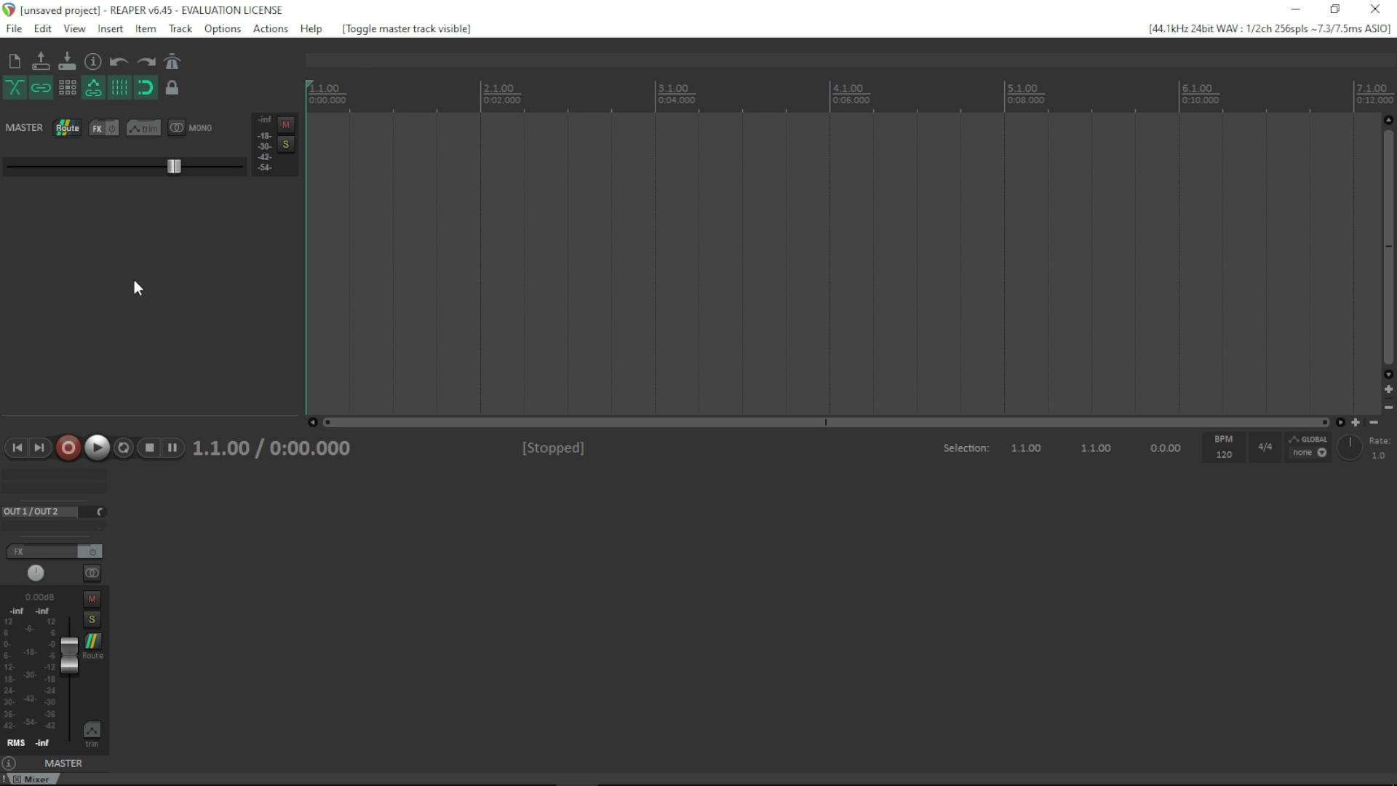
click(75, 29)
click(91, 46)
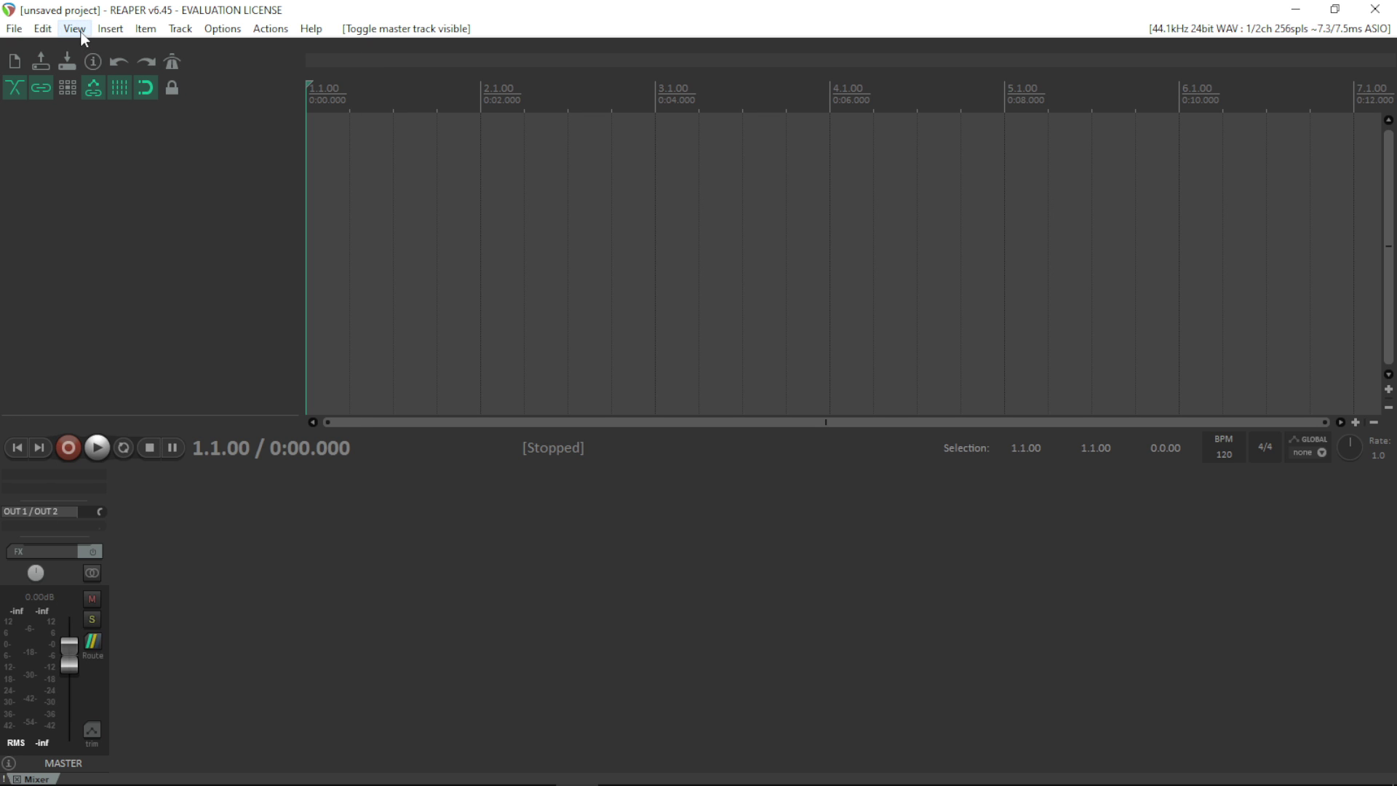
click(74, 28)
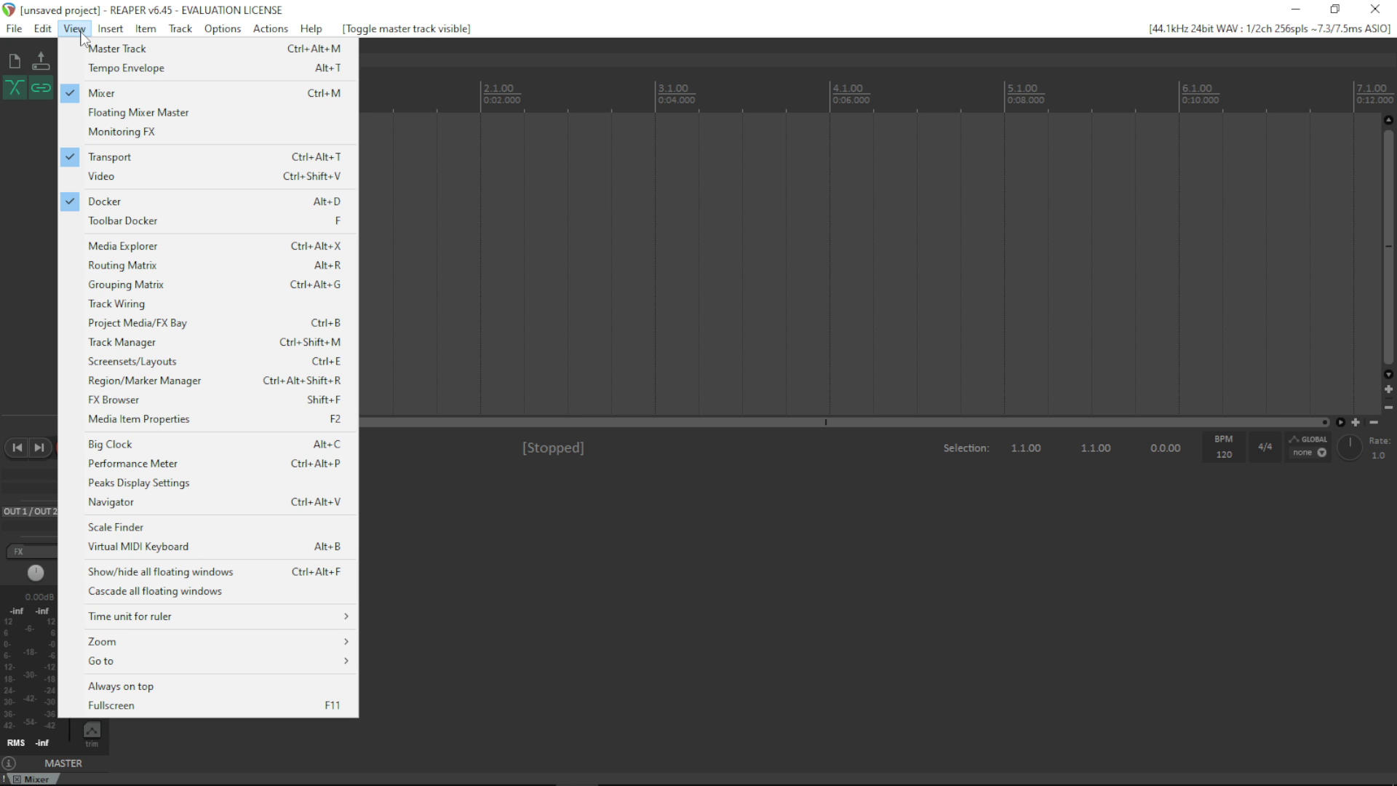
click(118, 130)
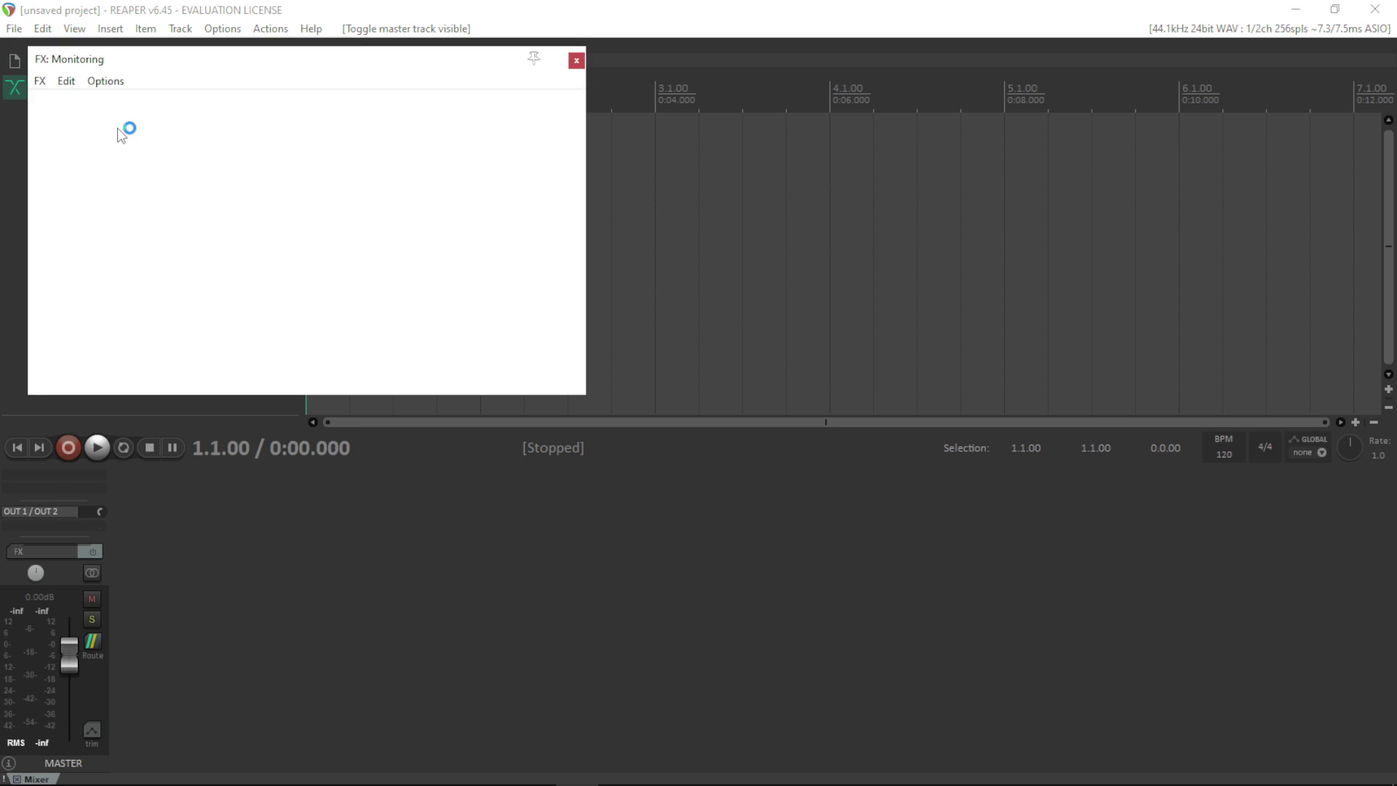
key(Escape)
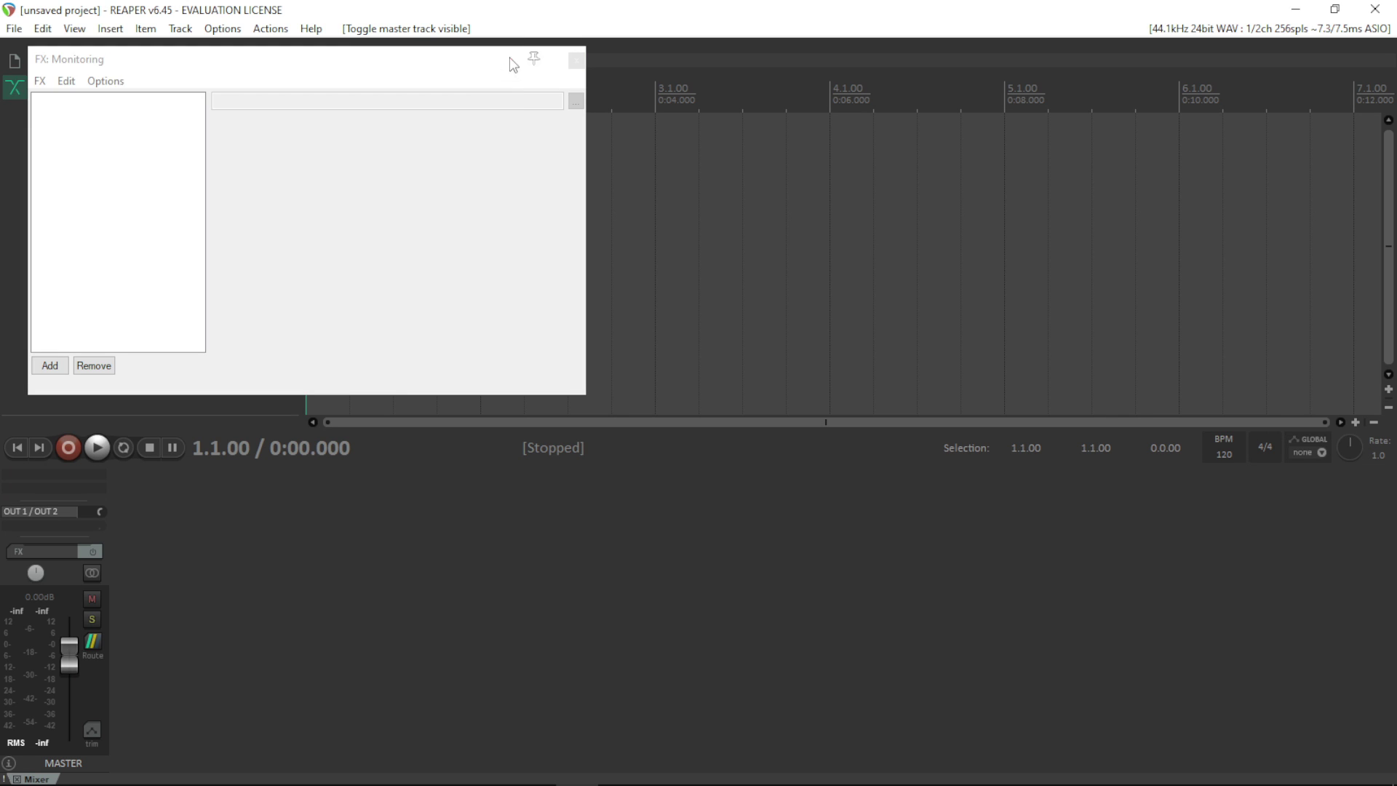
key(Escape)
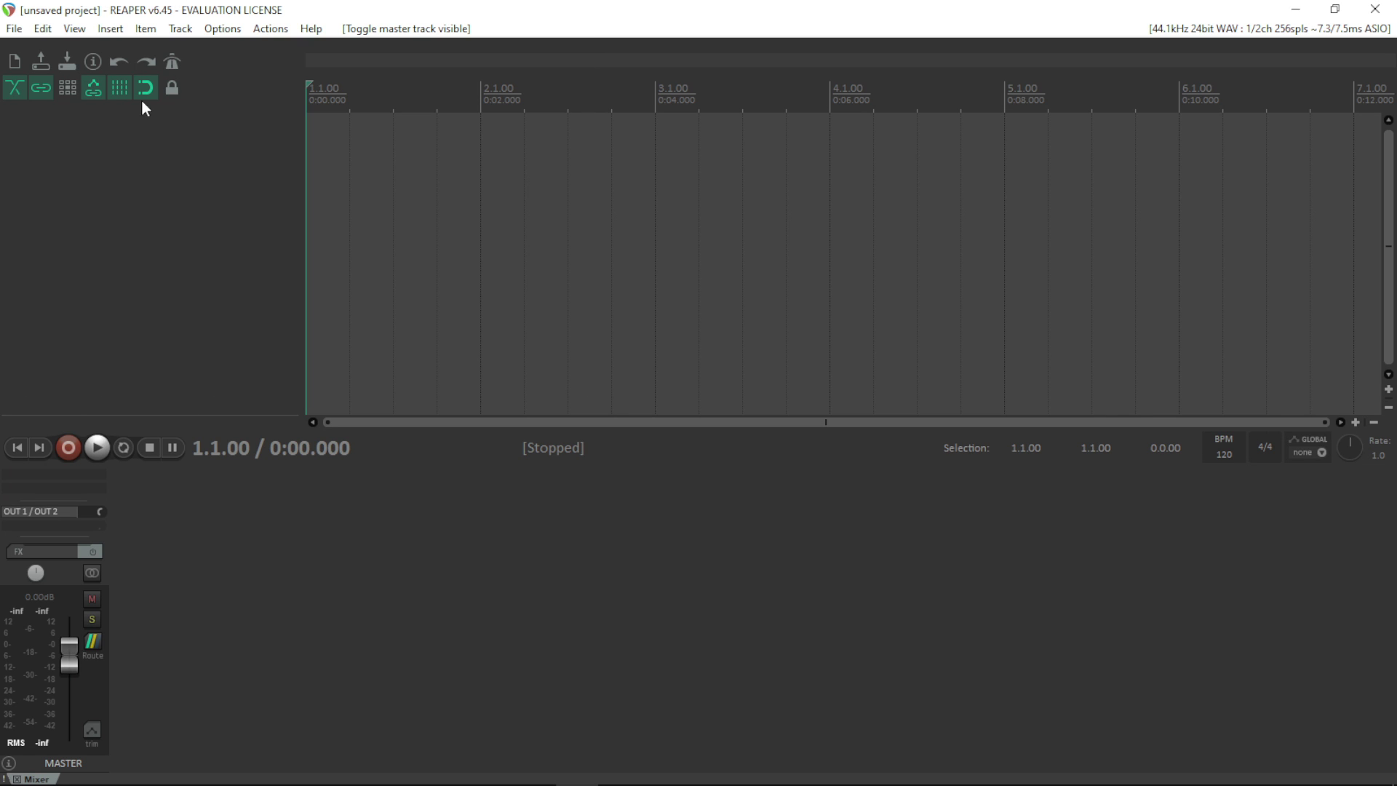
click(75, 28)
click(115, 159)
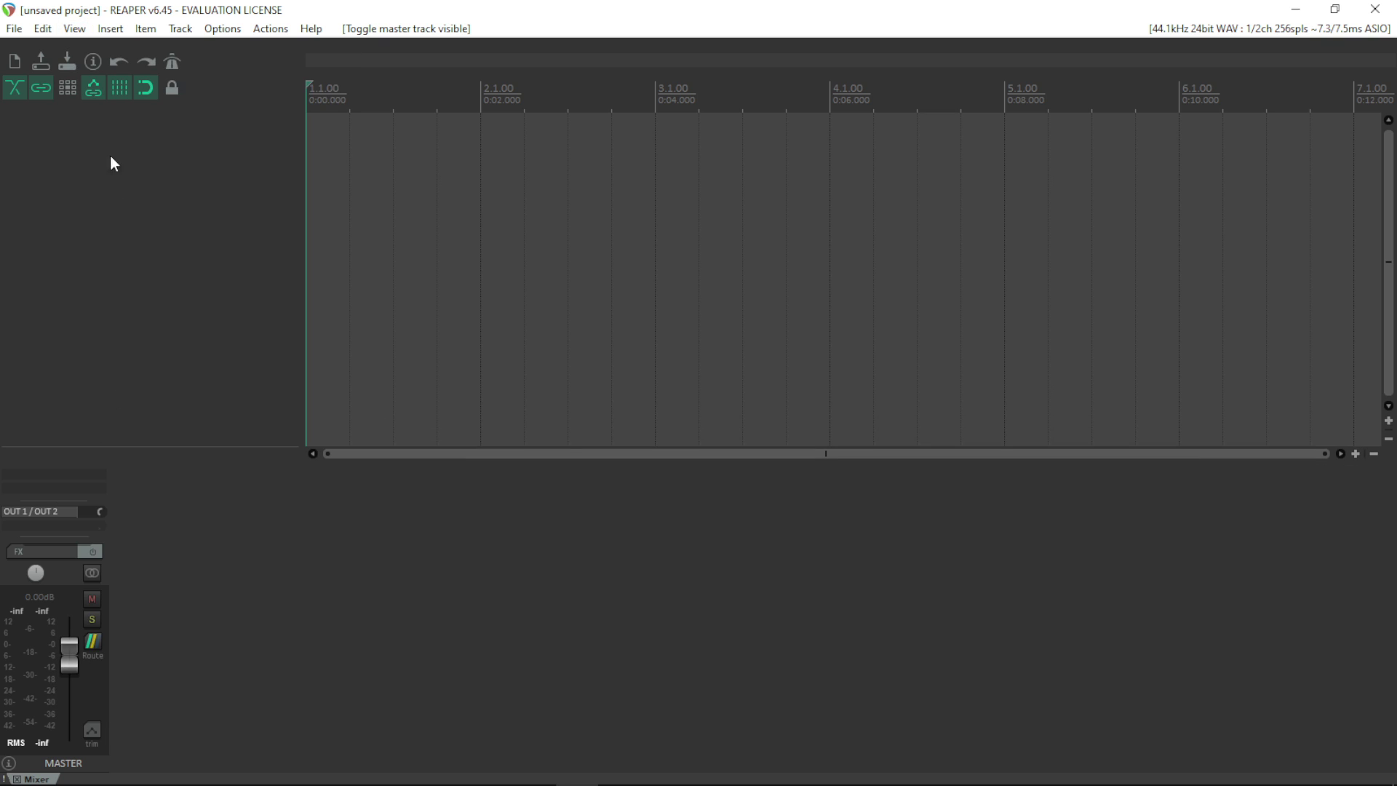
click(72, 31)
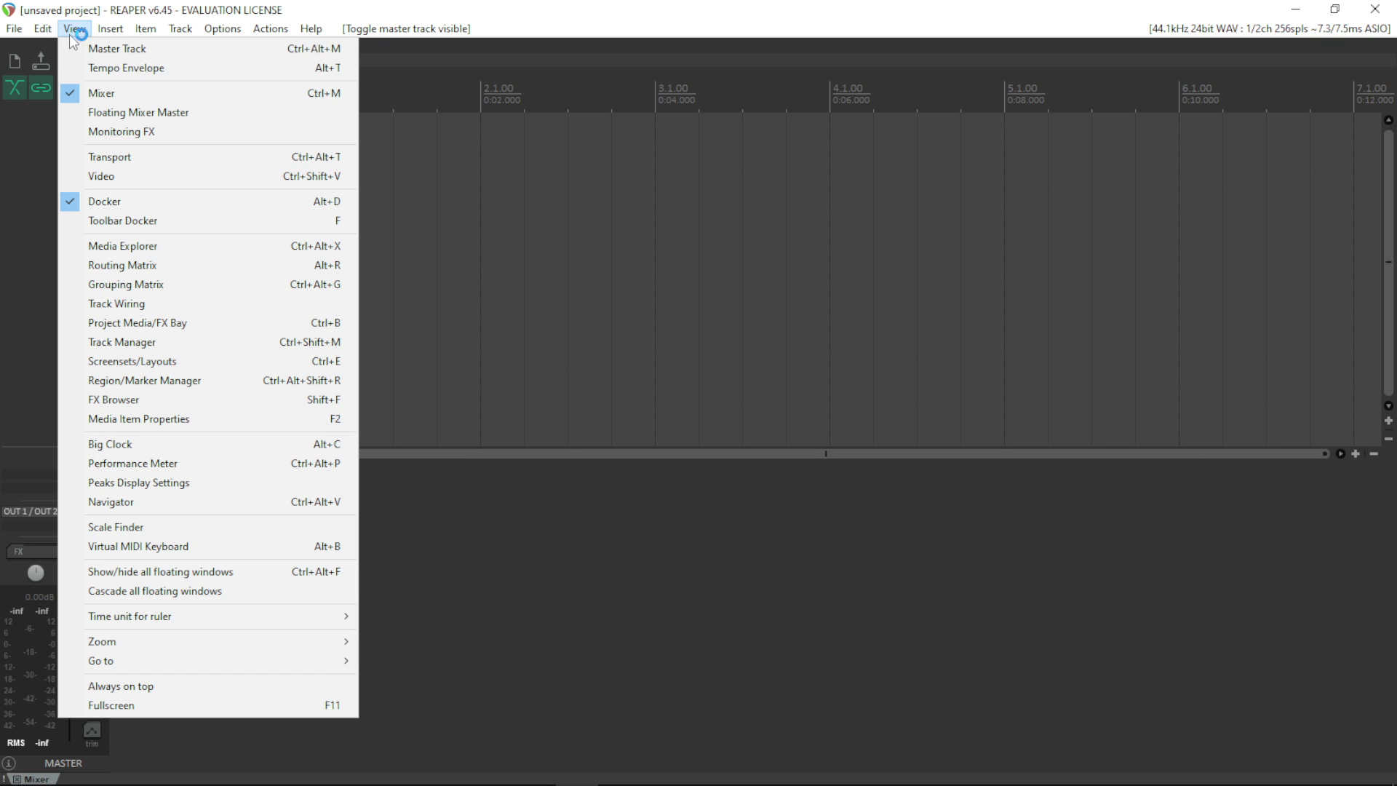
click(101, 155)
click(74, 29)
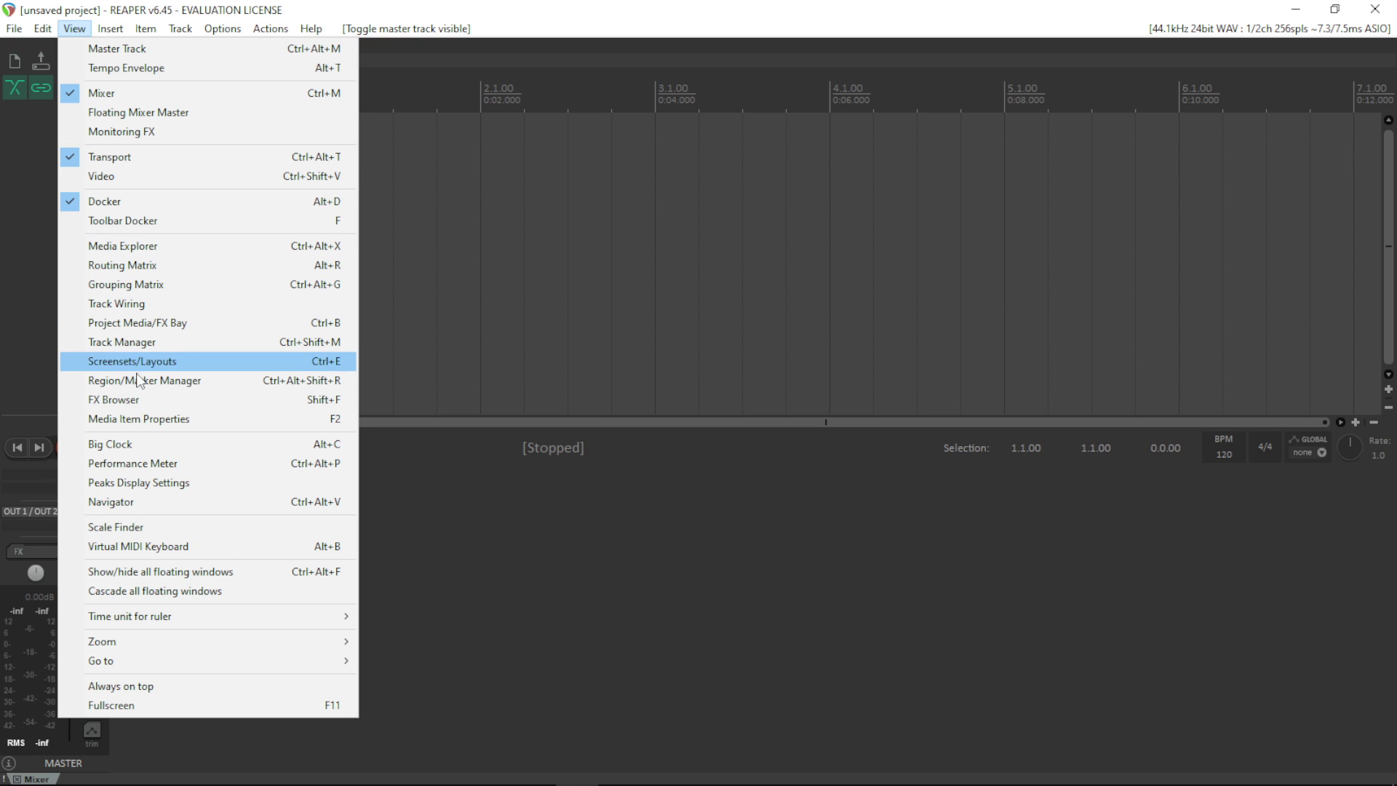
click(143, 460)
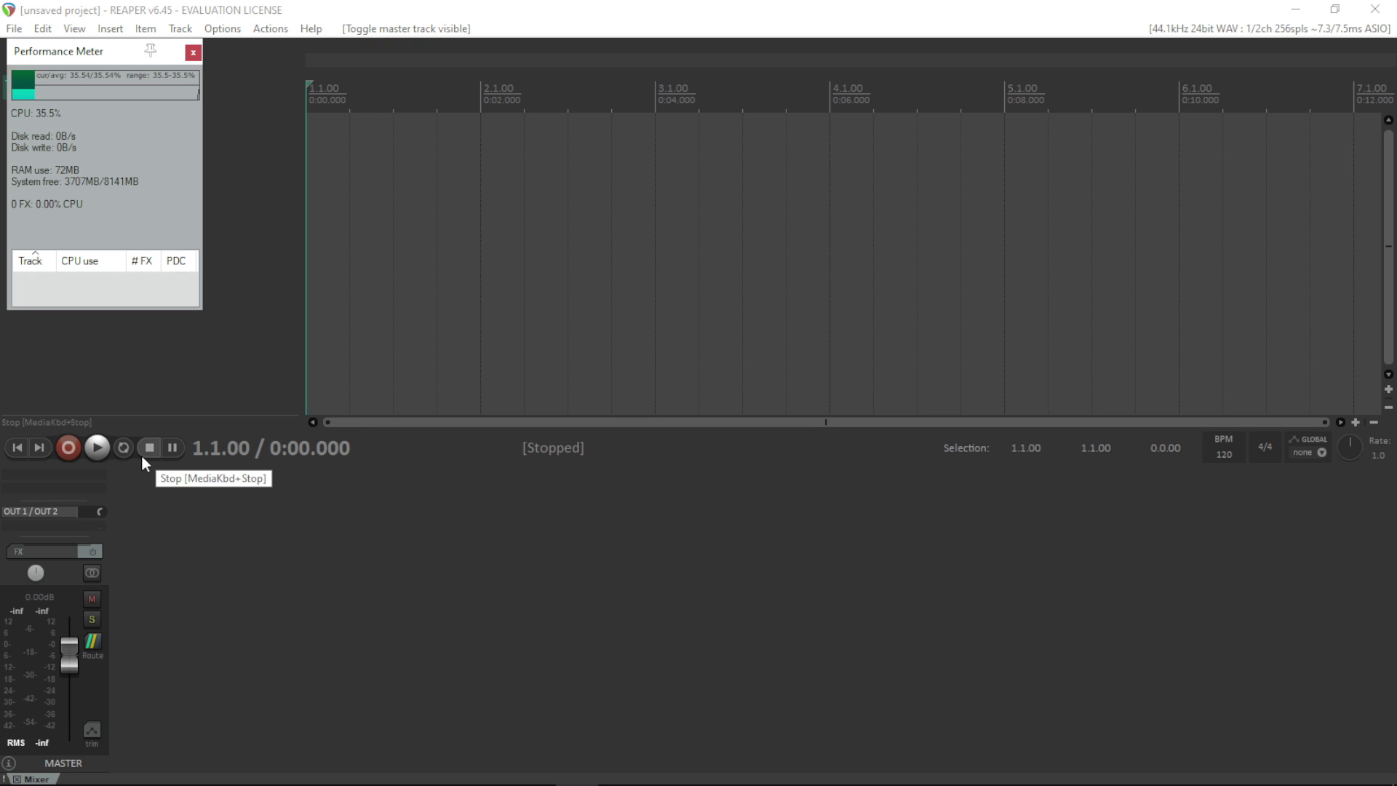
click(193, 53)
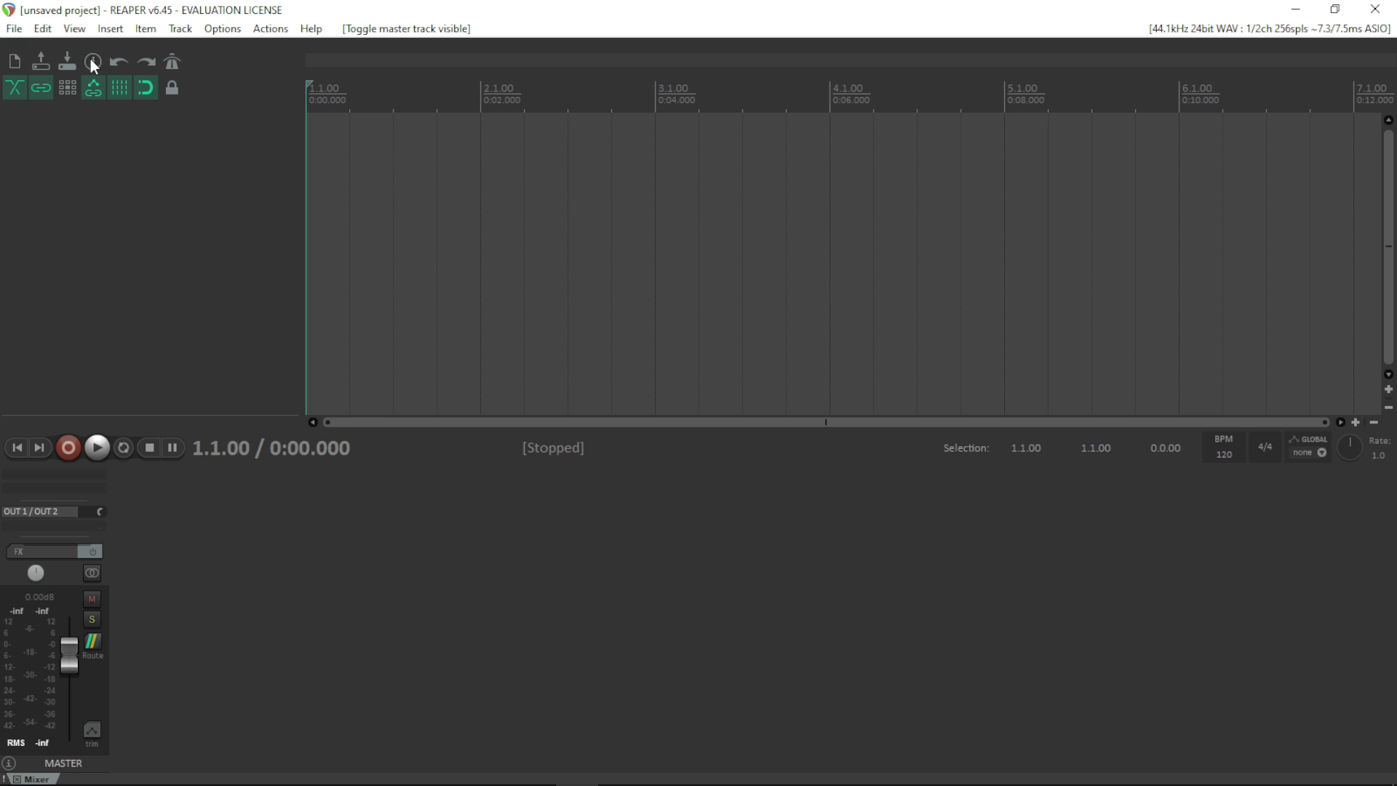
click(75, 29)
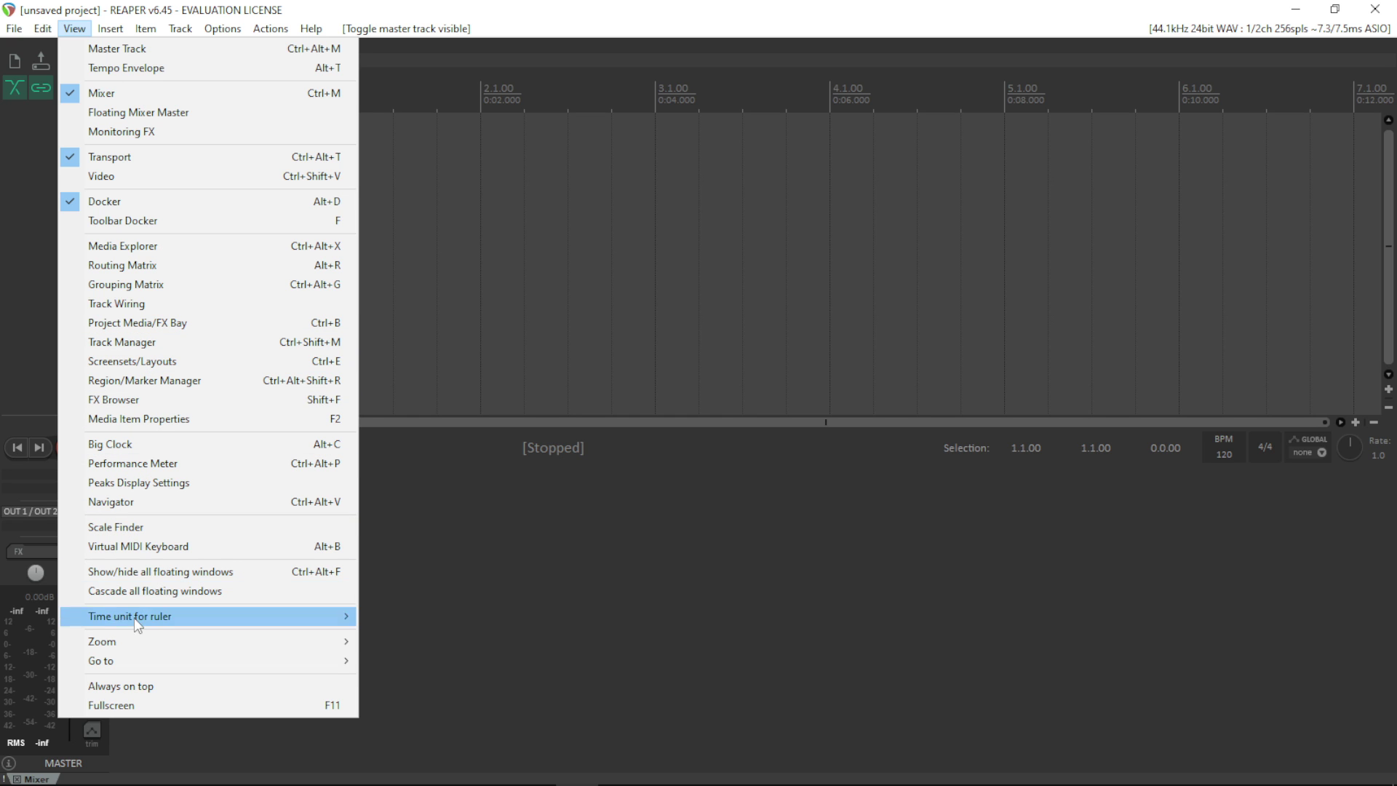
mouse_move(154, 647)
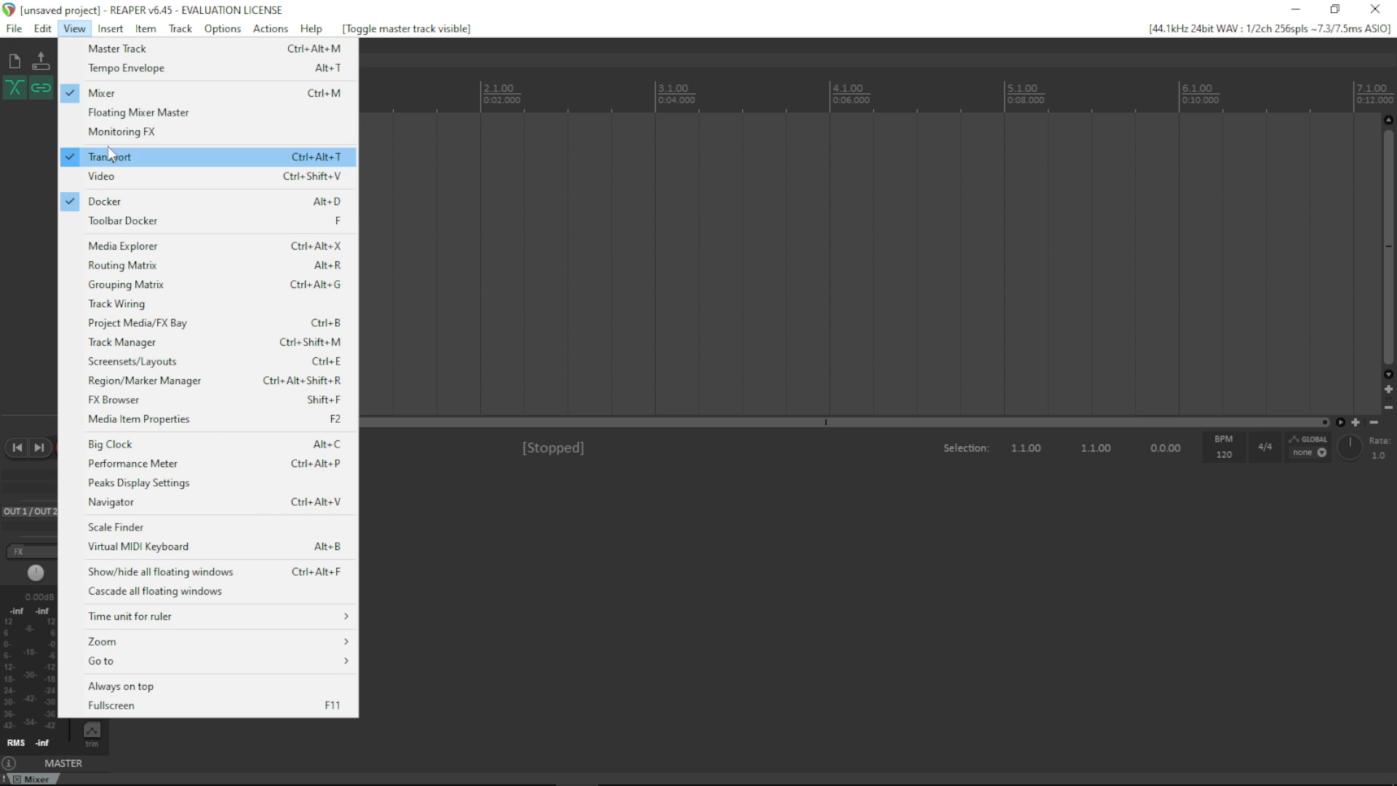
mouse_move(107, 33)
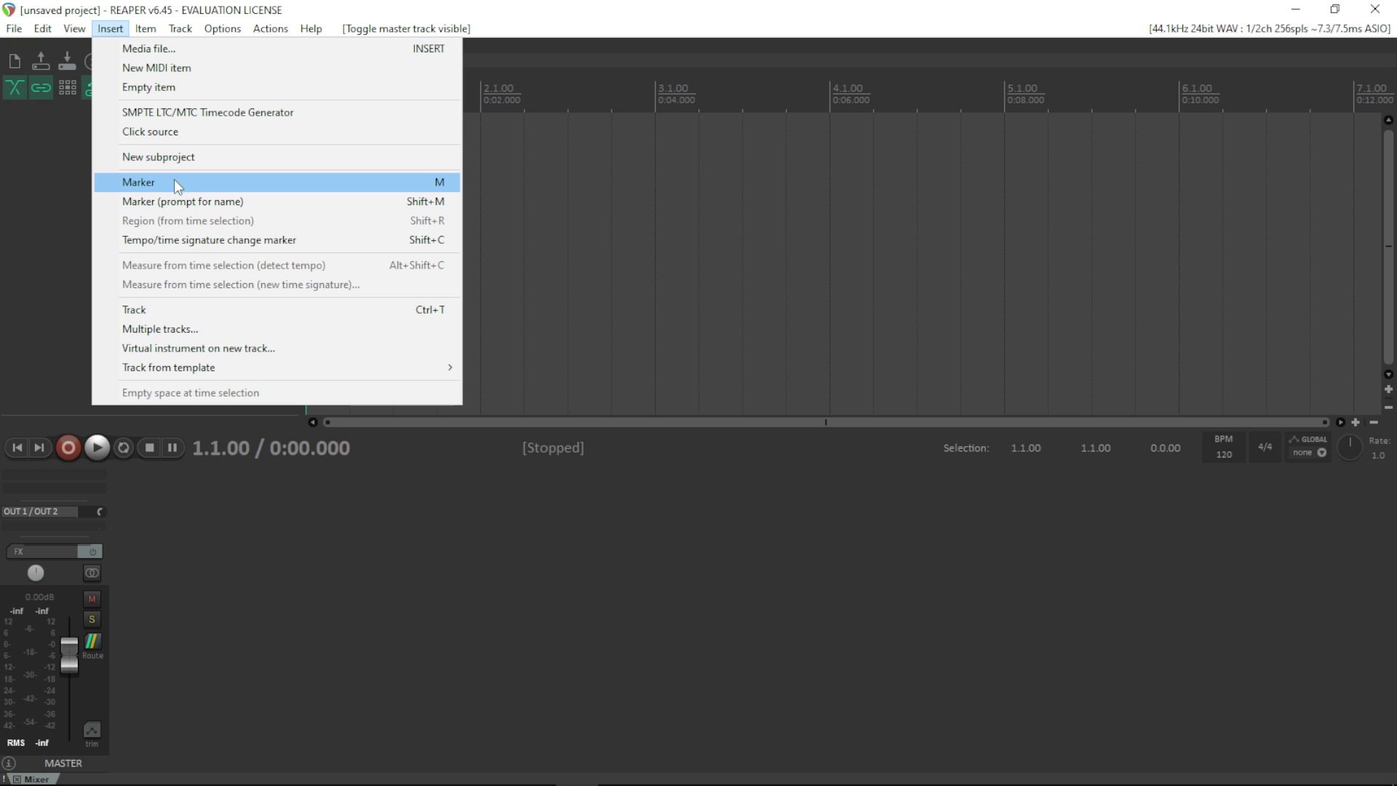
Insert a new empty track, Track 1, from the Insert menu.
click(156, 309)
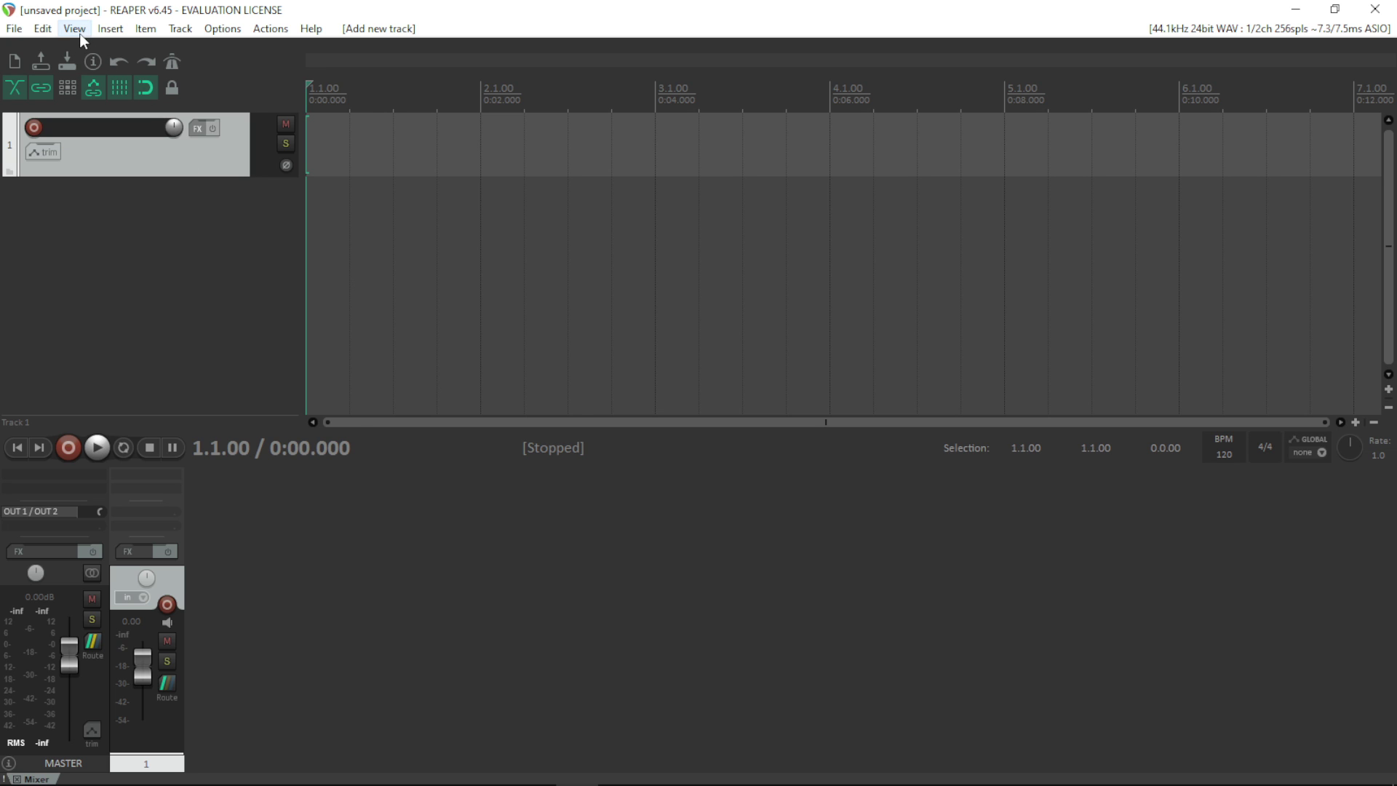
click(109, 29)
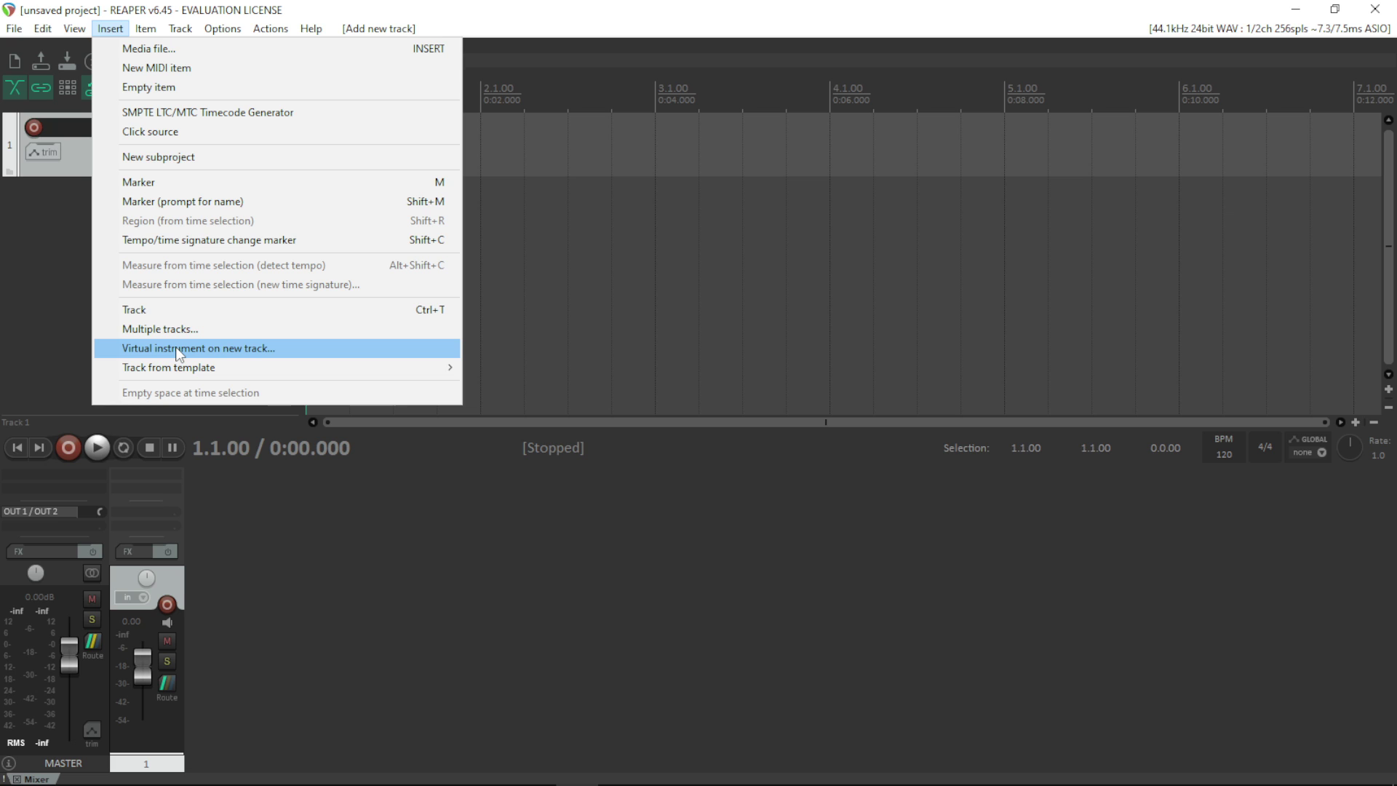
mouse_move(145, 33)
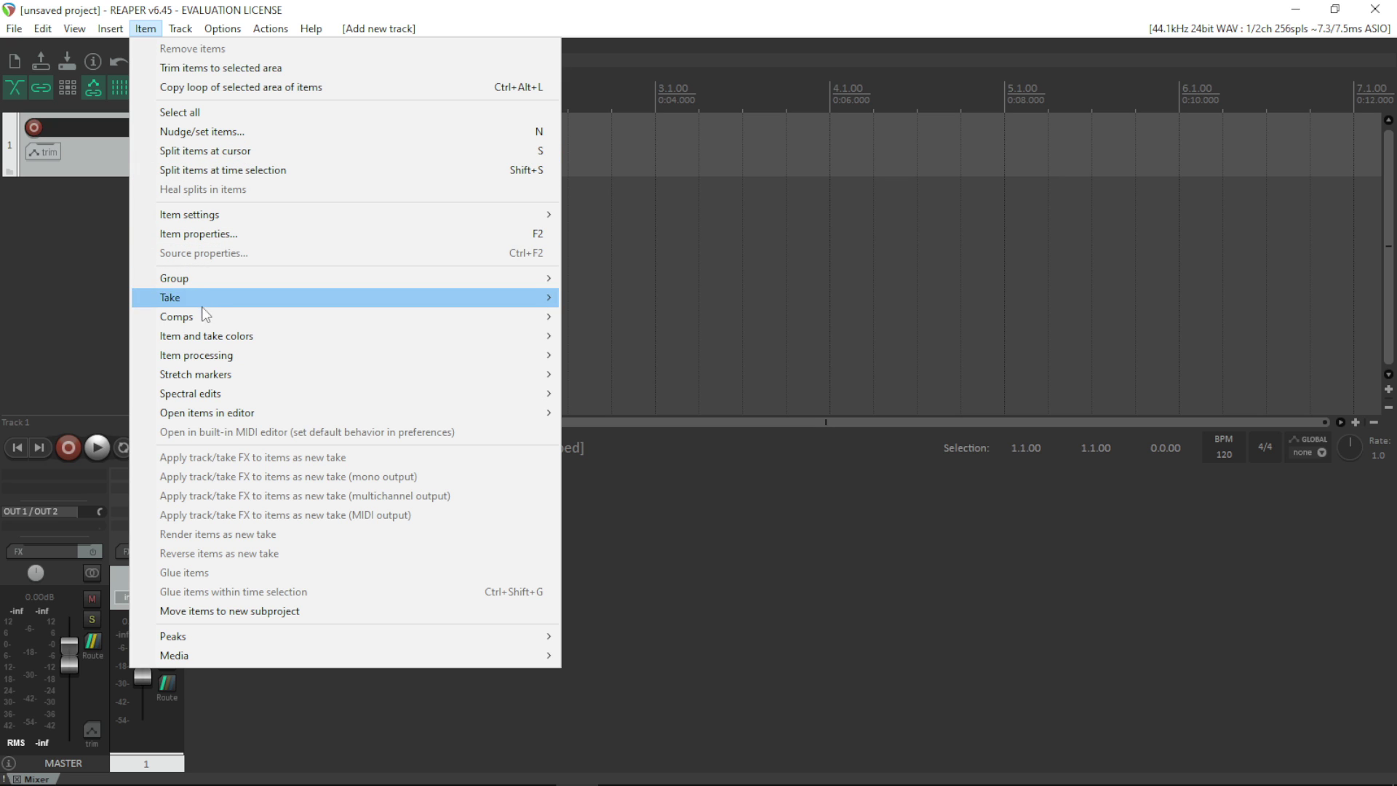
mouse_move(206, 314)
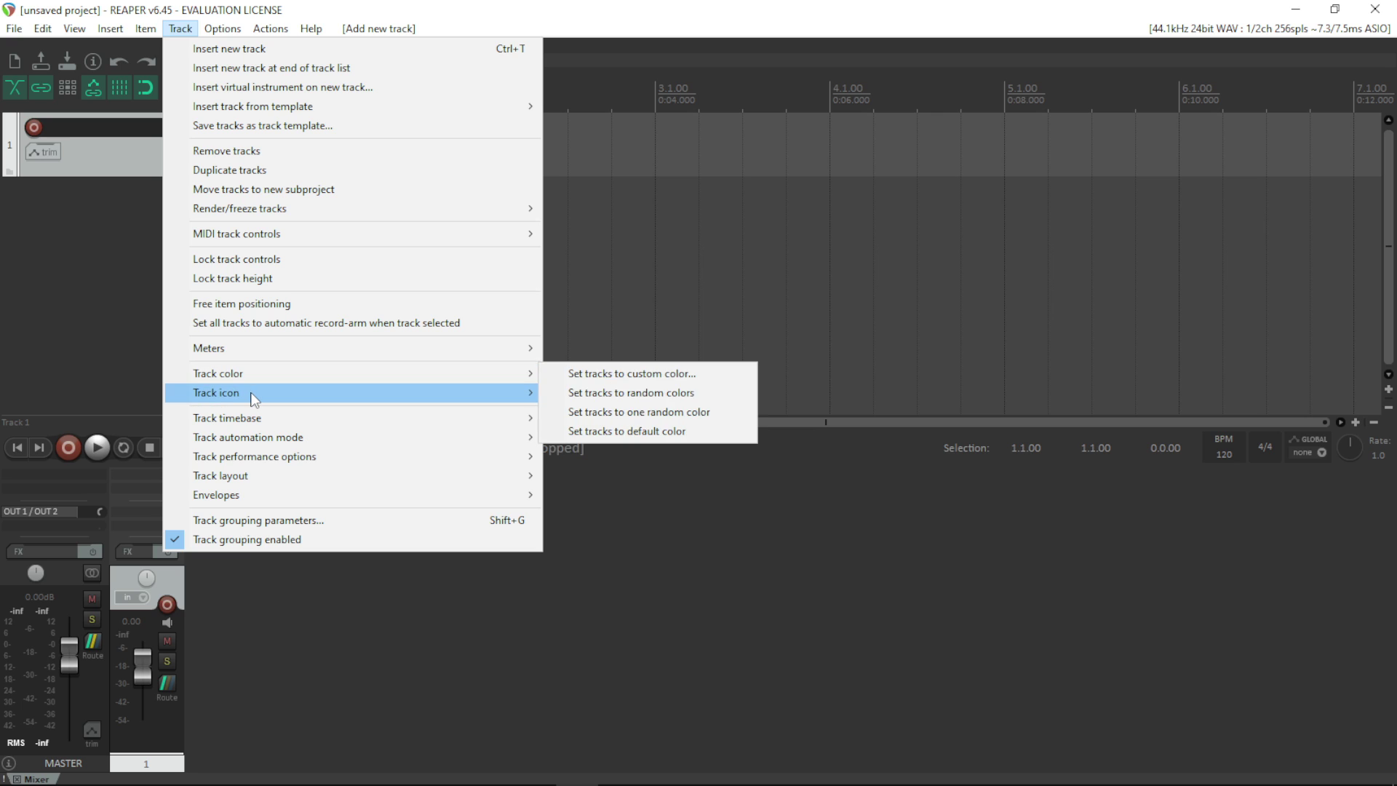
mouse_move(253, 399)
click(152, 348)
click(221, 29)
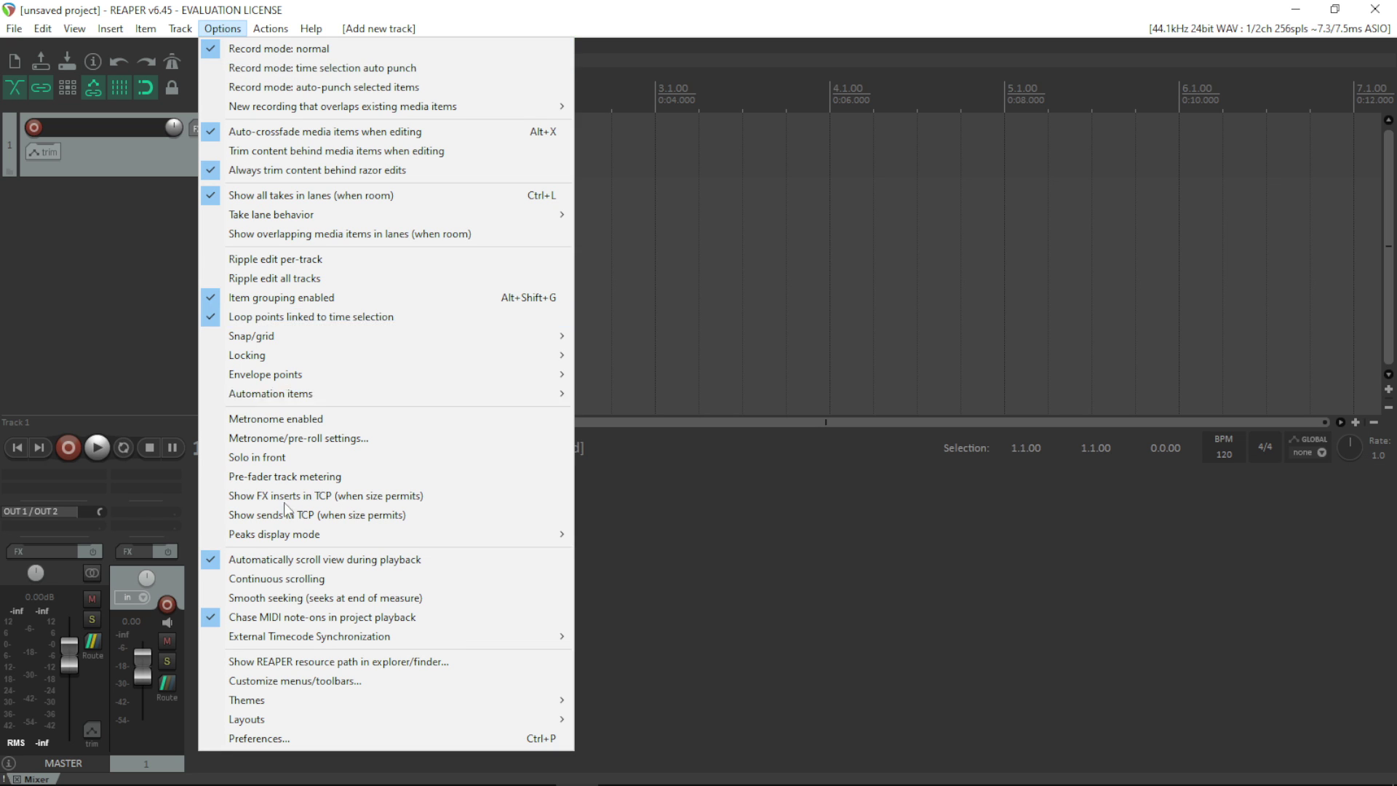
Open Preferences on the audio device page, keeping AudioBox ASIO Driver as the driver.
click(295, 740)
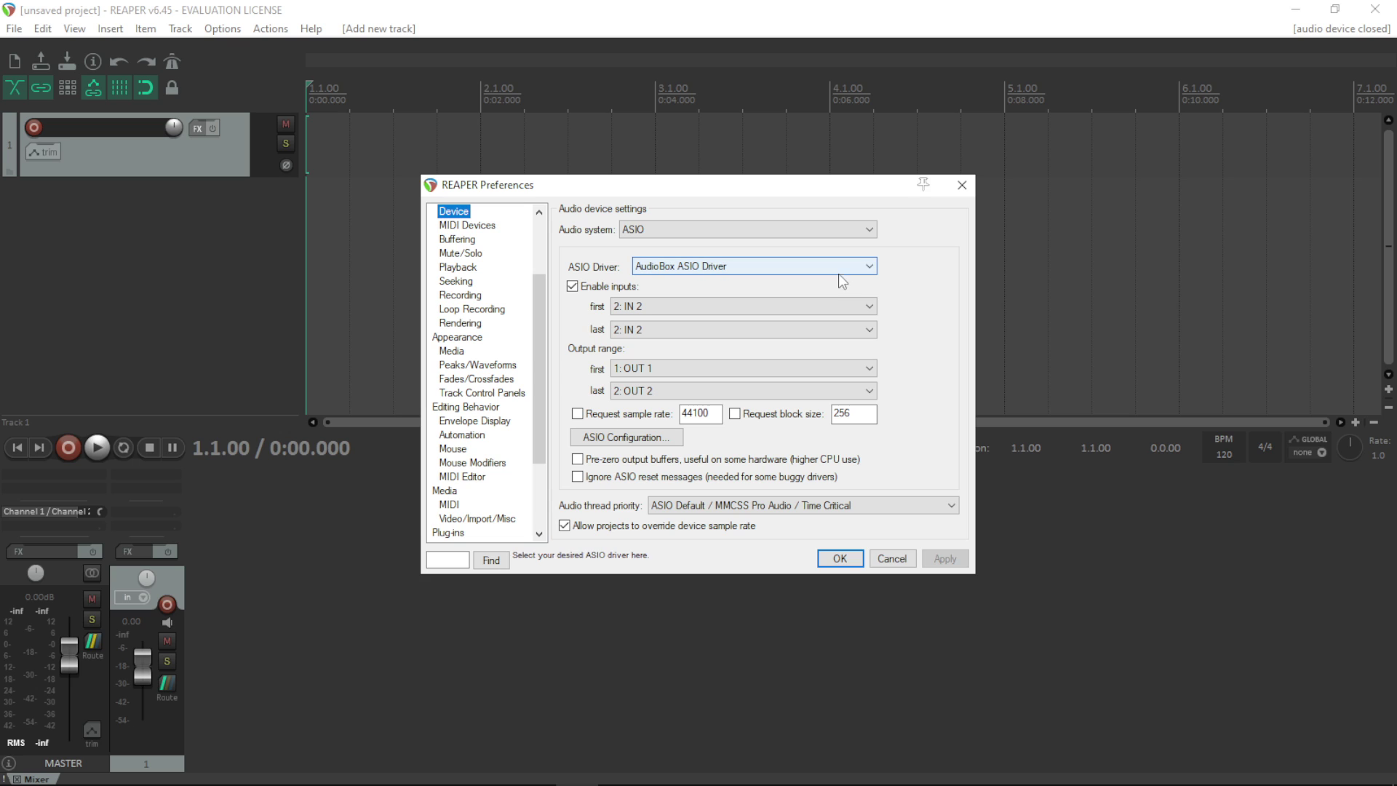
click(745, 266)
click(702, 295)
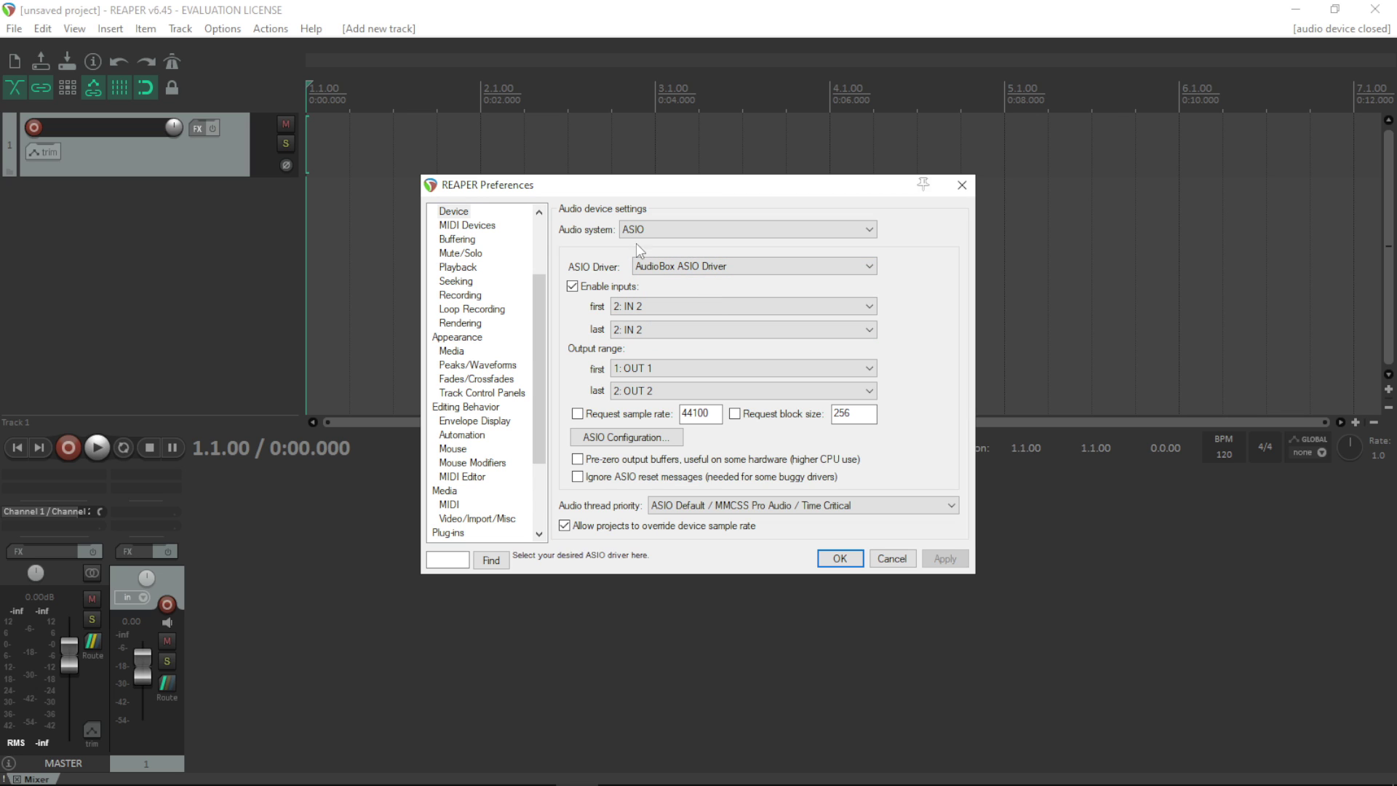
Switch the first ASIO input to 1: IN 1, then back to 2: IN 2.
click(849, 306)
click(827, 321)
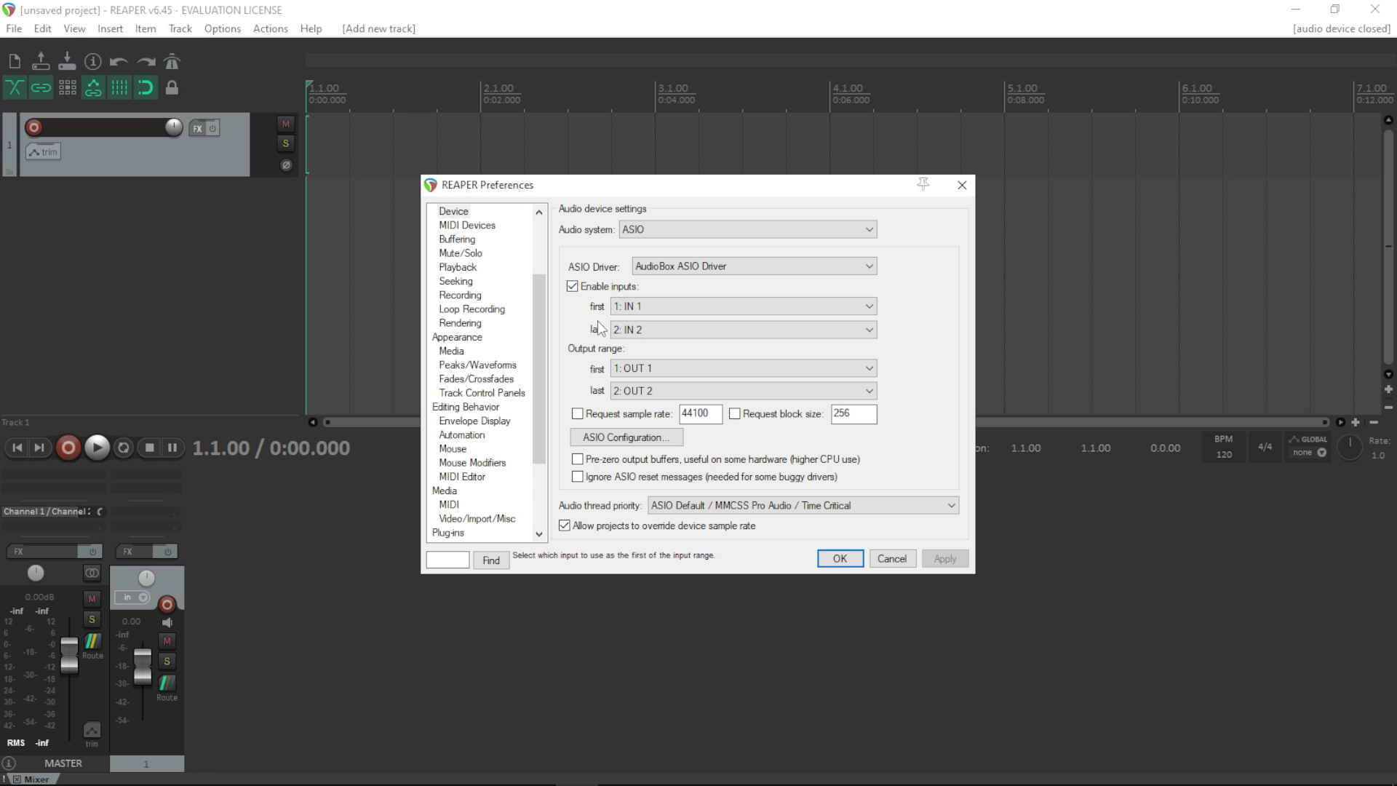
click(668, 304)
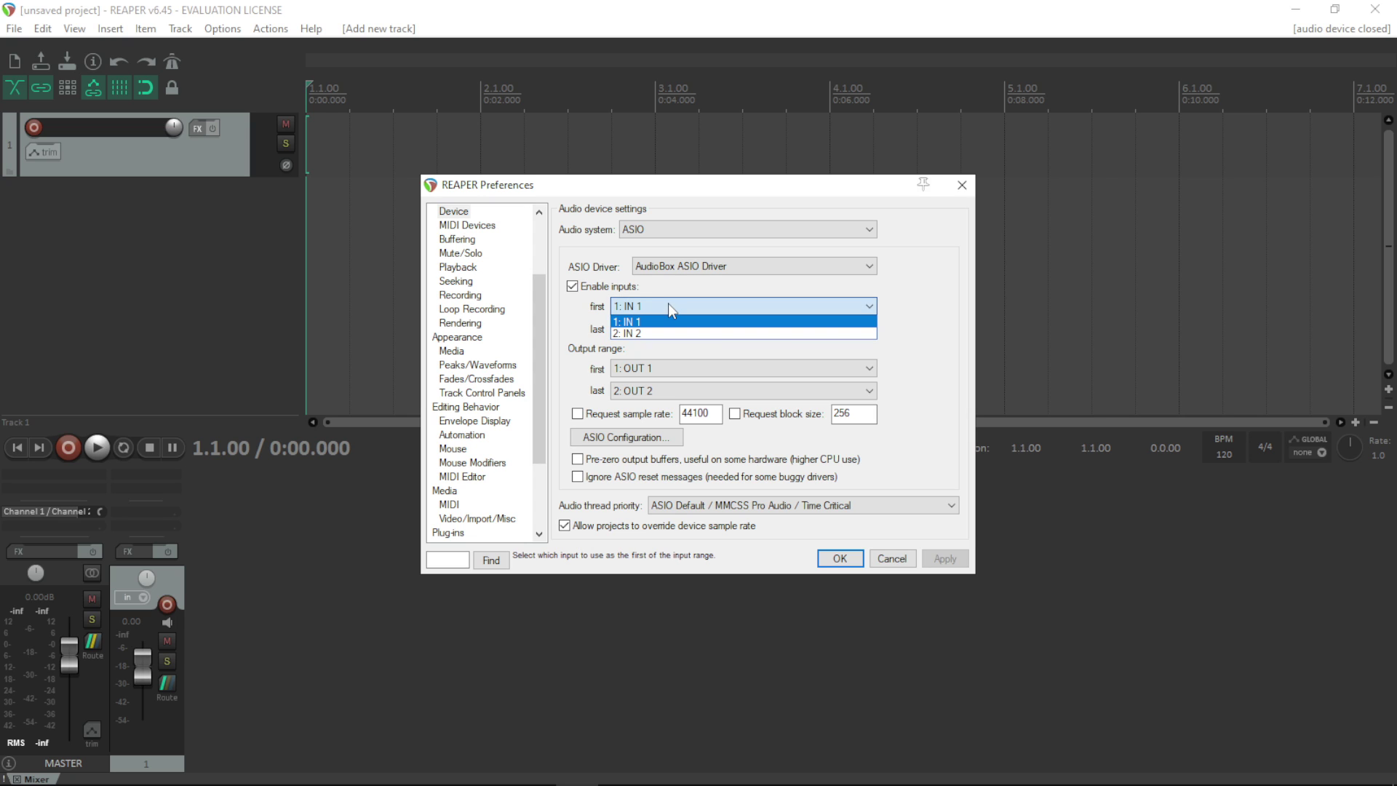
click(654, 329)
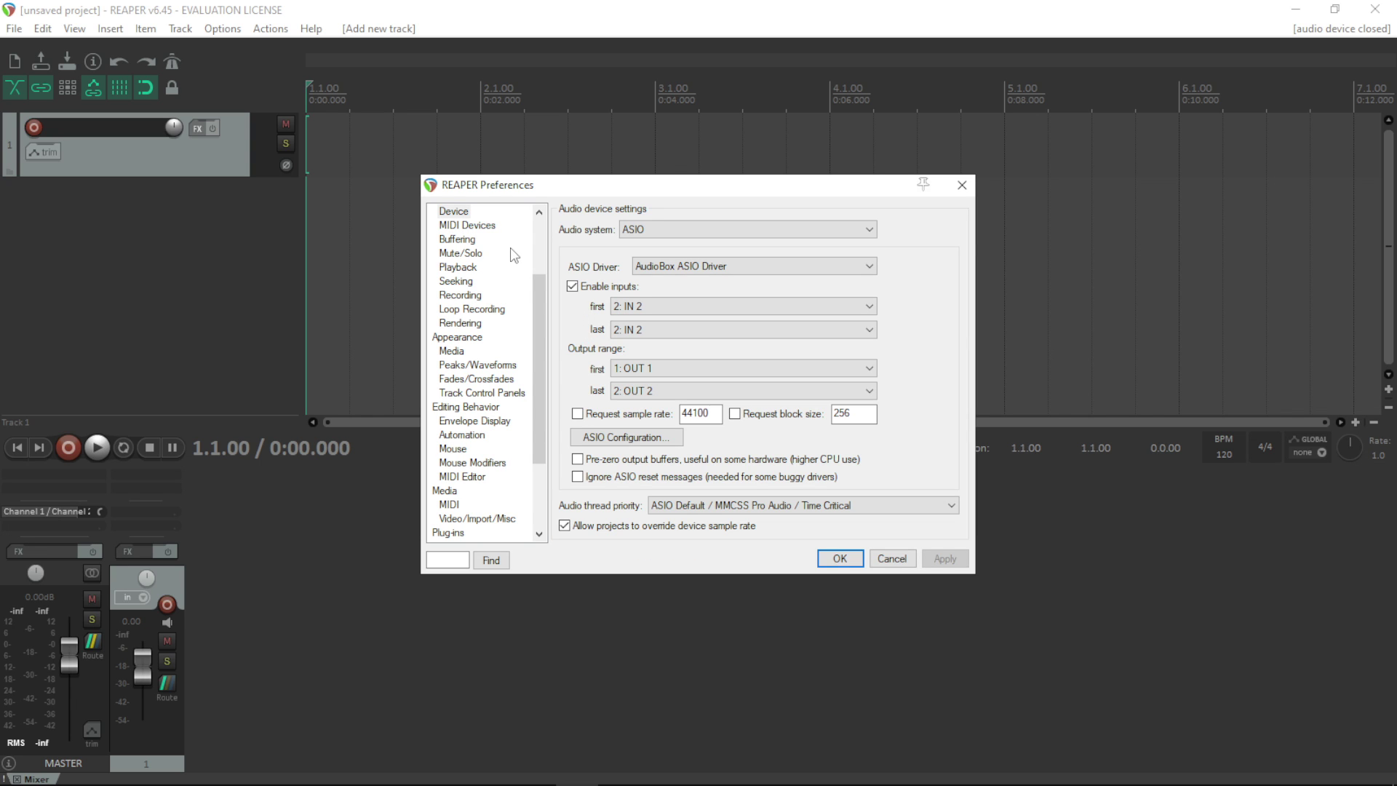
Review the Buffering, Mute/Solo, Recording, media item and Peaks/Waveforms preference pages.
click(466, 242)
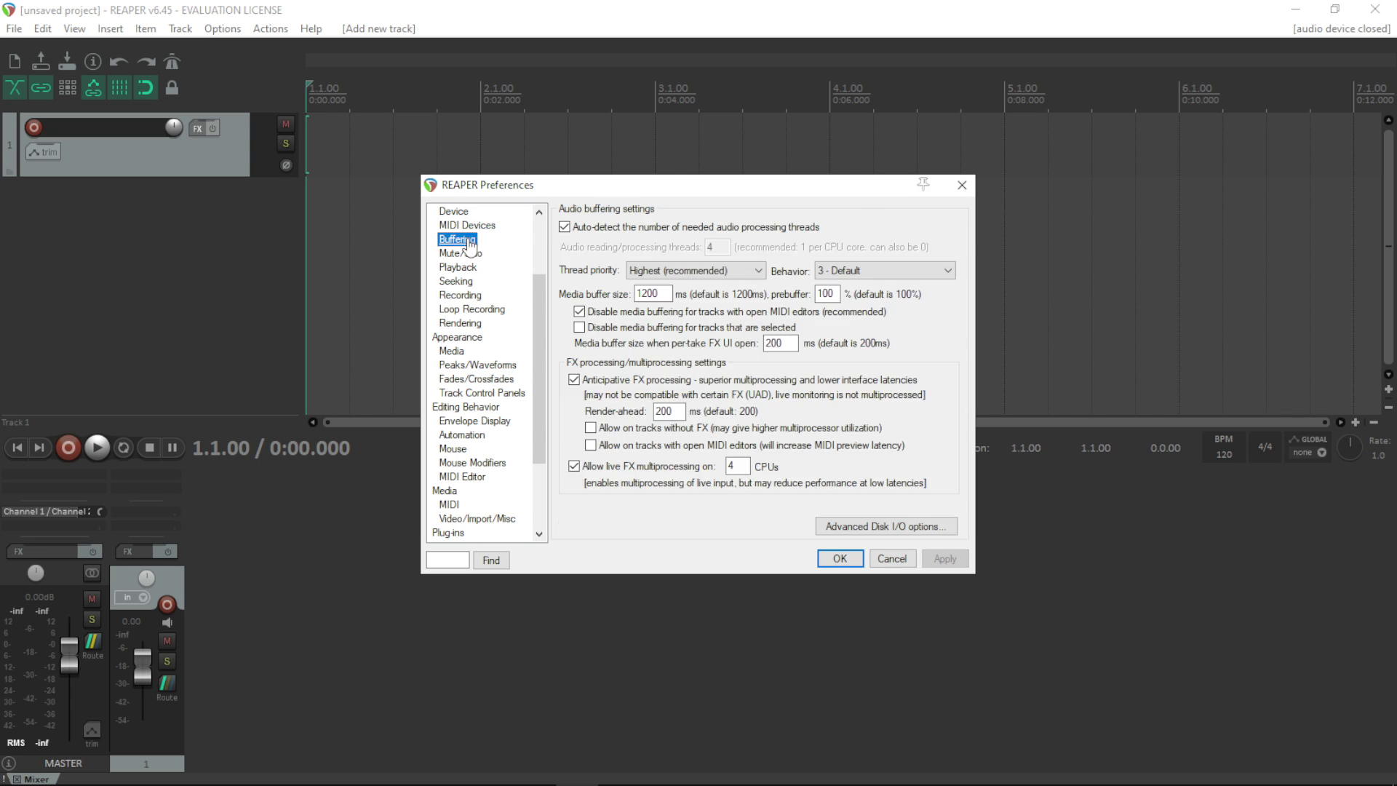
click(466, 254)
click(466, 296)
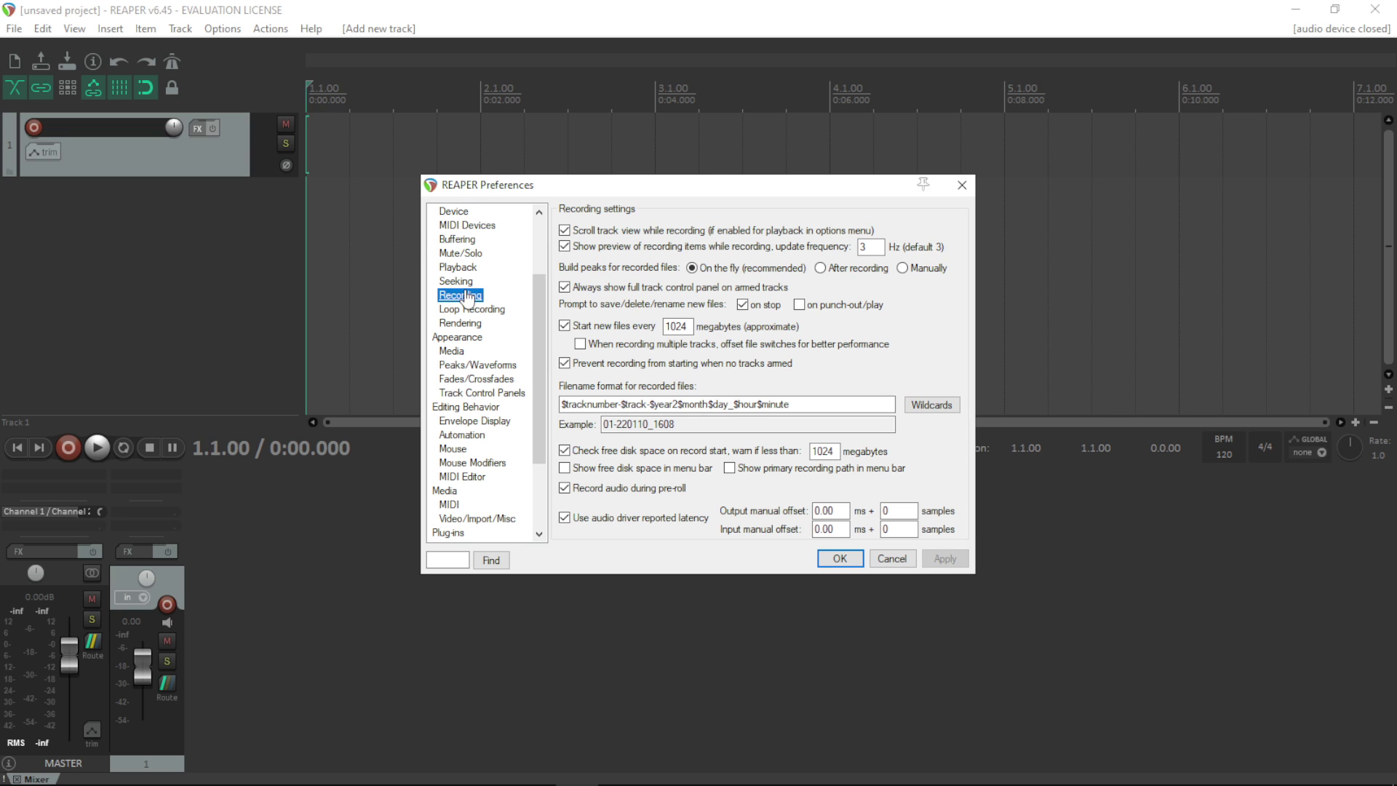
click(452, 352)
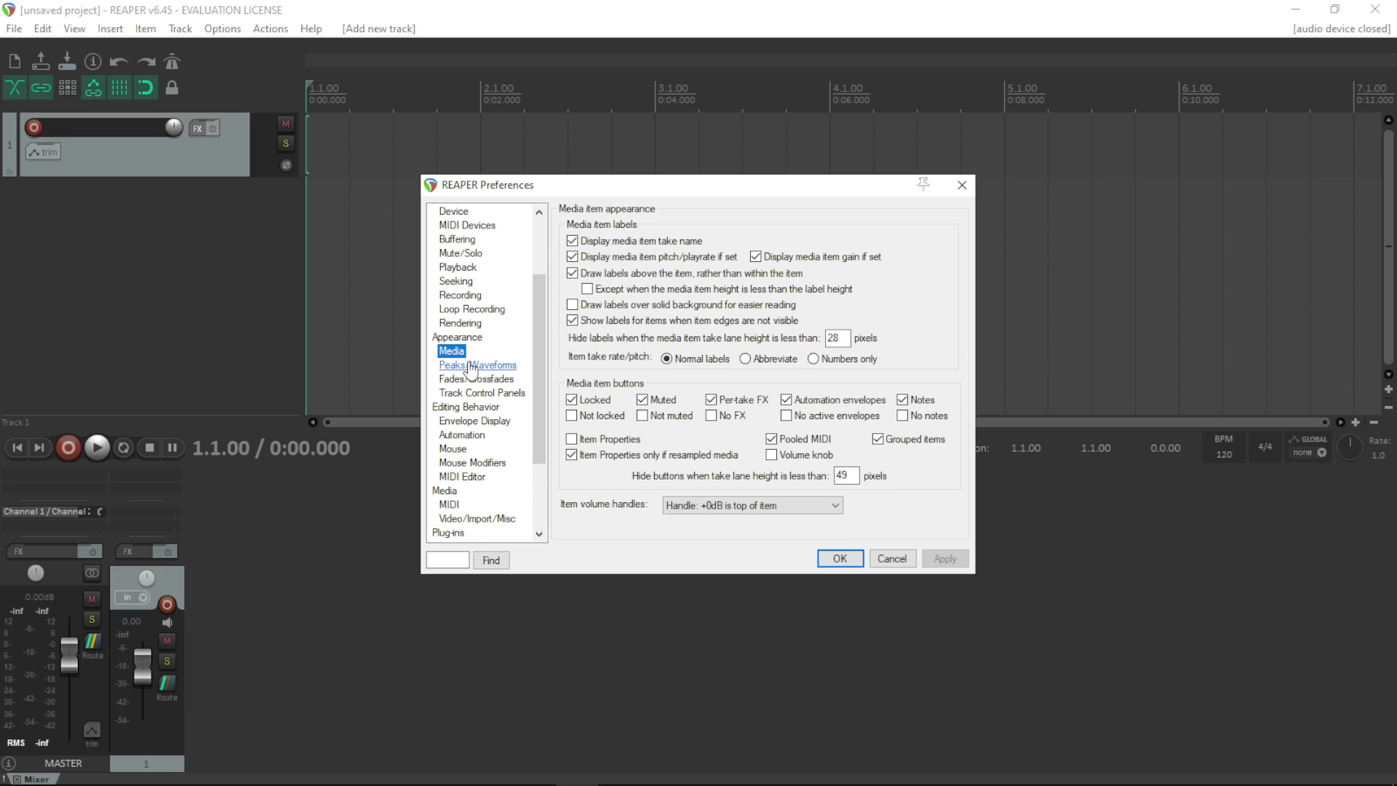
click(471, 368)
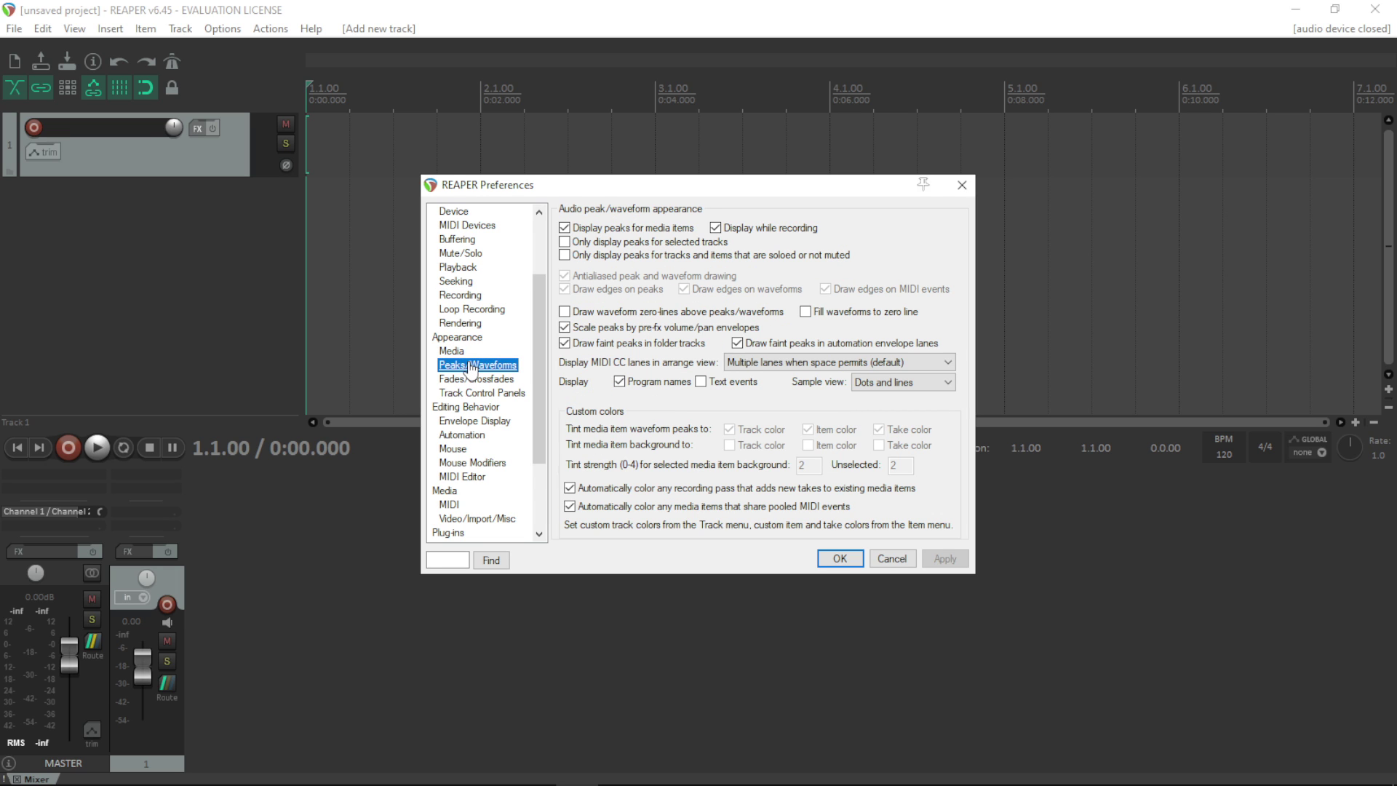
scroll(538, 369, down, 1)
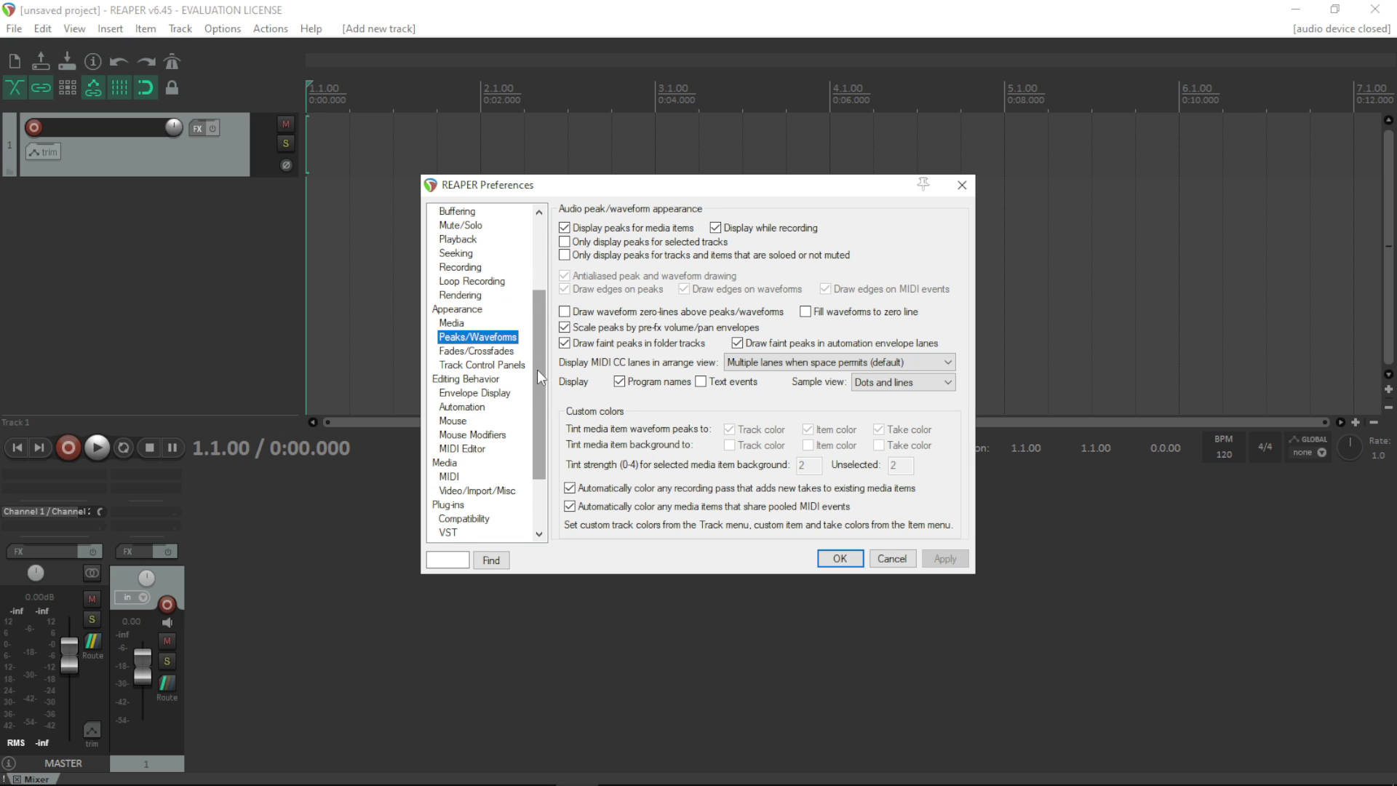
scroll(536, 370, down, 1)
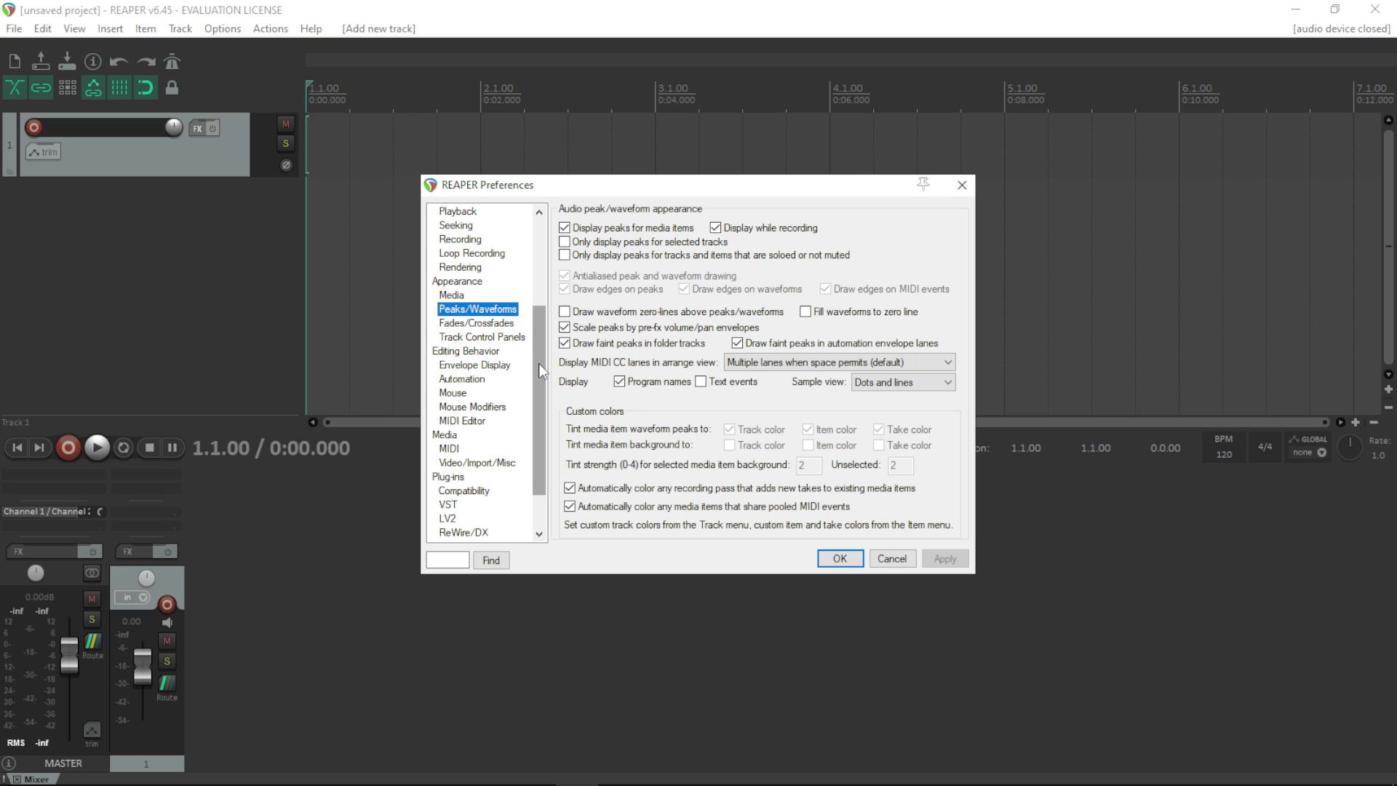
scroll(538, 363, down, 1)
scroll(538, 359, down, 1)
Review Envelope Display, Automation, Media and Video/Import pages, ending on Plug-ins > Compatibility.
click(473, 337)
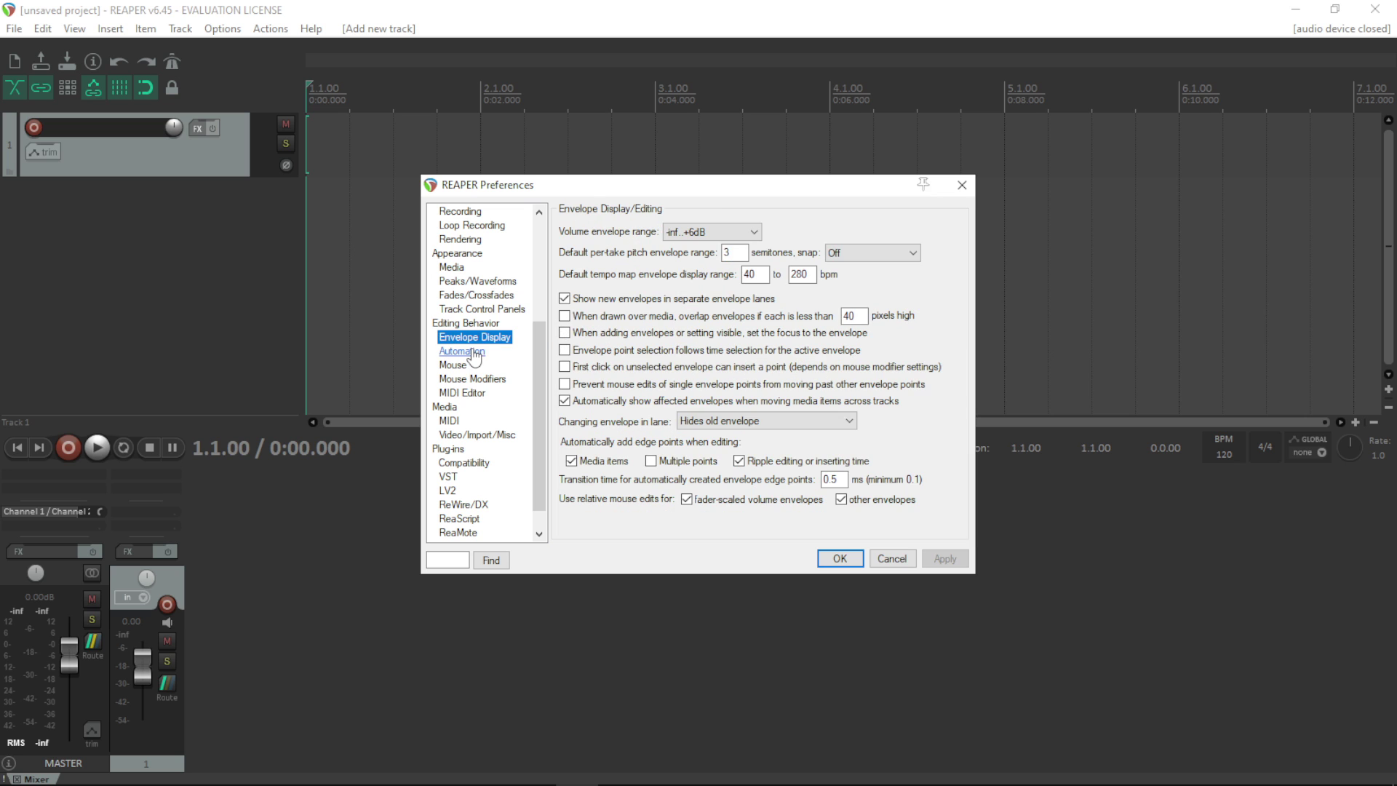
click(472, 352)
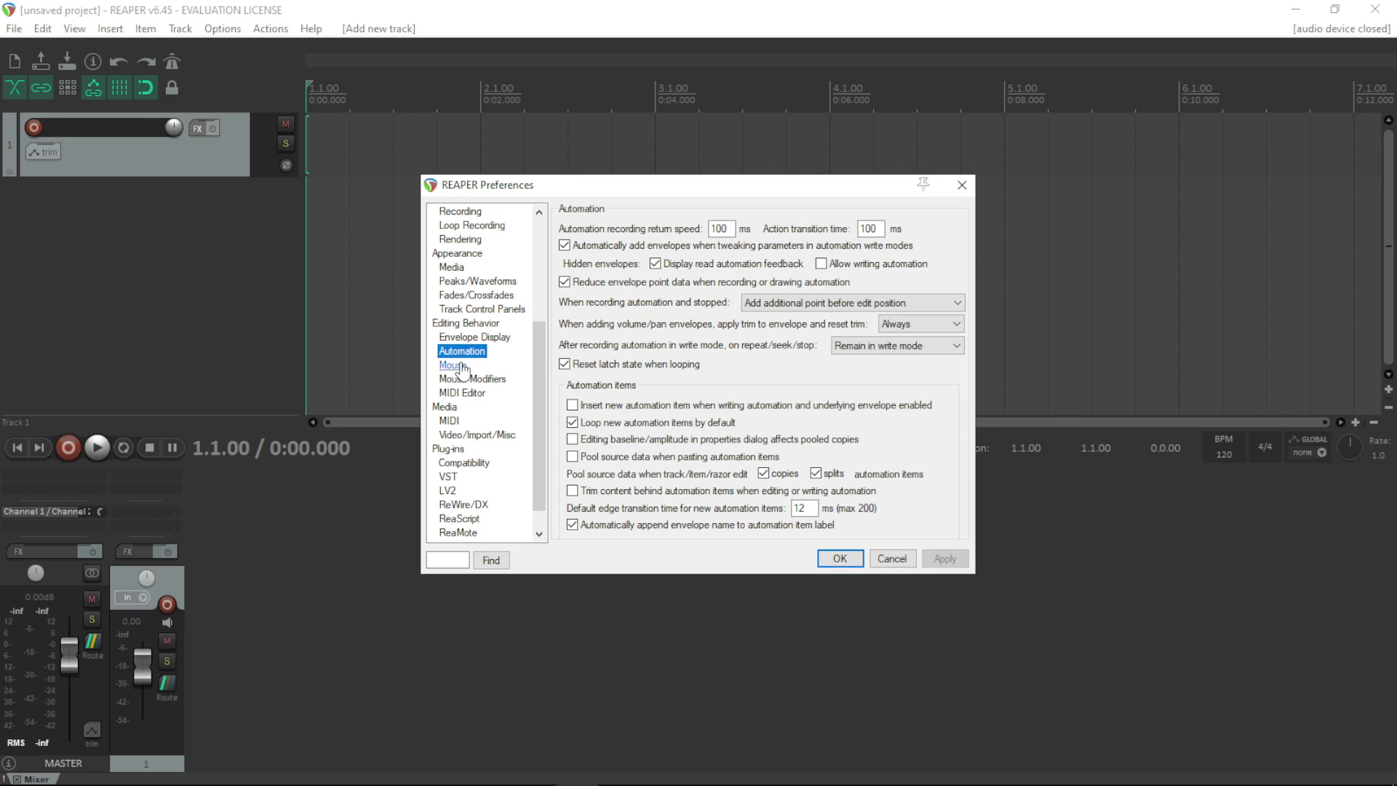
click(451, 408)
click(473, 434)
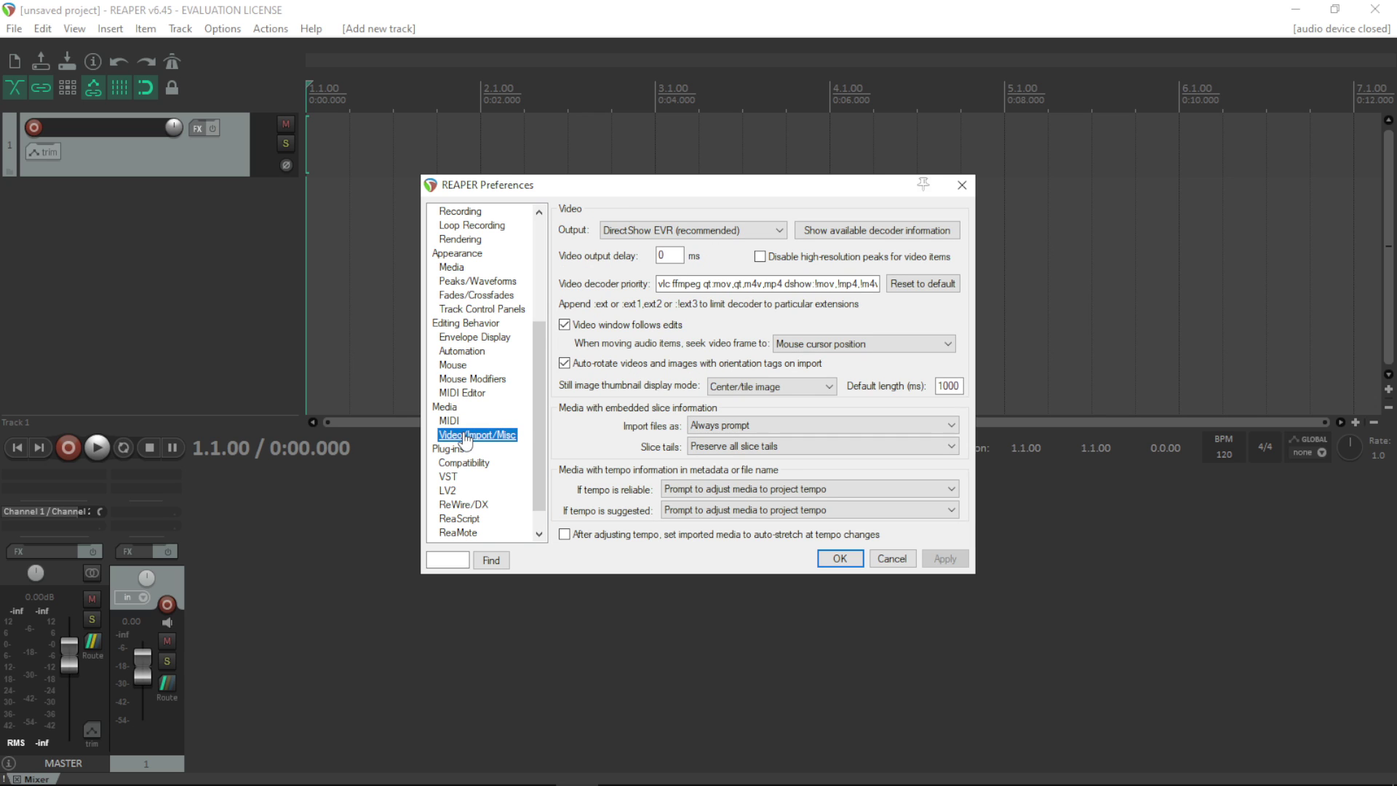
scroll(462, 426, down, 2)
click(455, 422)
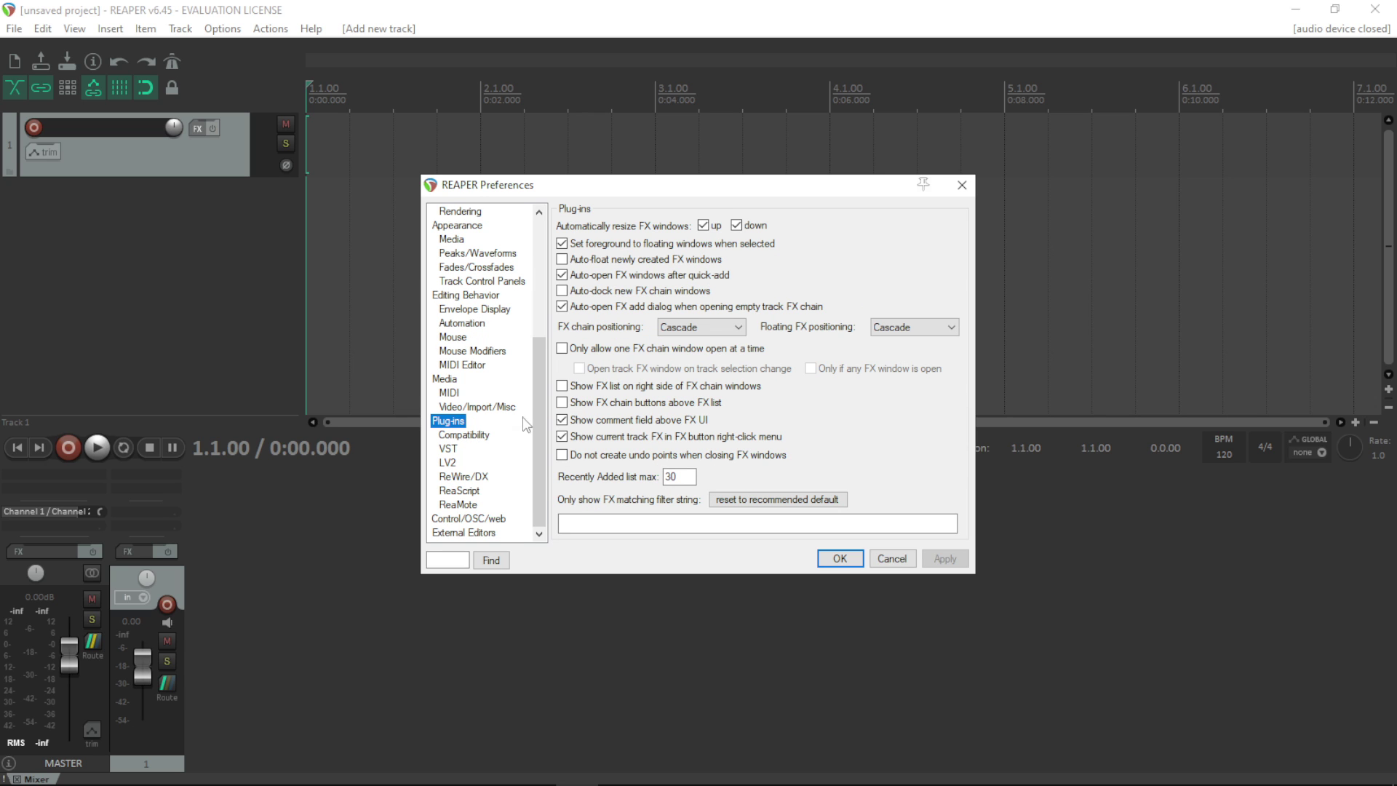
click(464, 434)
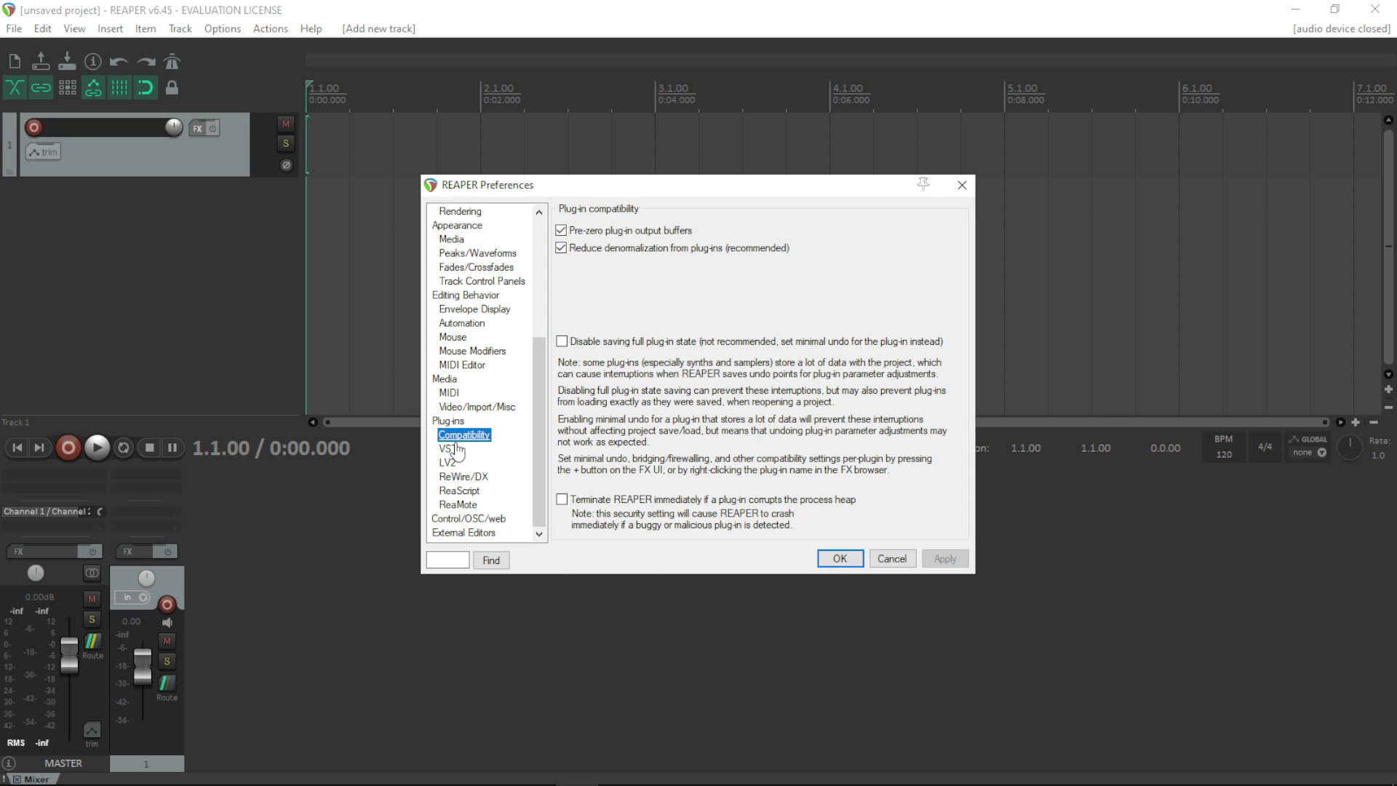
Move to the VST preferences page and view the Edit path list options.
key(Down)
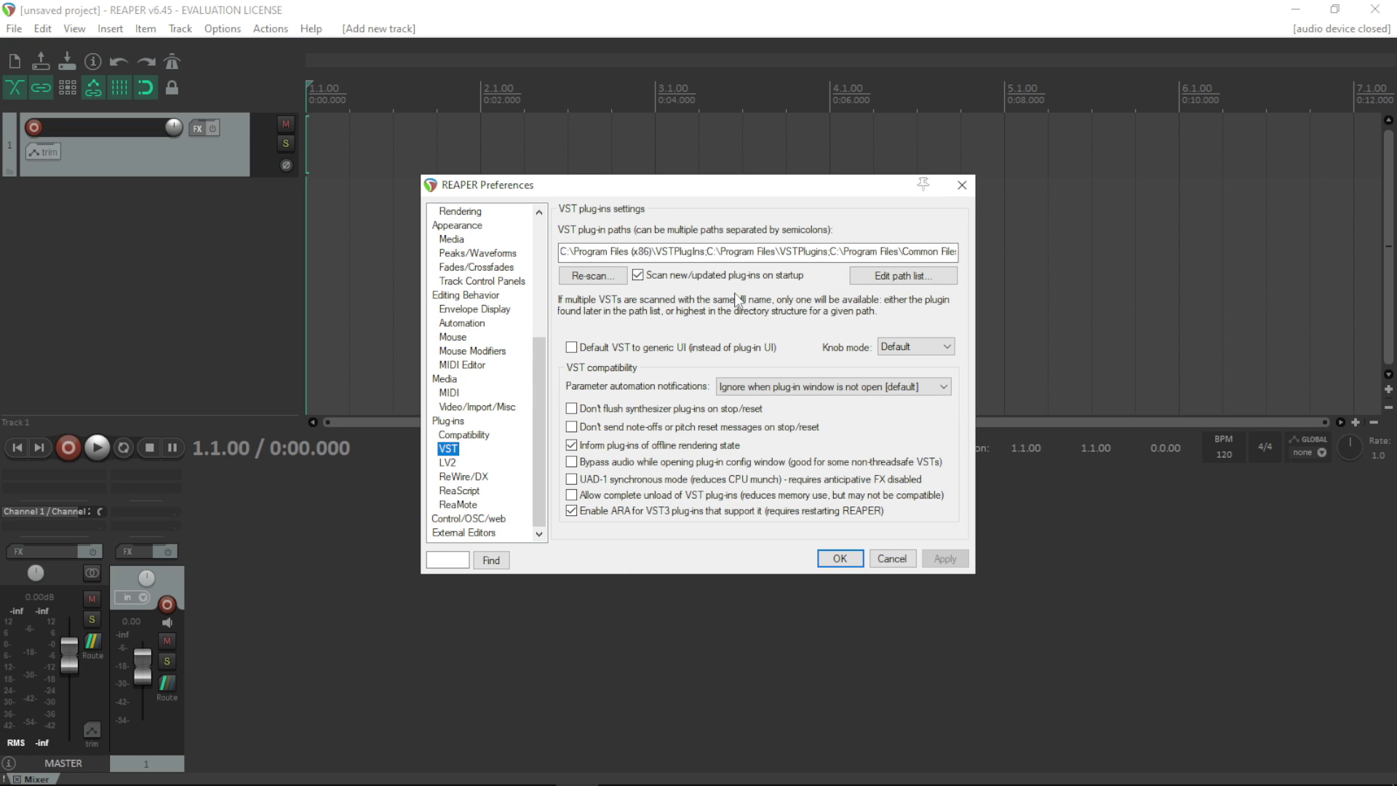
click(871, 278)
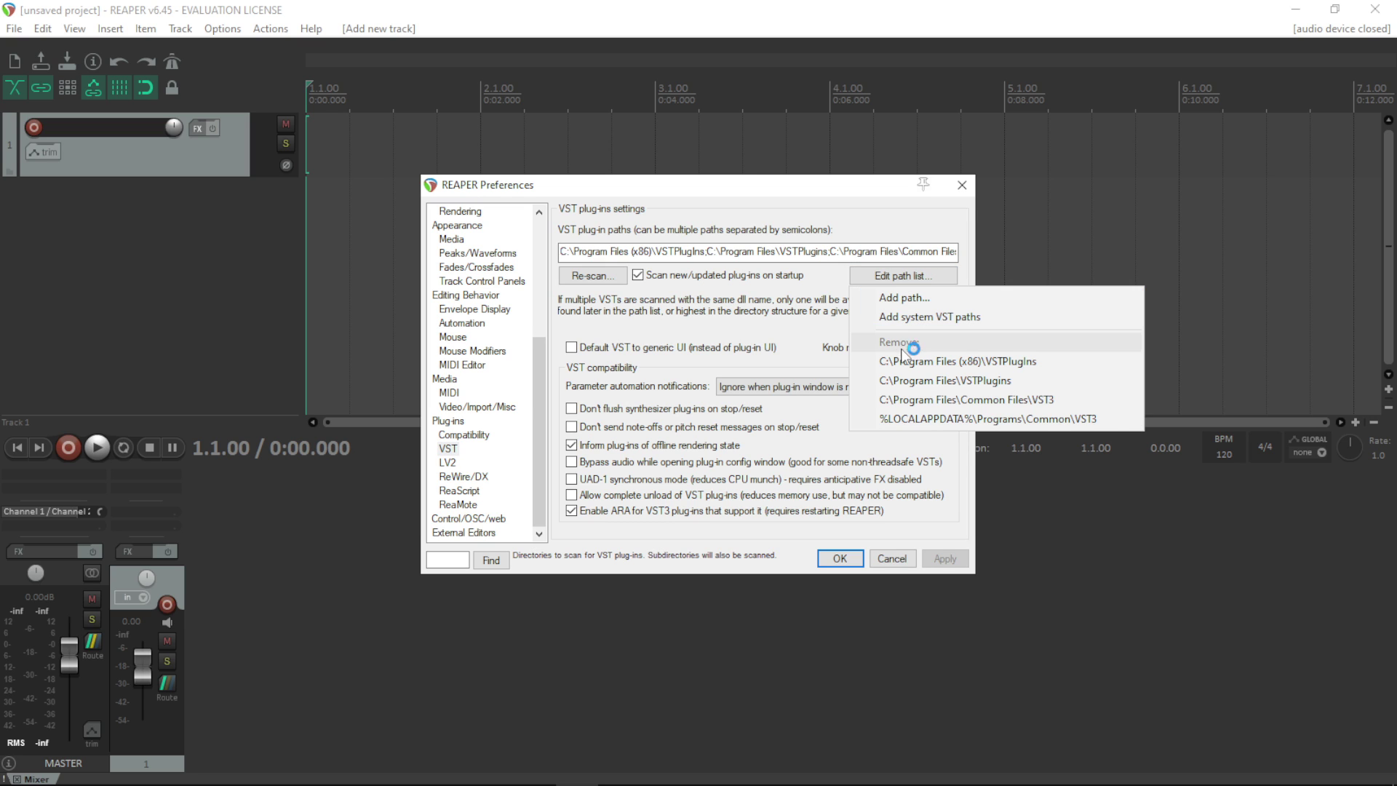
click(924, 380)
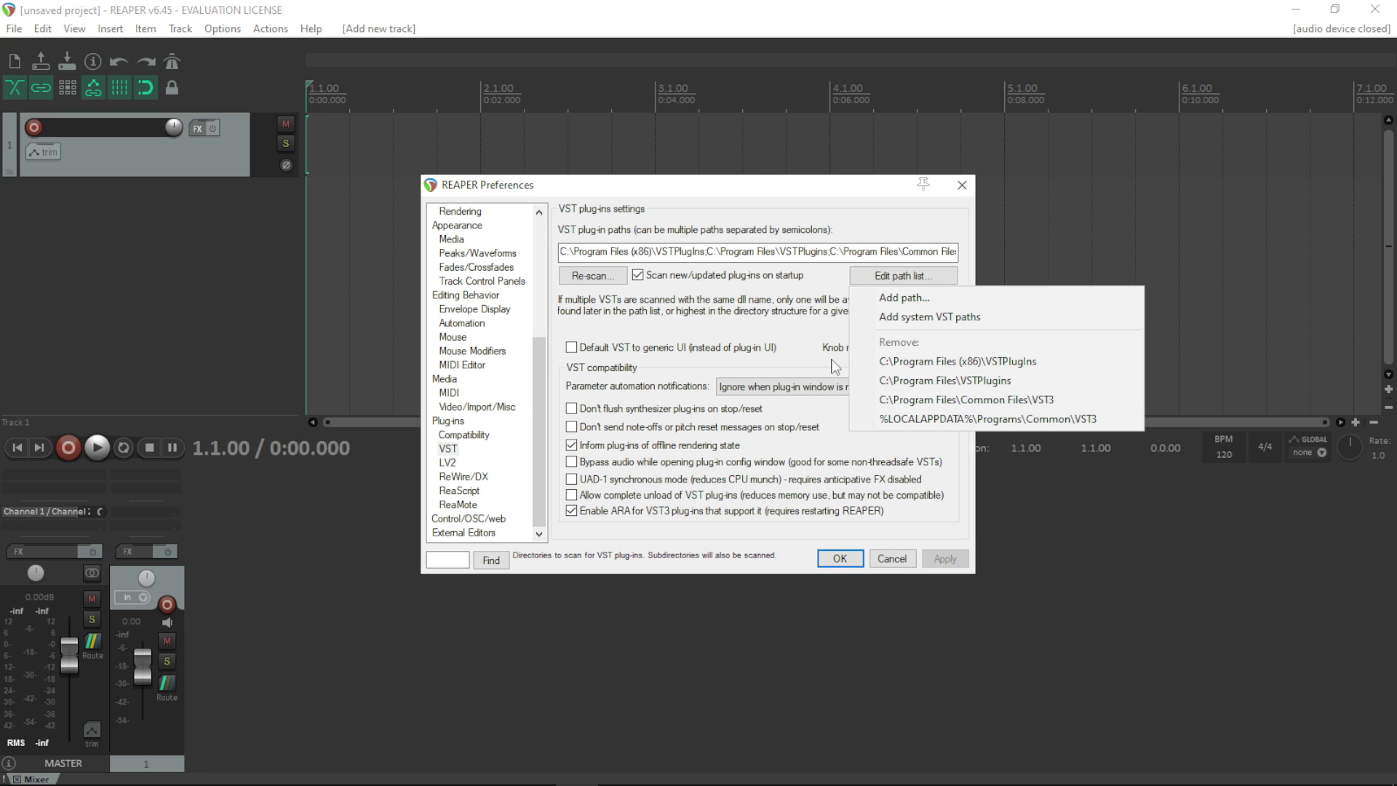
click(831, 256)
Select and inspect the folders listed in the VST plug-in path field.
drag(838, 252, 967, 254)
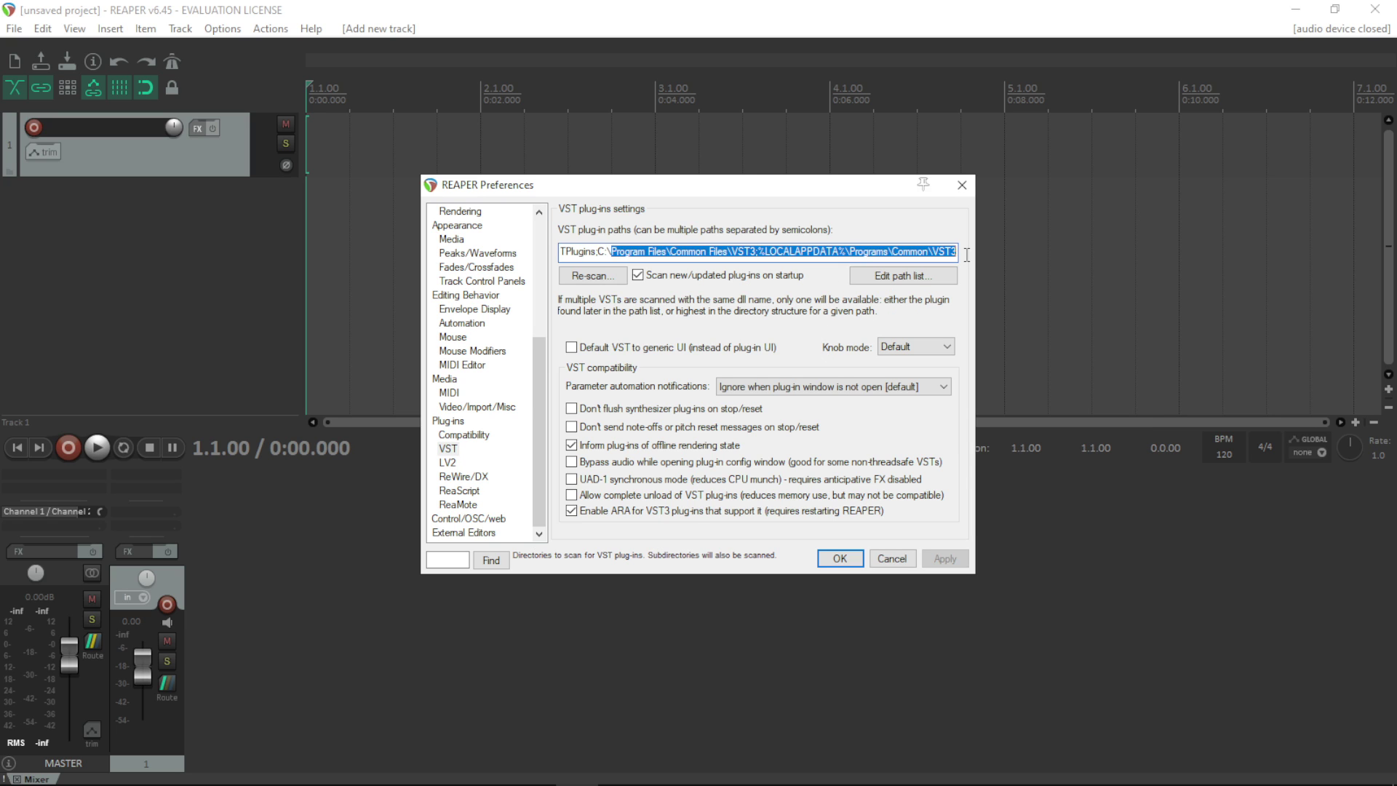
click(877, 251)
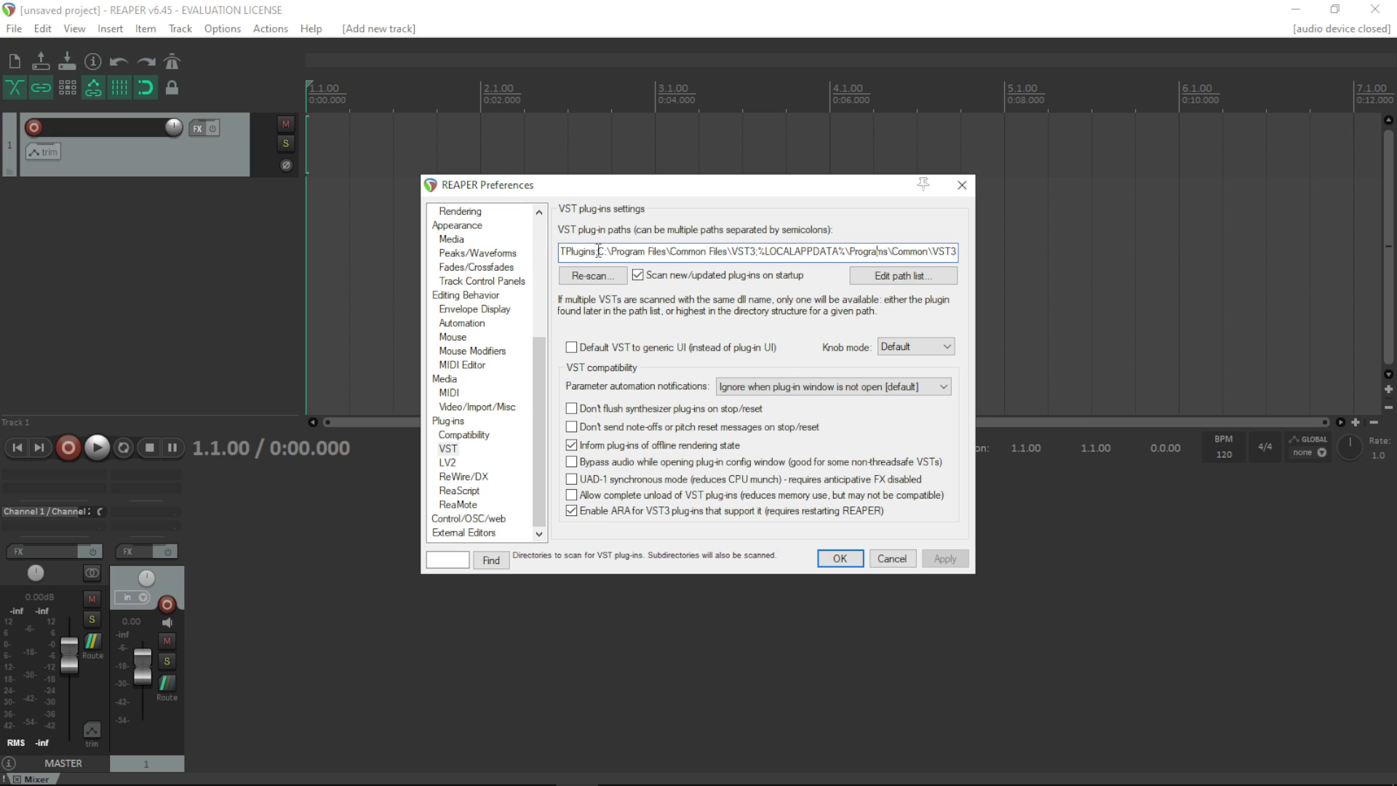
drag(719, 252, 954, 254)
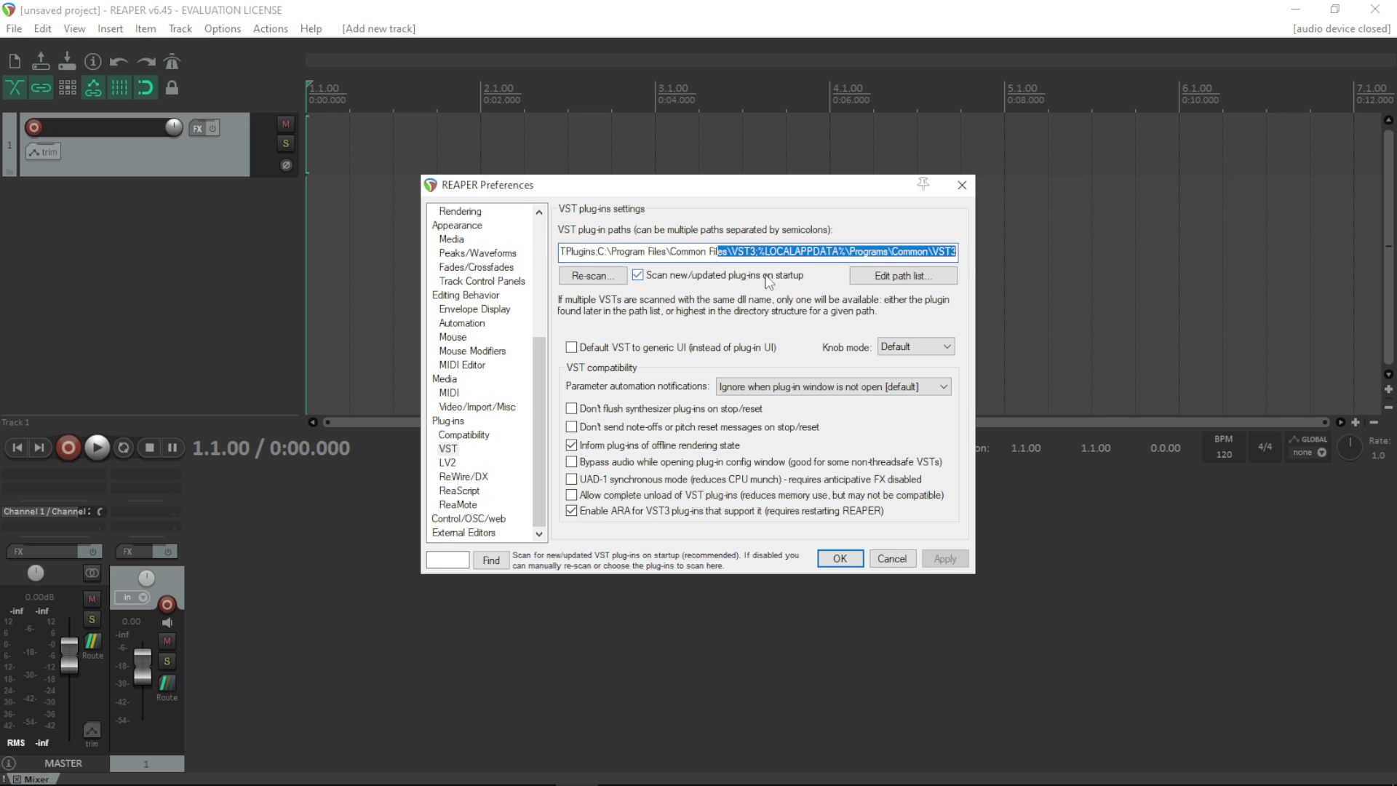
click(907, 323)
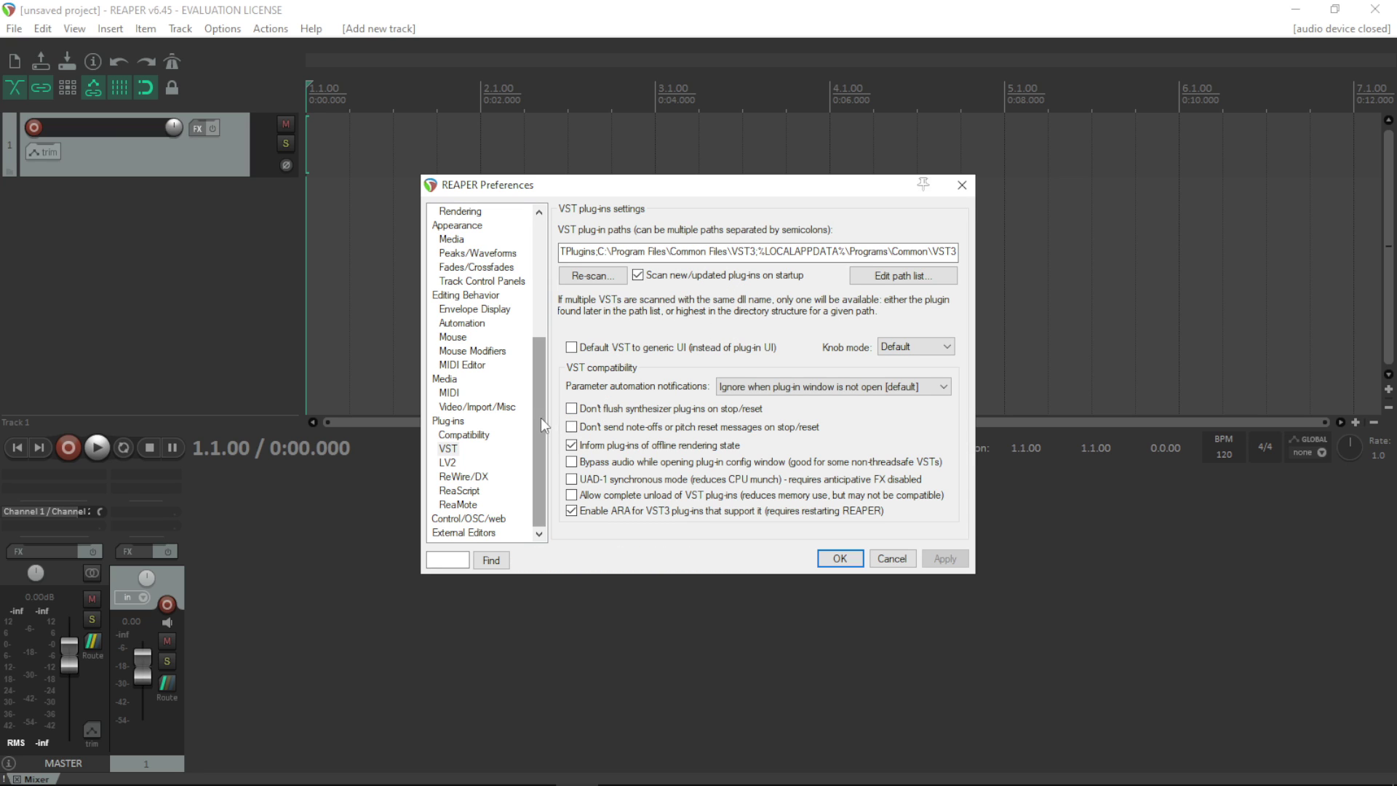
click(451, 452)
click(460, 559)
drag(540, 437, 540, 342)
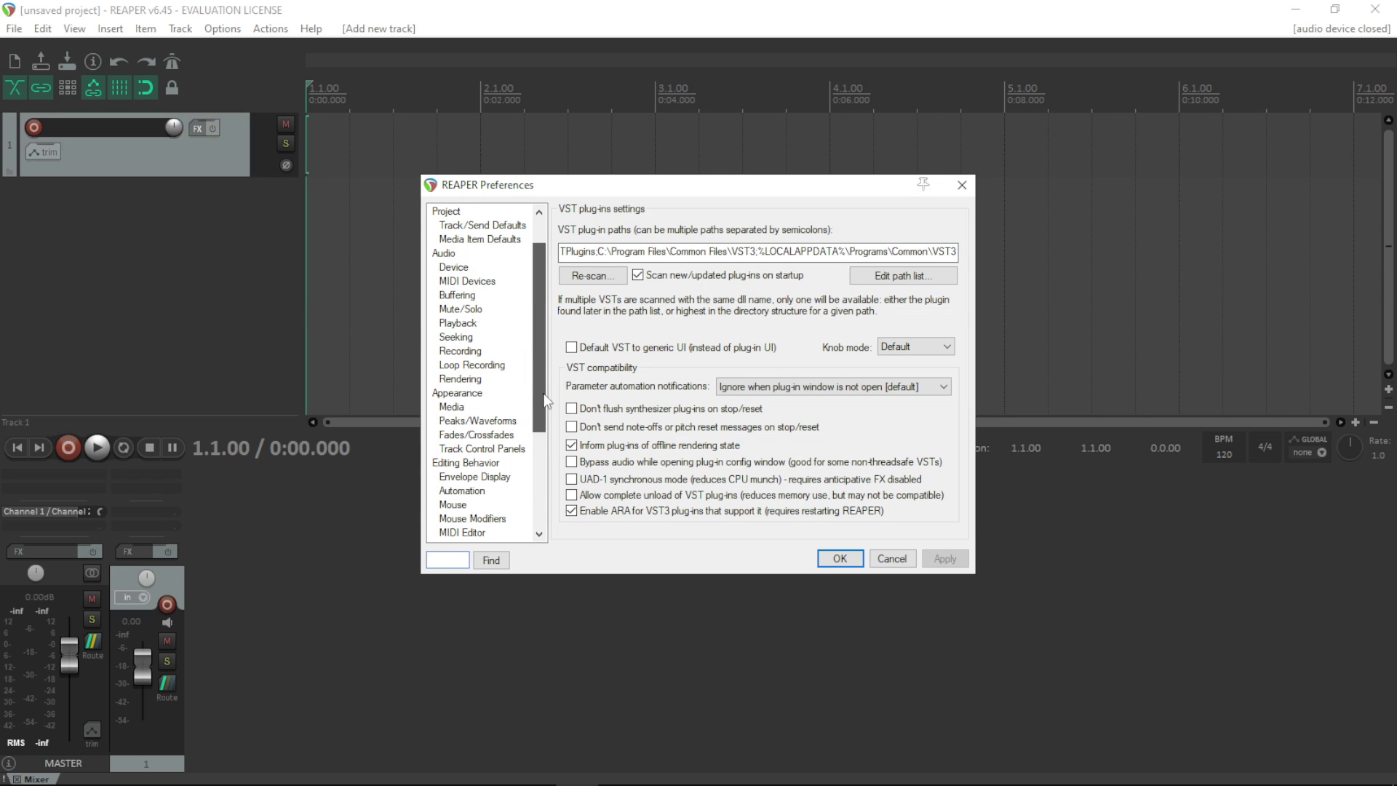
Close Preferences with OK, browse the Actions and Help menus, and toggle the metronome on and off.
click(836, 558)
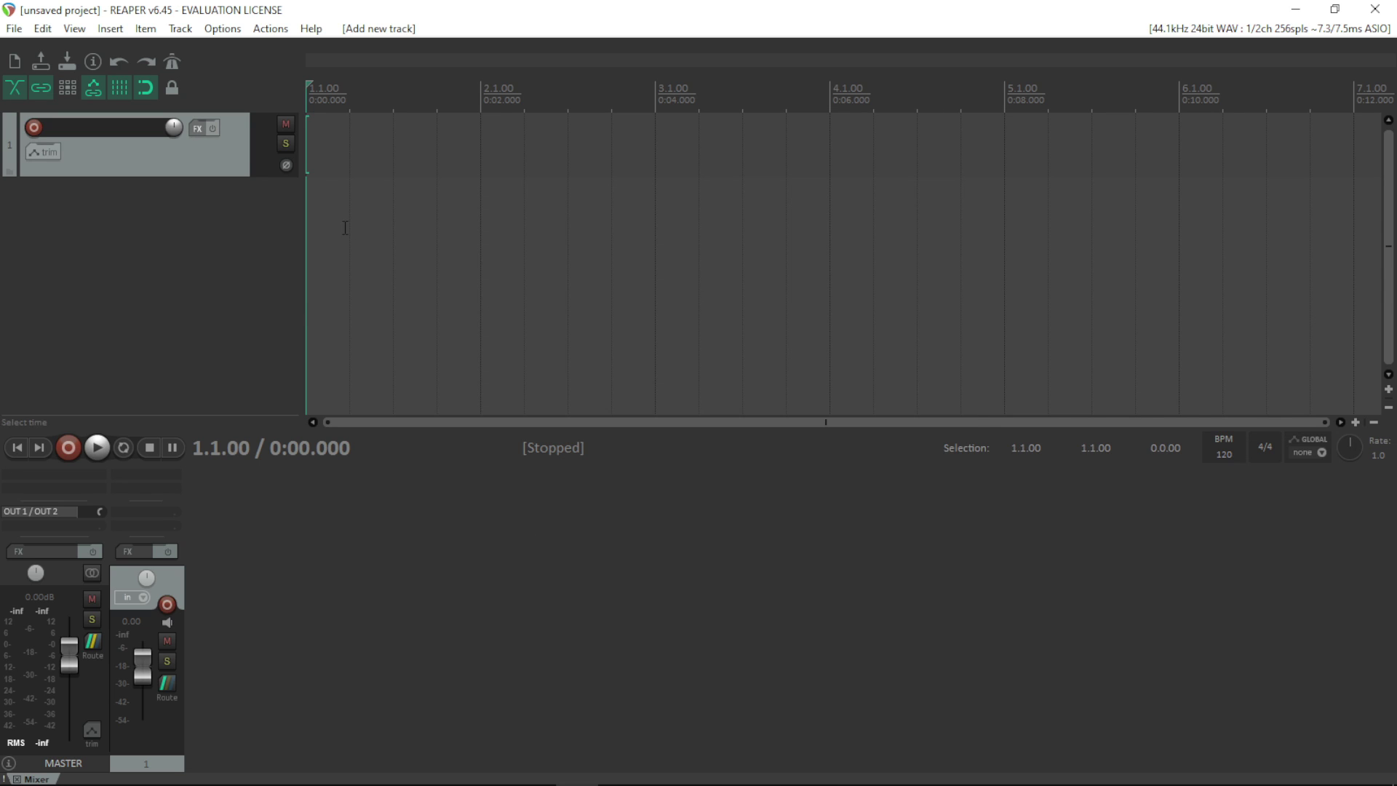
click(271, 28)
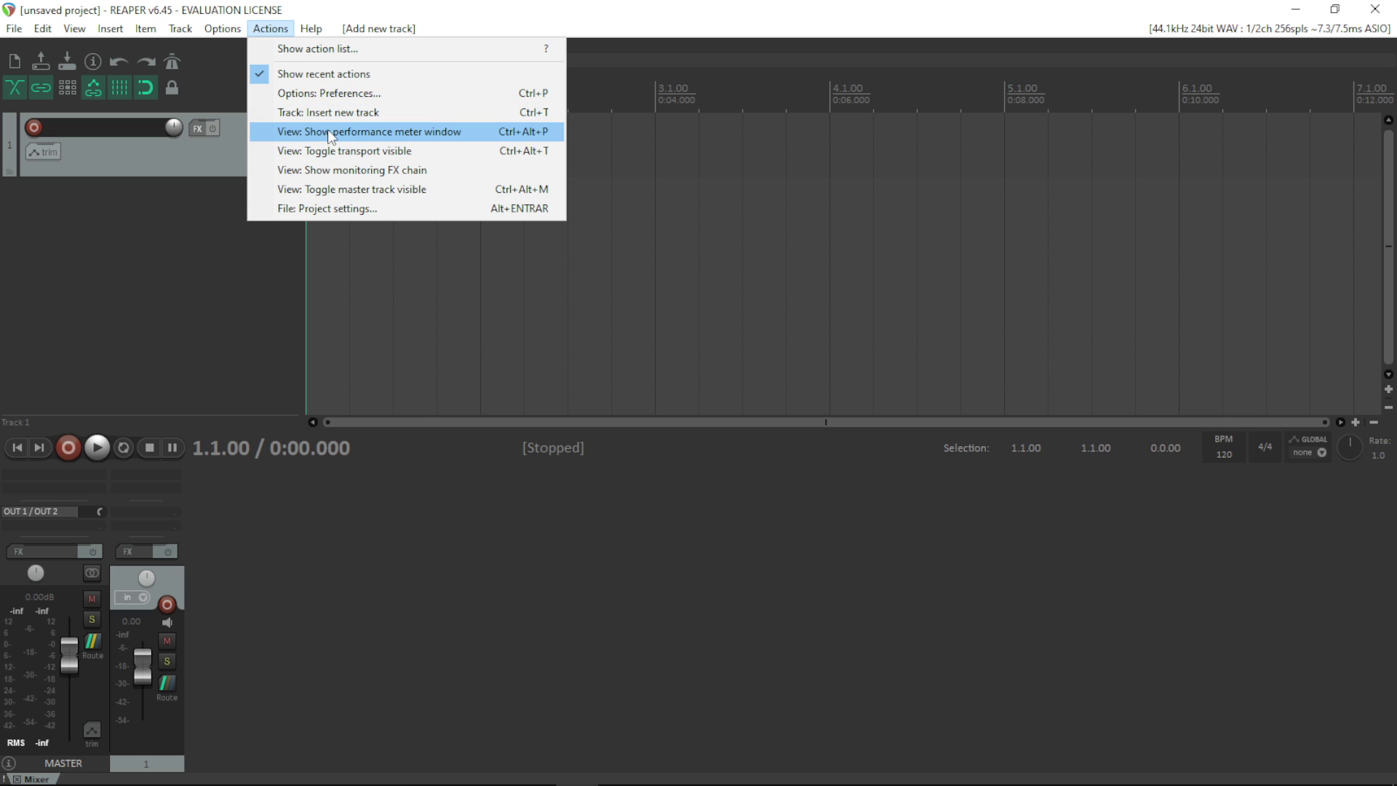
mouse_move(316, 33)
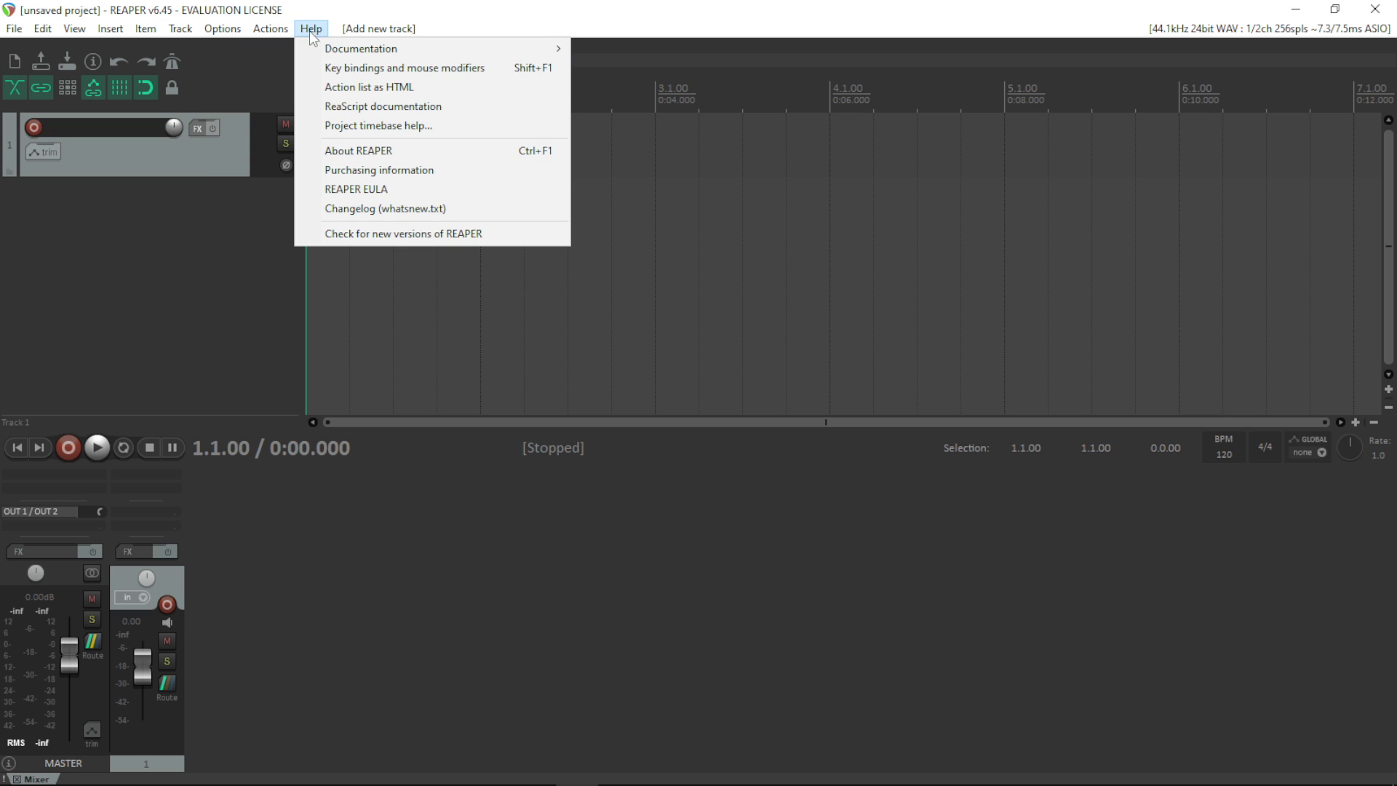
click(255, 264)
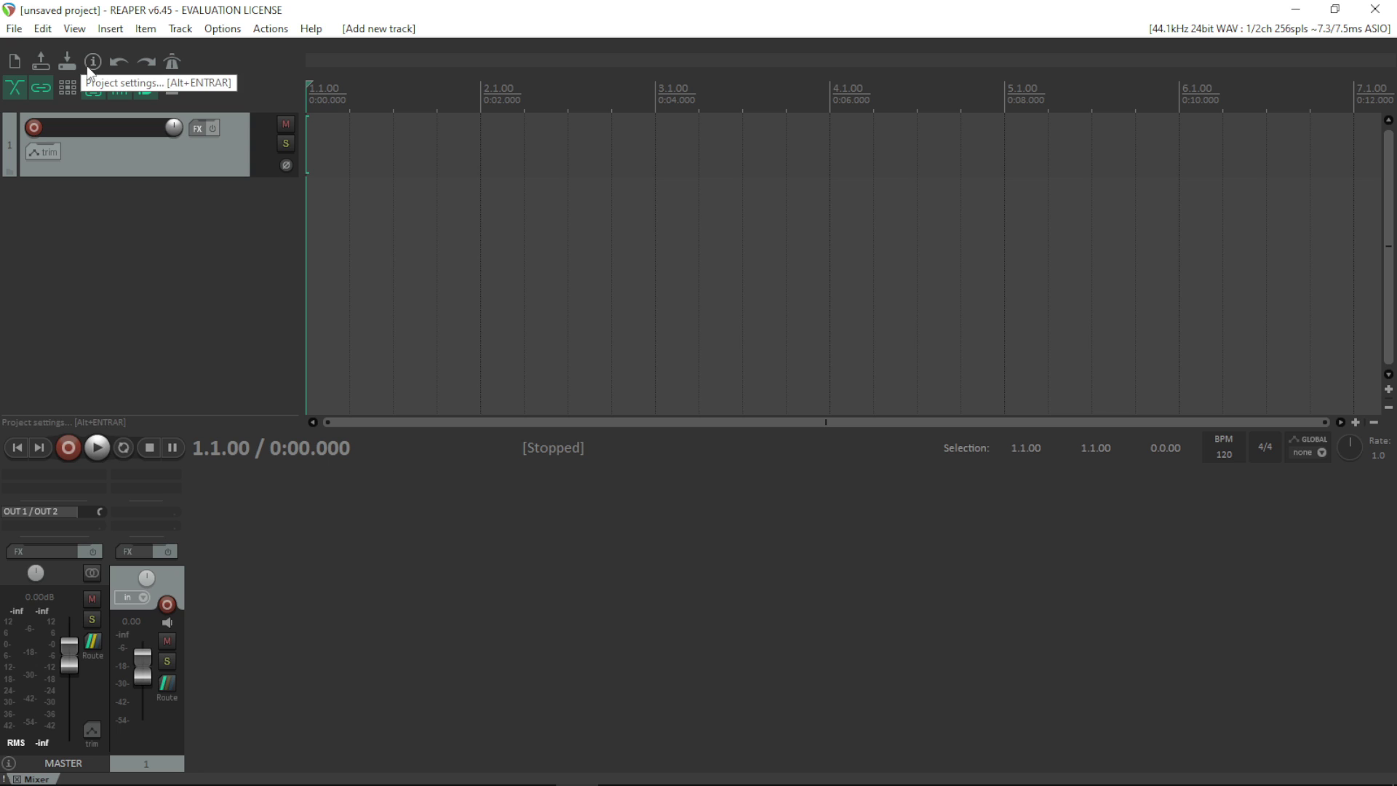
click(173, 64)
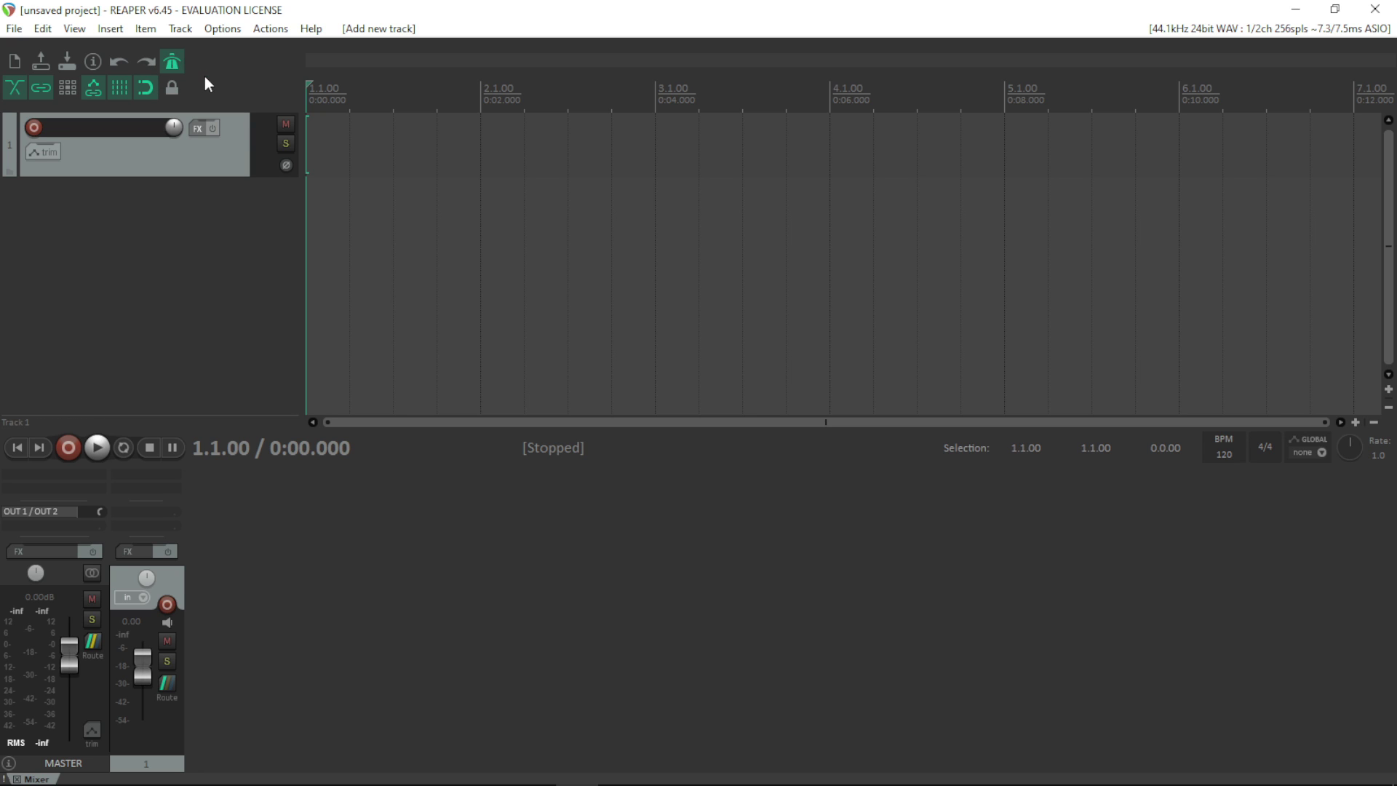
click(174, 65)
On track 1, test record arming, enable input monitoring, disarm it, and open its envelope options.
click(203, 172)
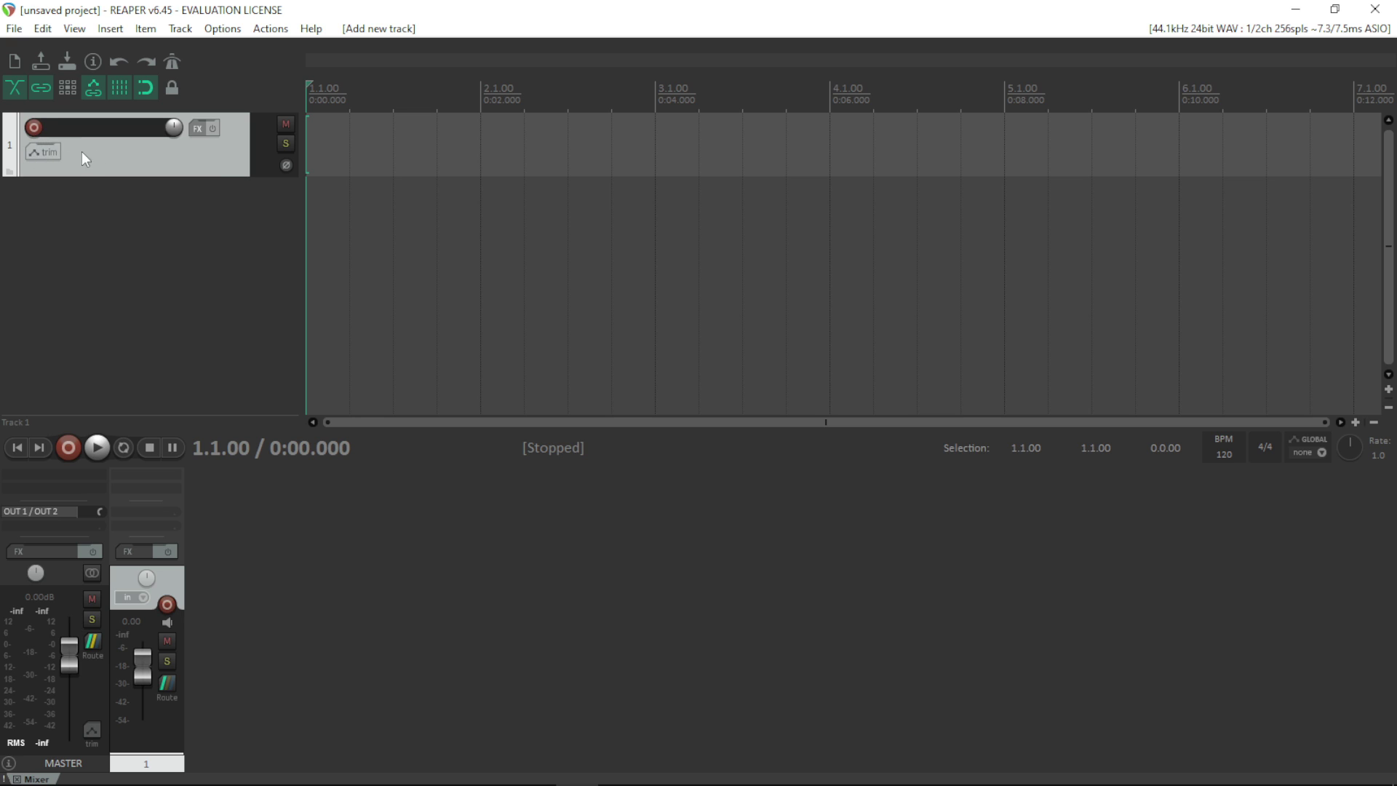
click(34, 129)
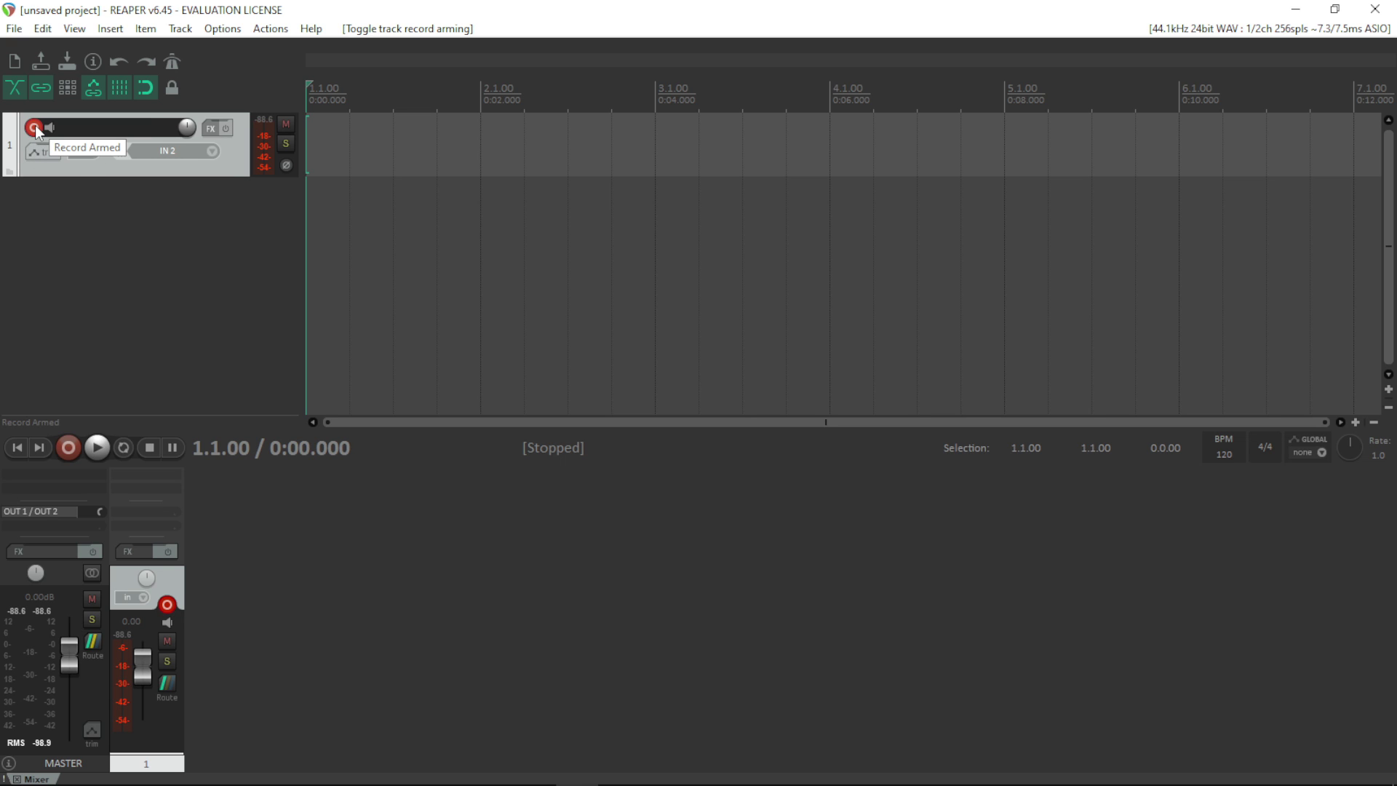
click(34, 129)
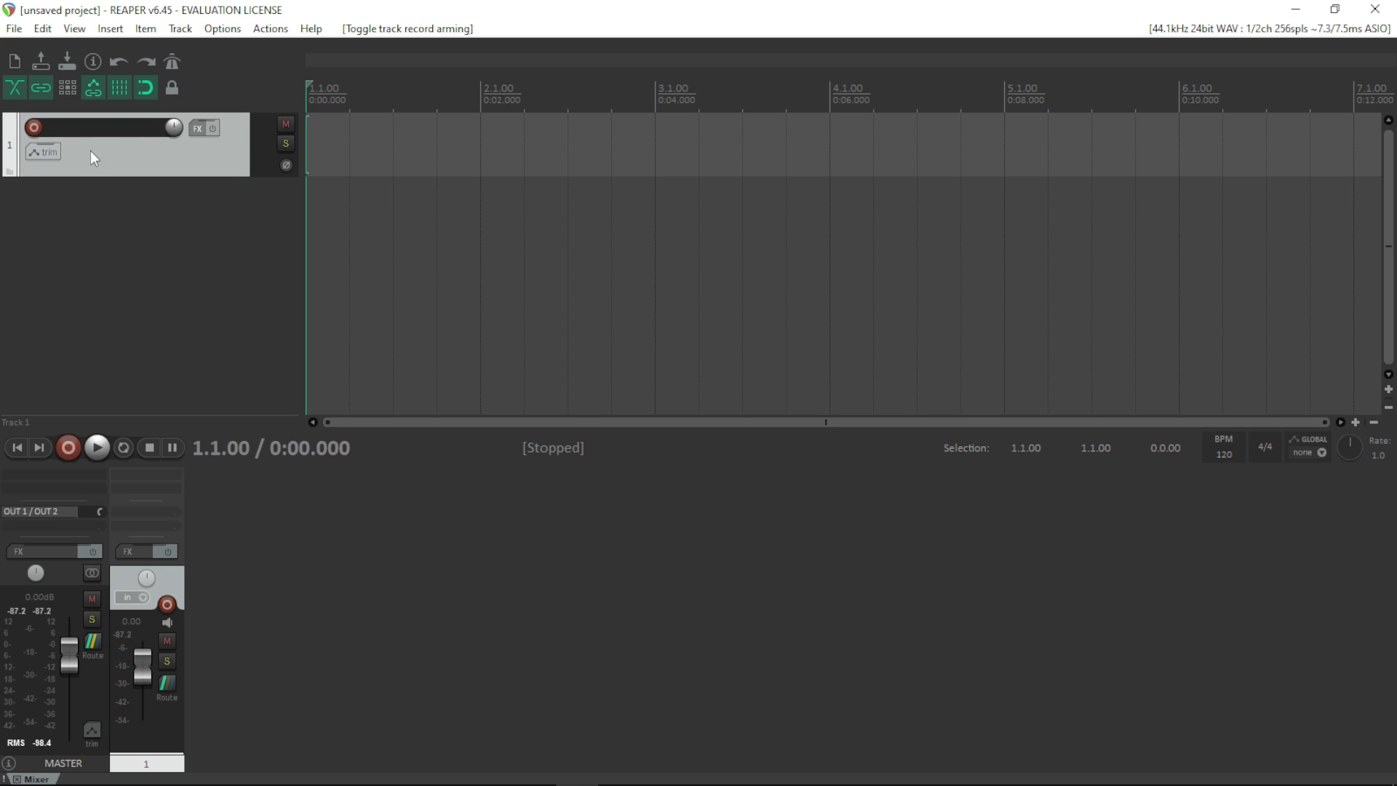
click(34, 129)
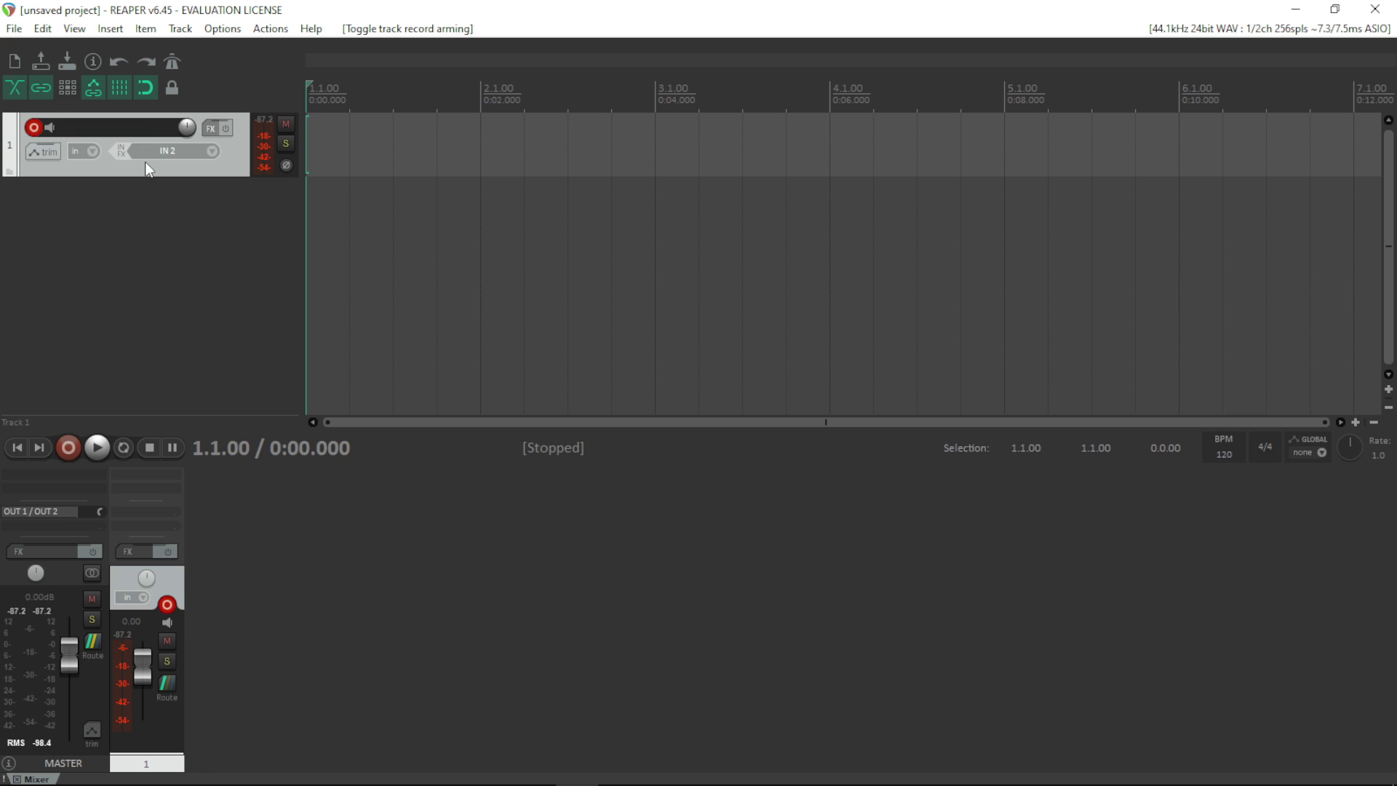
click(51, 127)
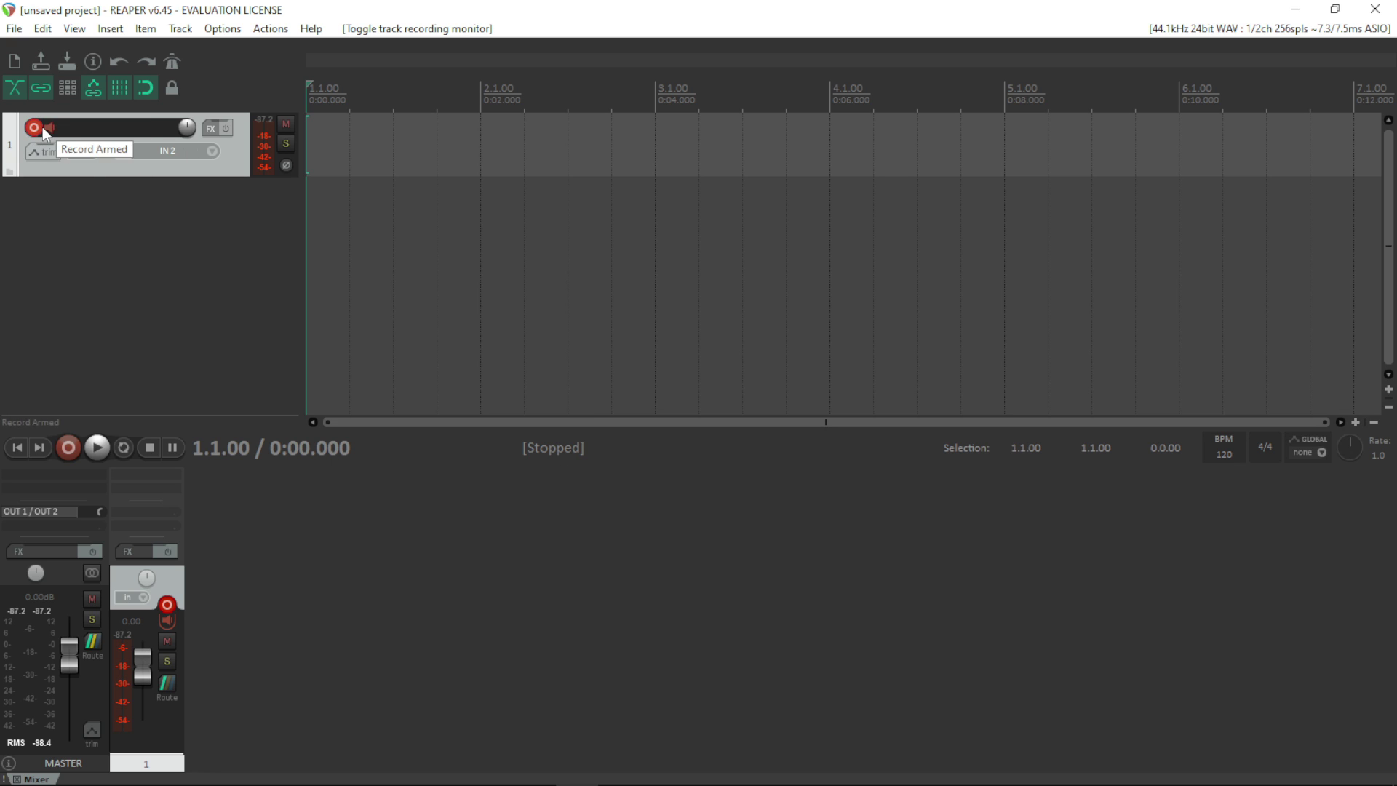
click(33, 128)
click(46, 152)
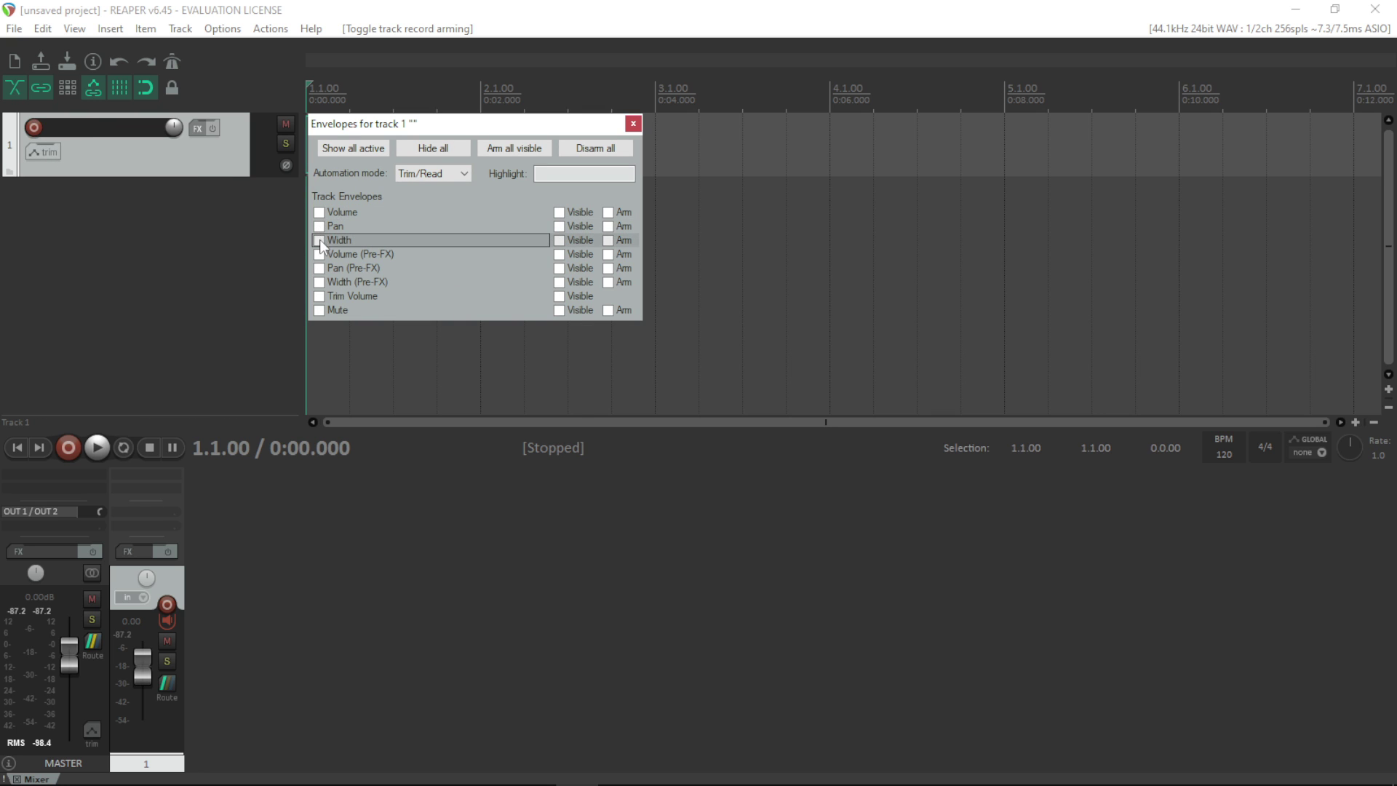
Rename track 1 to 'Gtr L', then drag its fader to -12.9 dB and reset it to 0 dB.
double_click(130, 129)
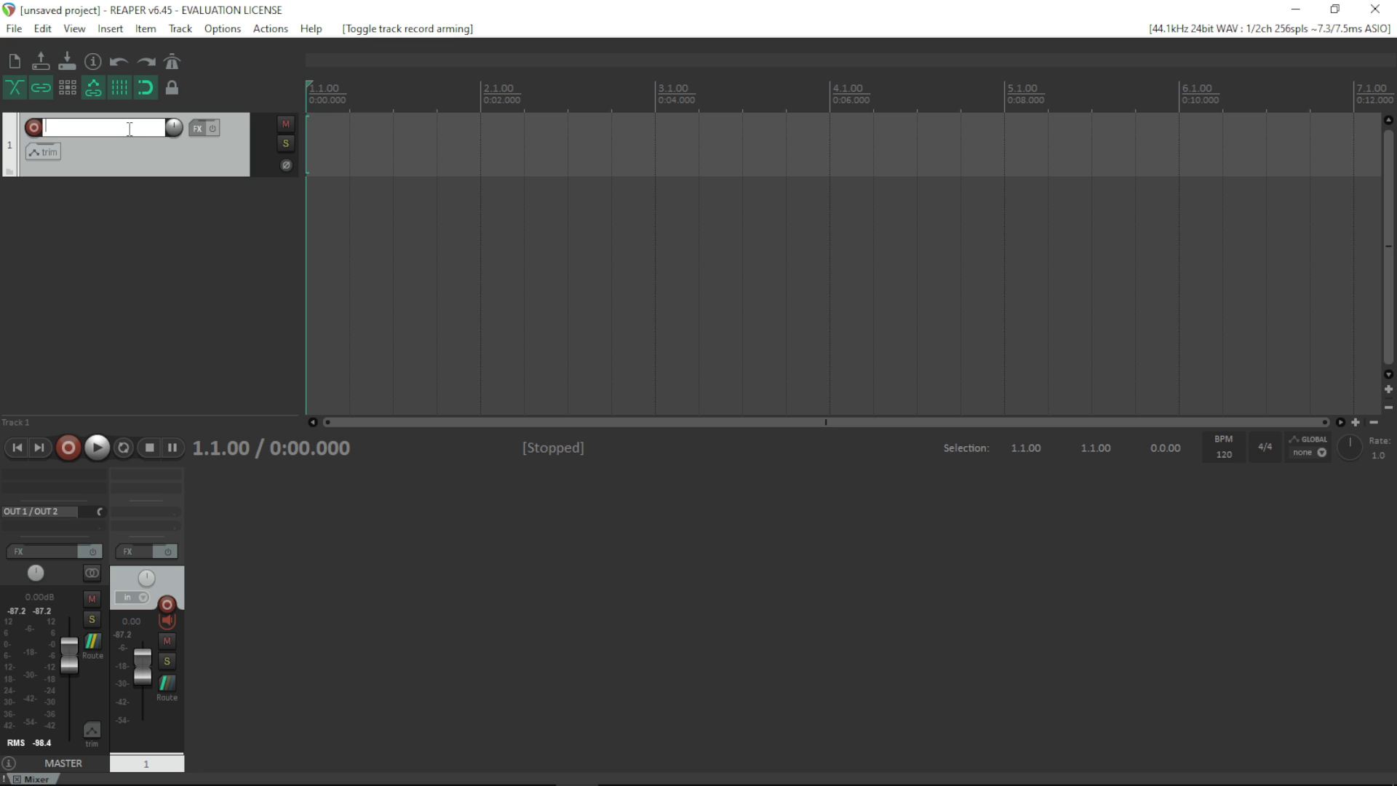
text(Gtr L)
key(Return)
drag(173, 127, 174, 294)
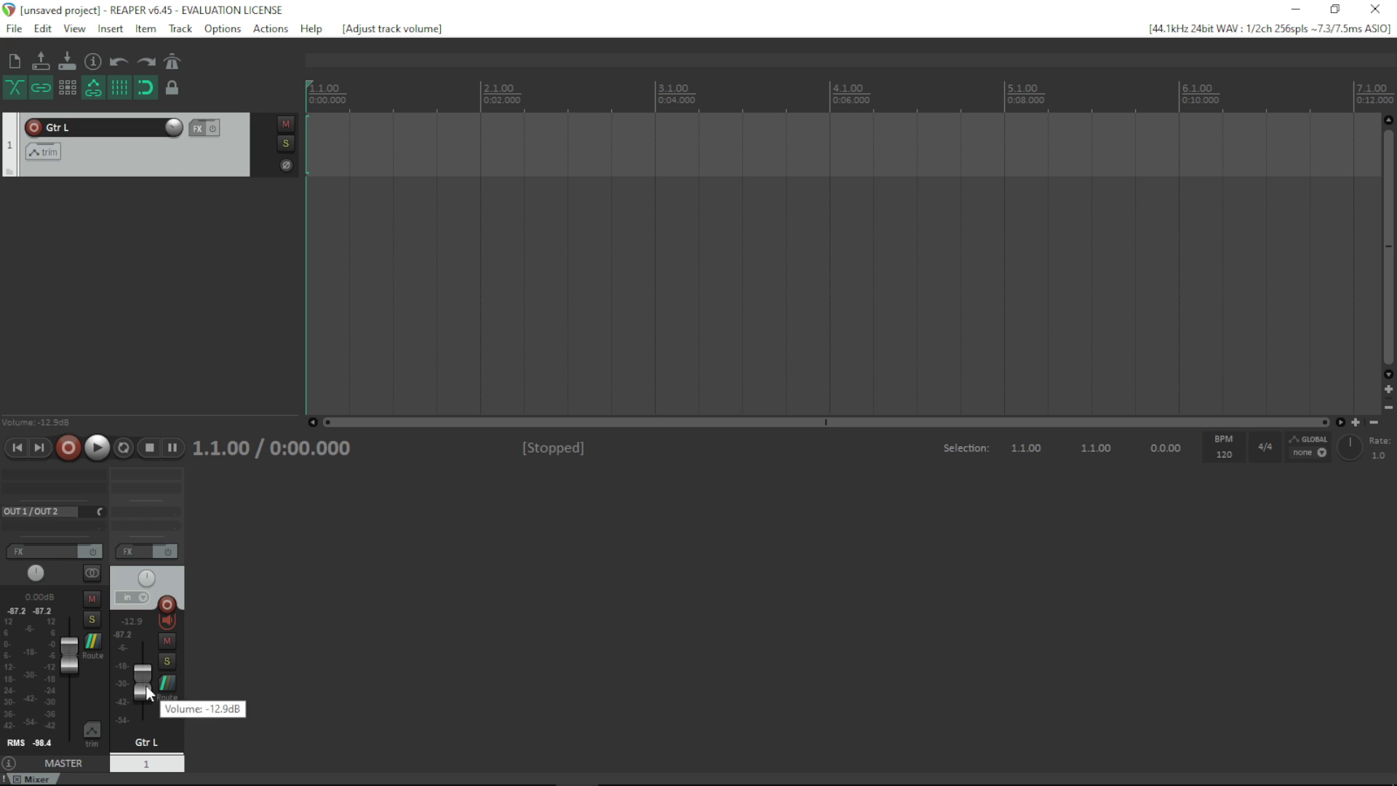
double_click(173, 128)
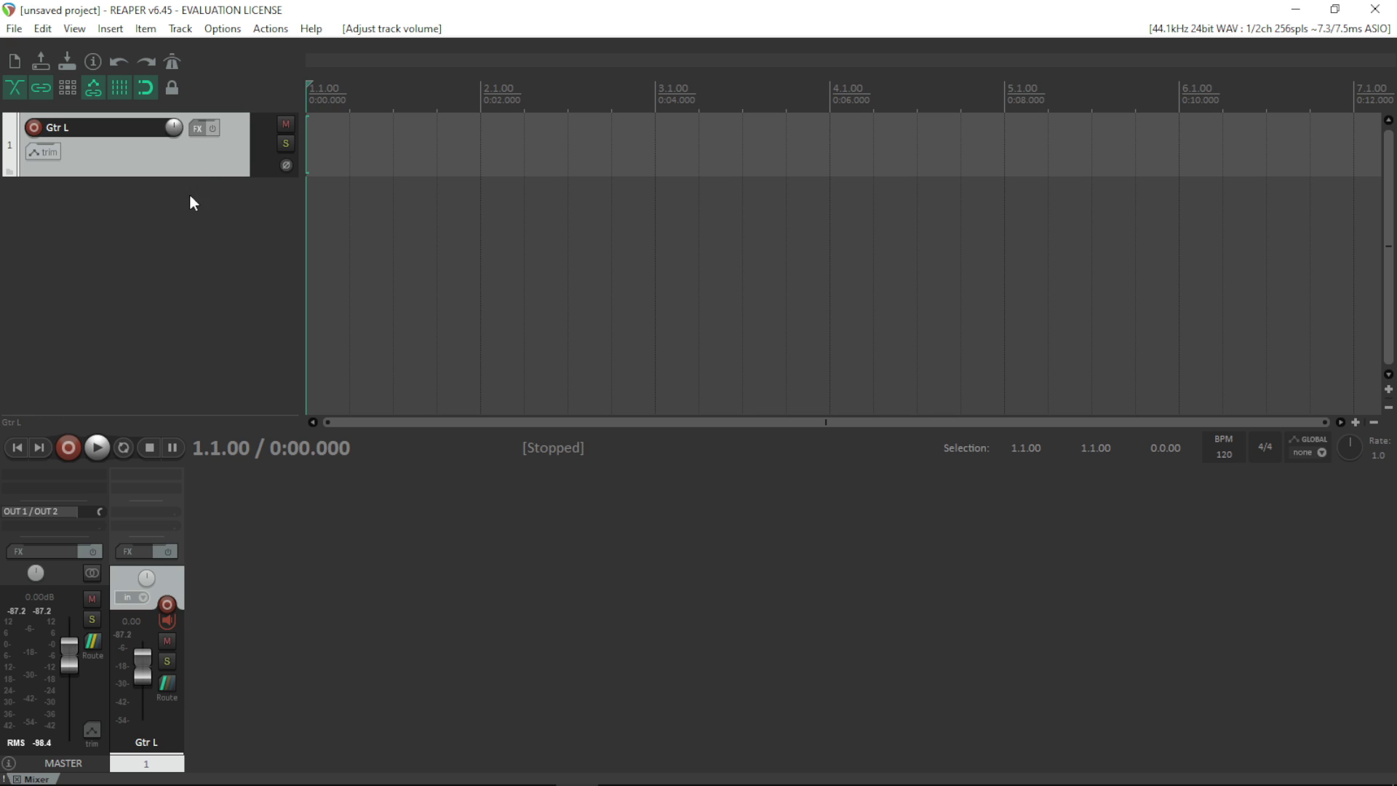
Browse the VST, VSTi, VST3 and Cockos plug-in lists in Gtr L's Add FX browser.
click(205, 134)
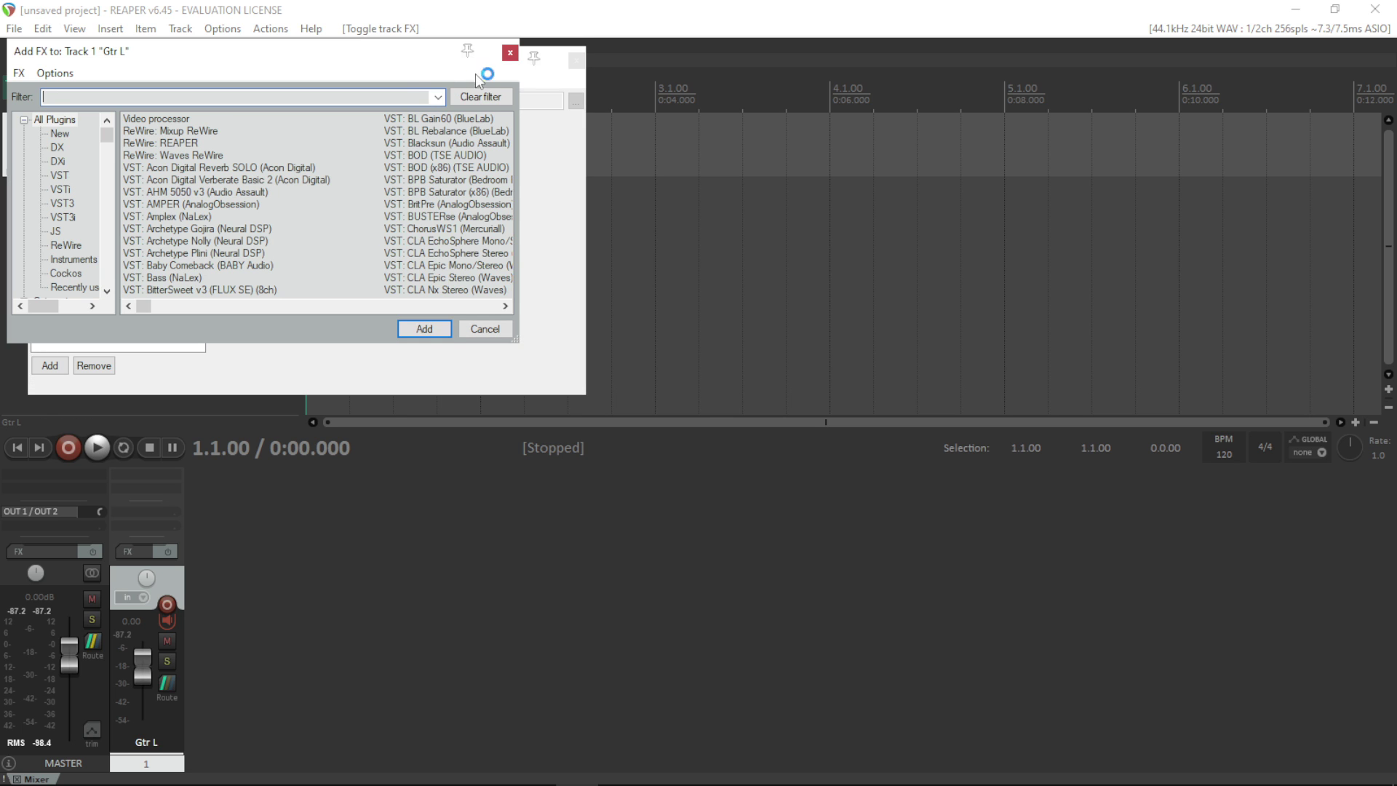
click(66, 175)
click(89, 189)
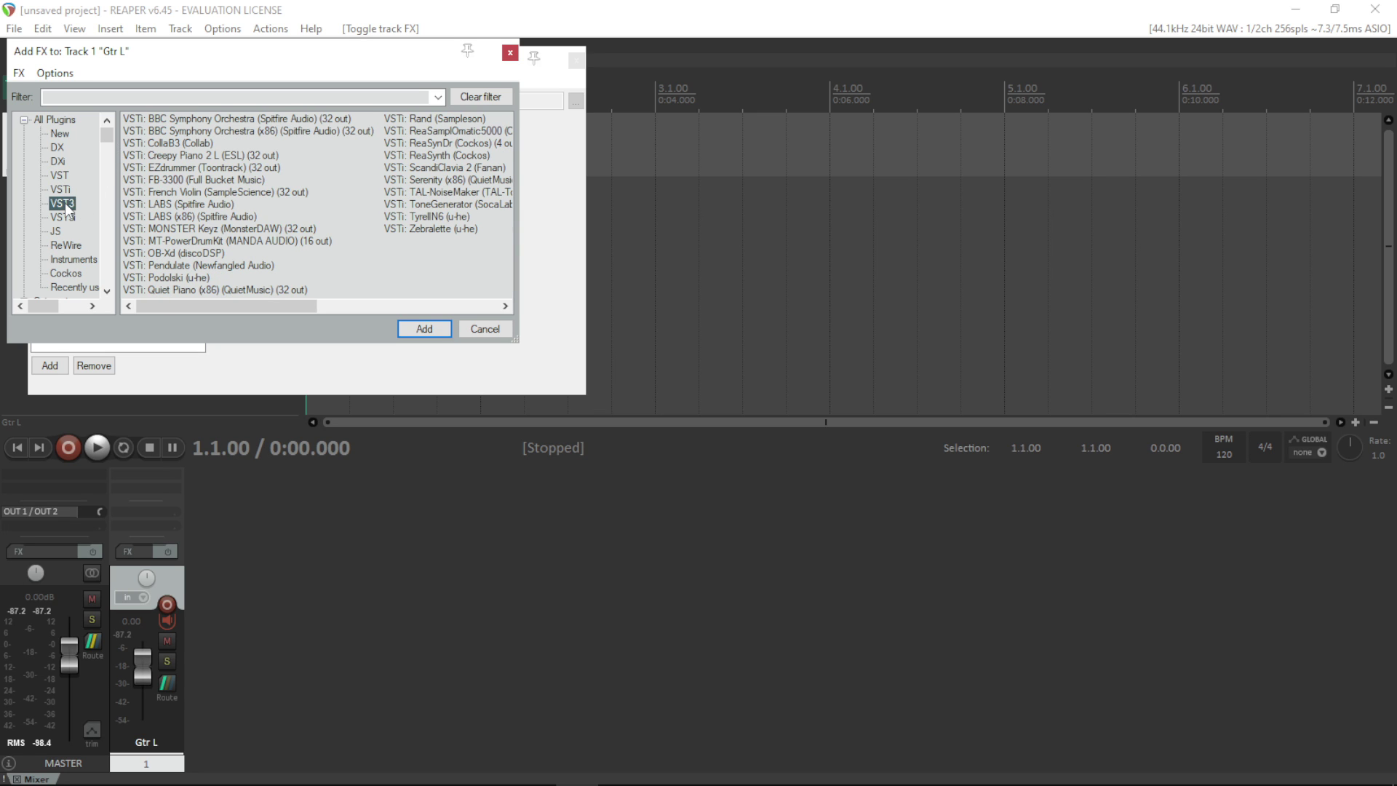
click(77, 204)
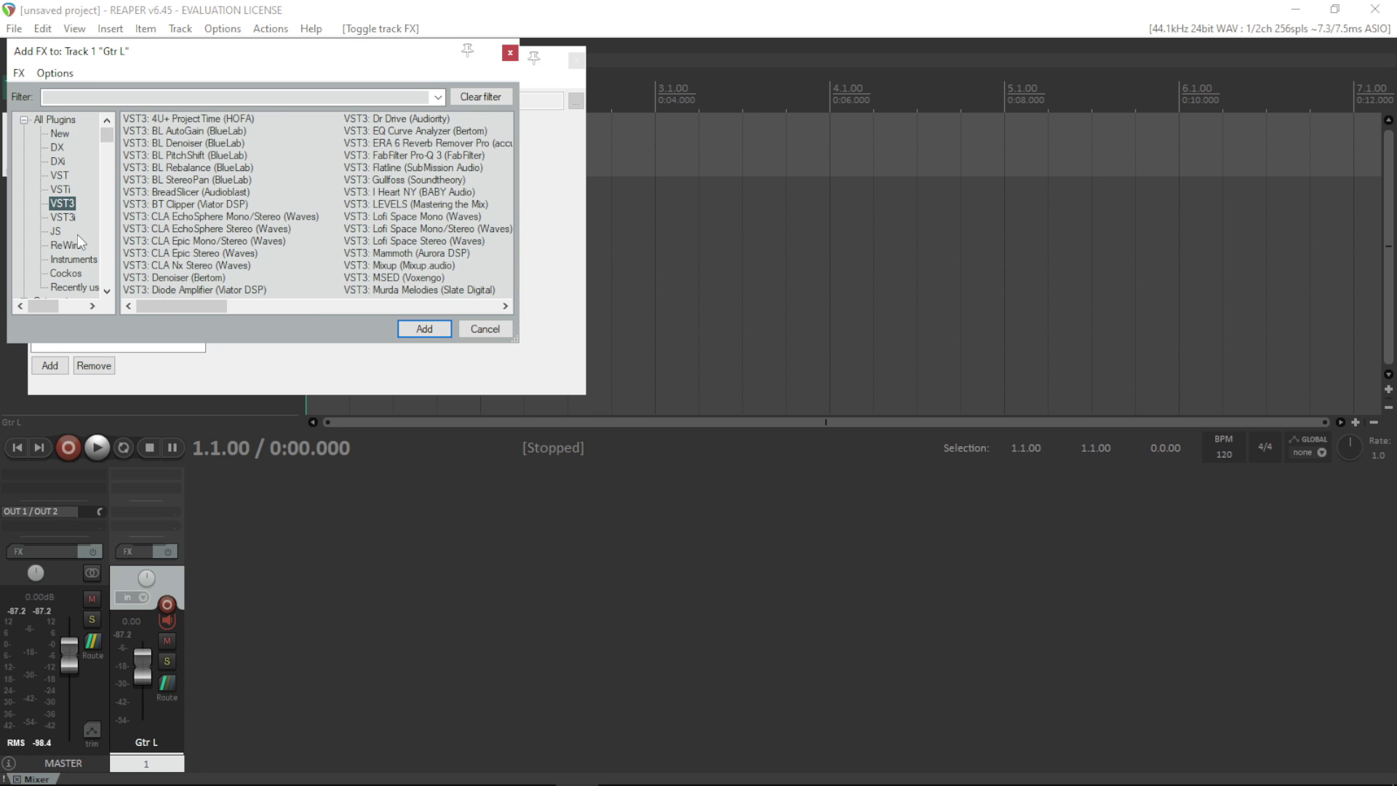
scroll(78, 251, down, 1)
click(69, 231)
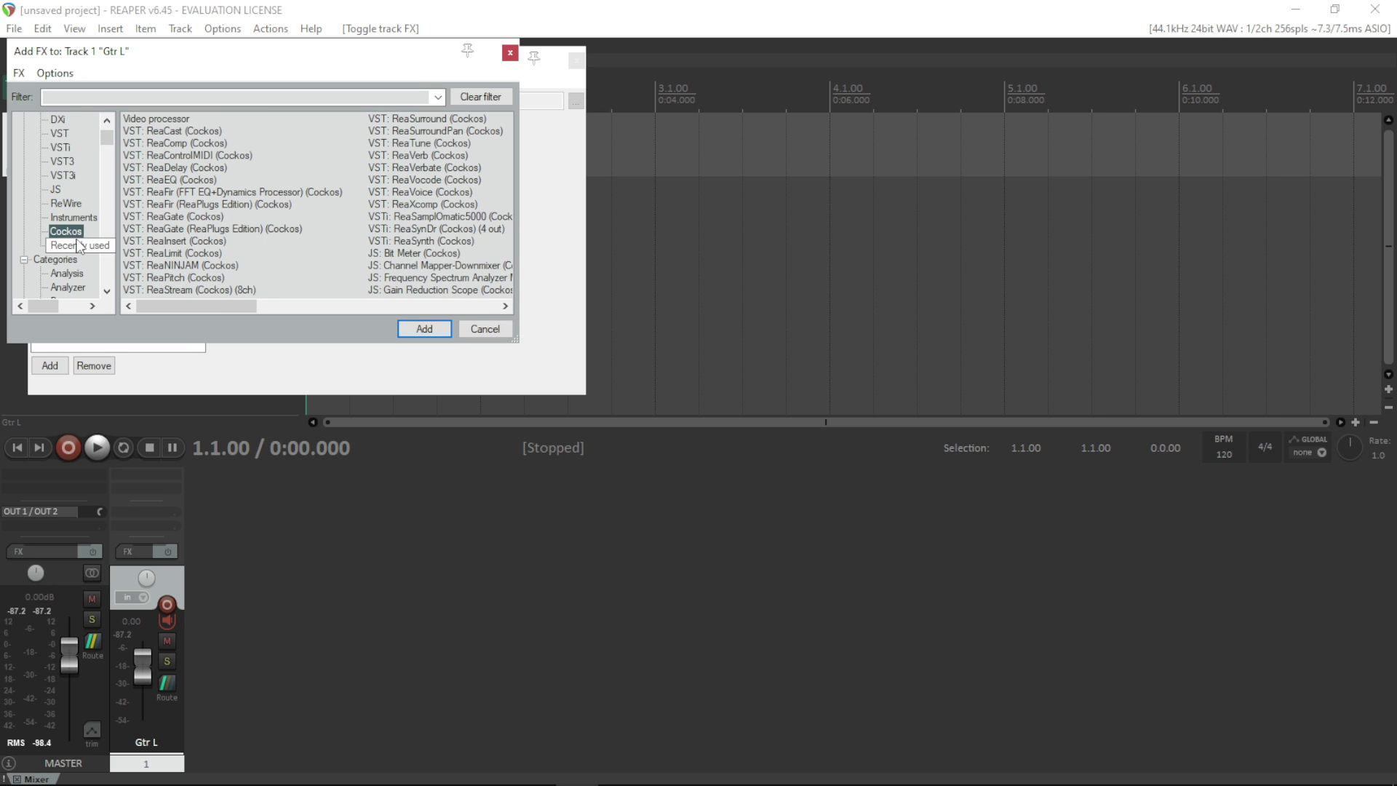
drag(173, 306, 51, 238)
scroll(51, 238, down, 2)
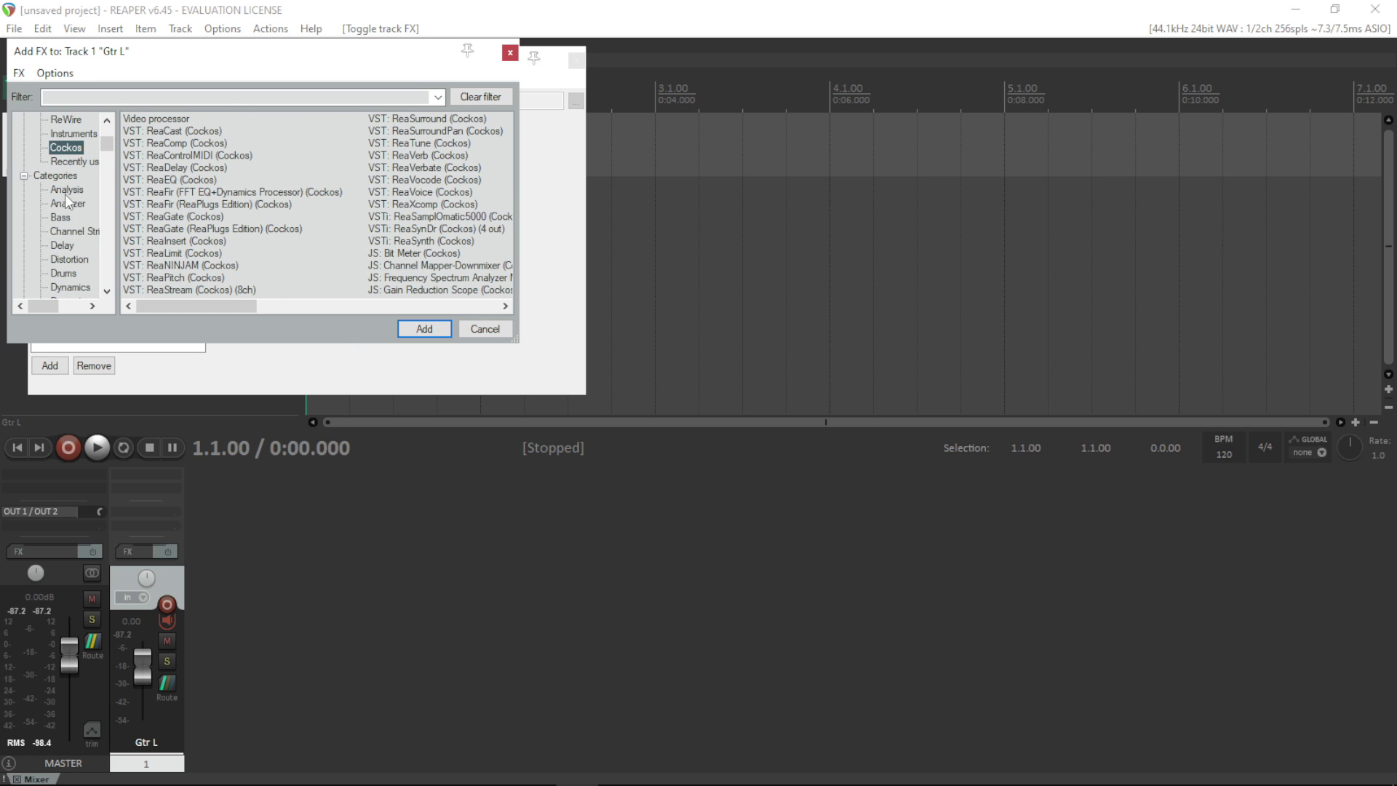
scroll(65, 194, down, 1)
scroll(68, 199, down, 1)
scroll(70, 236, down, 1)
scroll(70, 236, down, 3)
scroll(107, 195, down, 4)
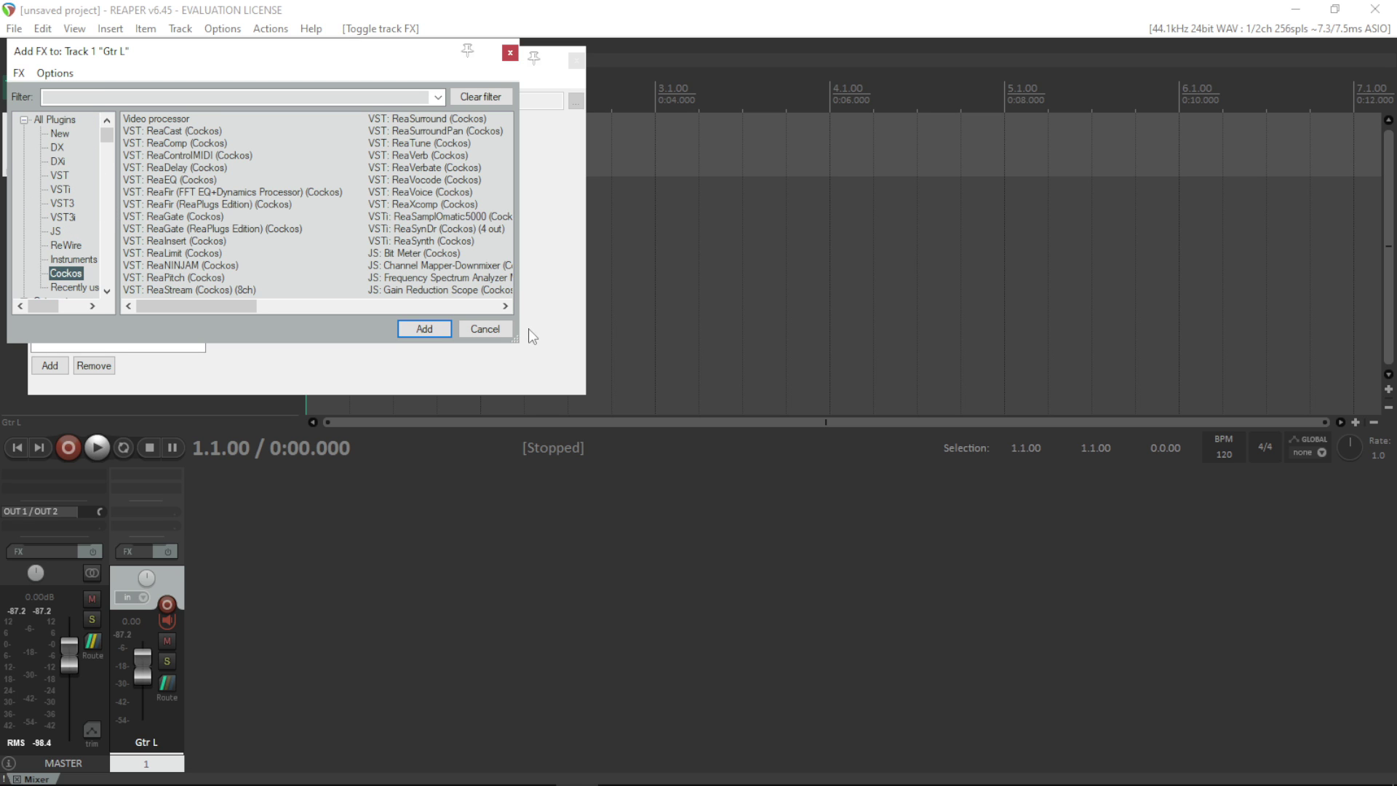
Cancel the plugin browser and close Gtr L's empty FX chain with no effects added.
click(485, 329)
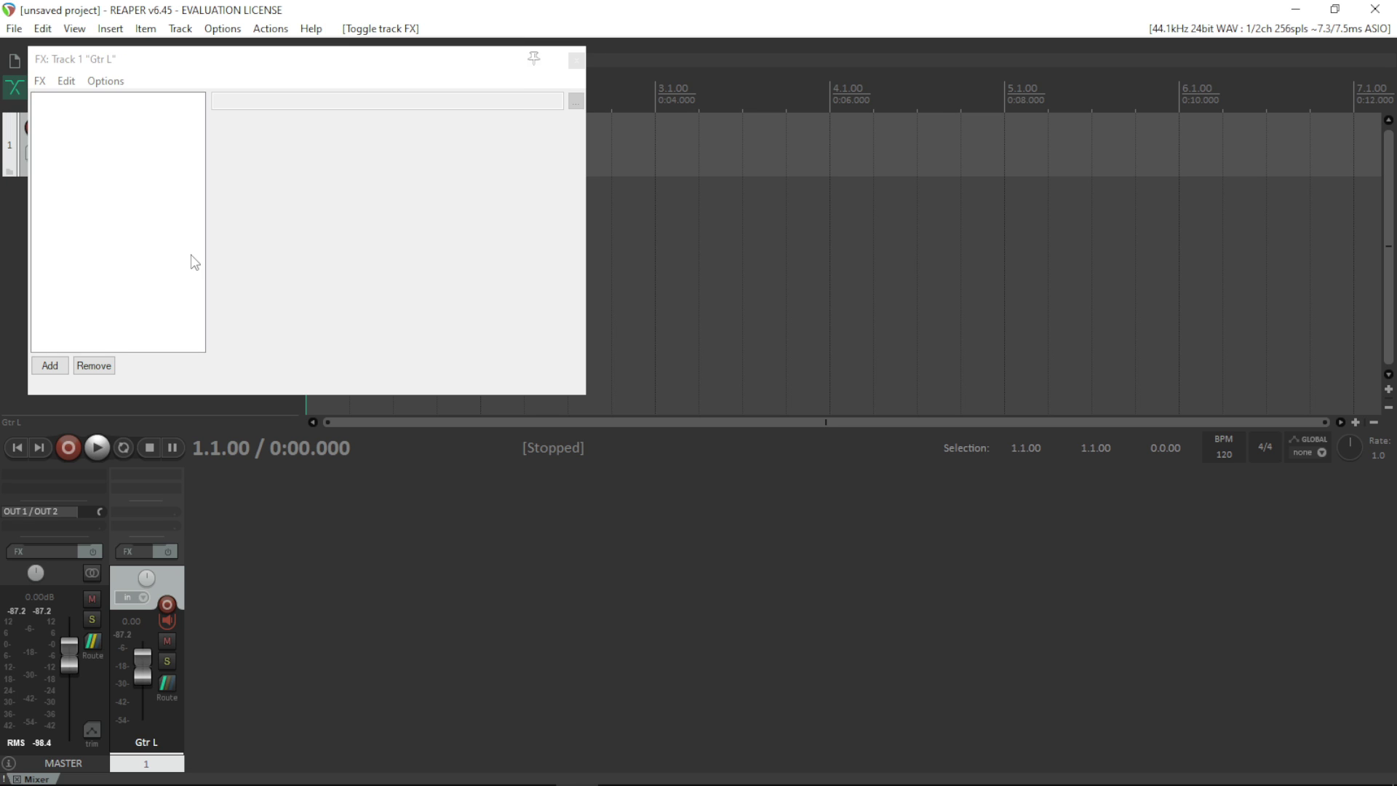
double_click(353, 231)
click(473, 329)
click(571, 62)
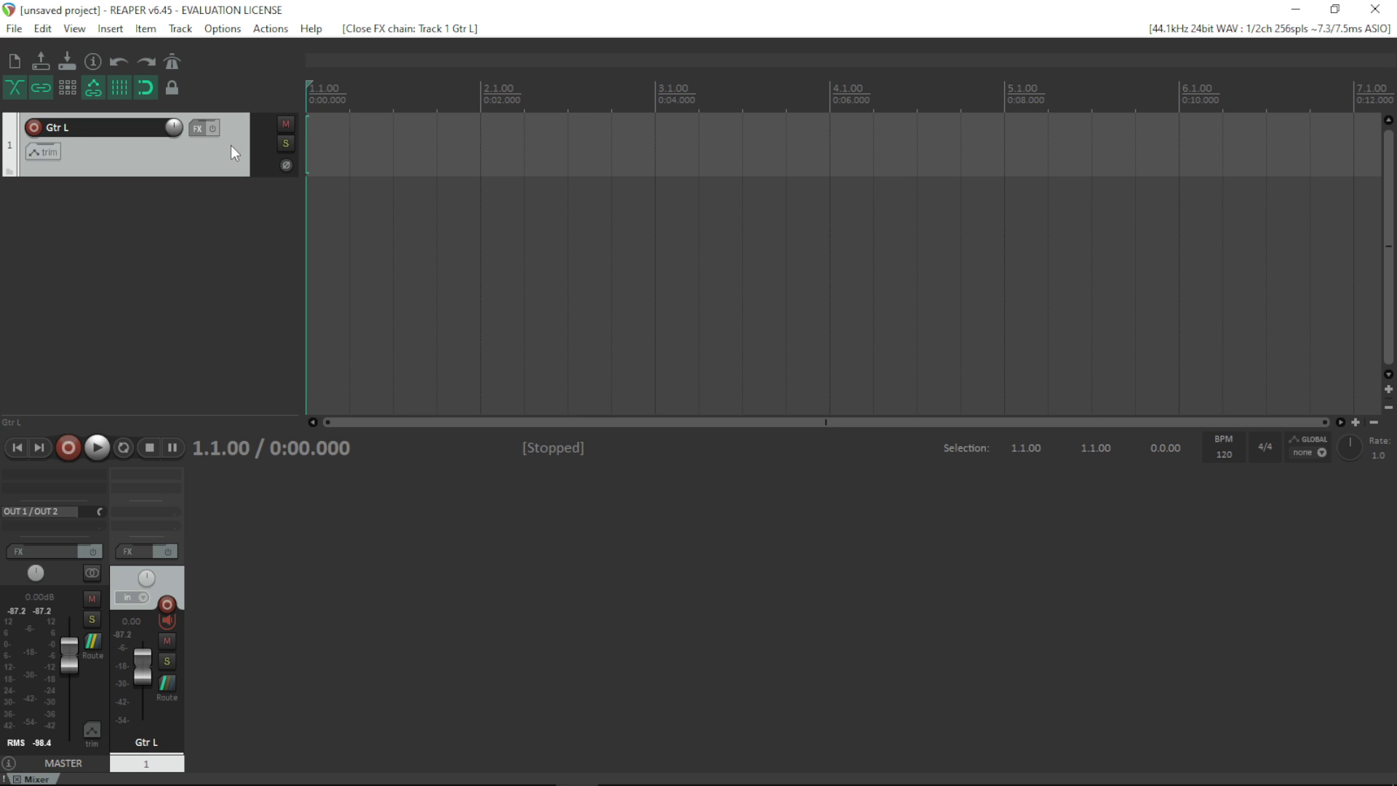
Dismiss the plugin browser and drag the Gtr L track taller.
click(213, 134)
key(Escape)
mouse_move(238, 177)
mouse_down()
mouse_move(231, 334)
mouse_move(236, 184)
mouse_up()
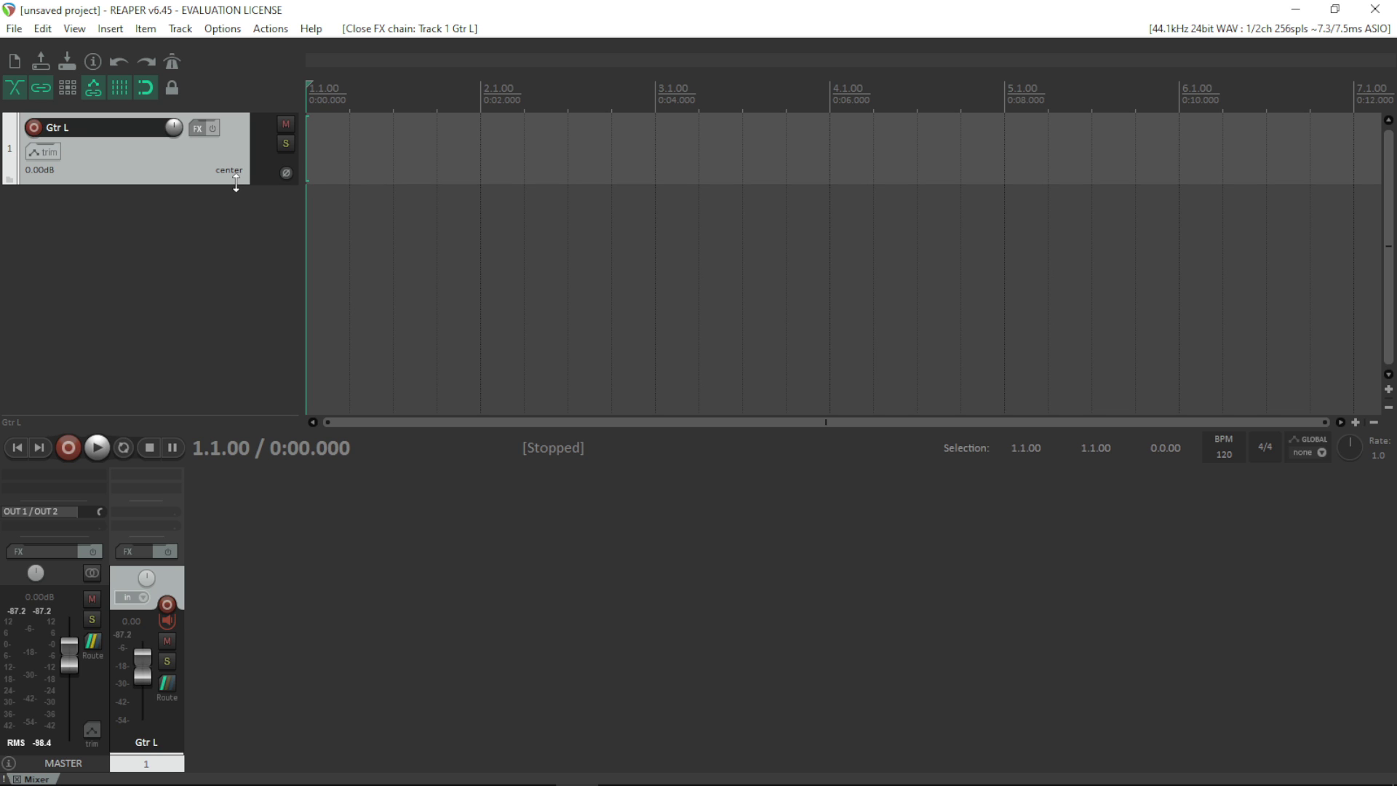
Set a time selection from 3.2.00 to 4.4.00, toggling Repeat on and back off.
click(124, 448)
drag(700, 102, 960, 102)
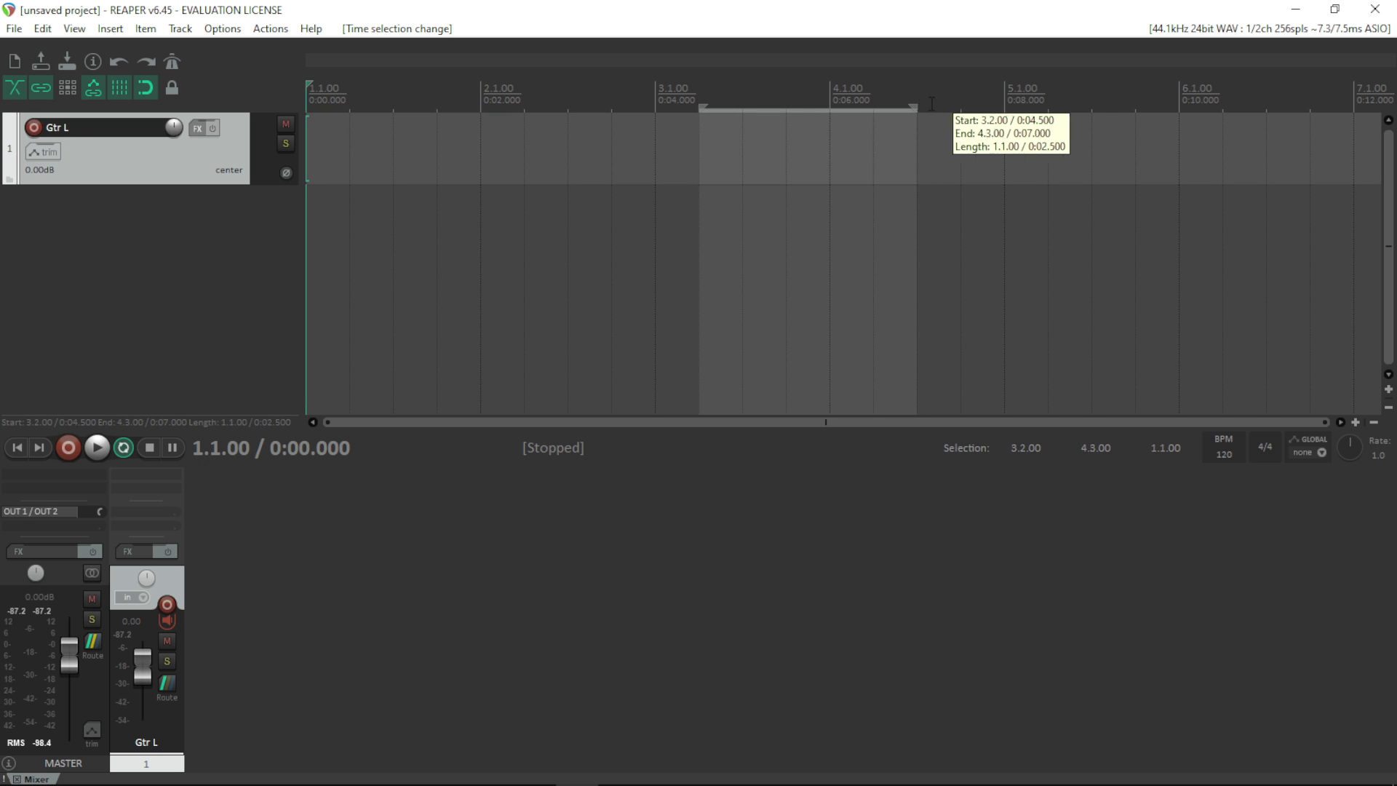
click(122, 447)
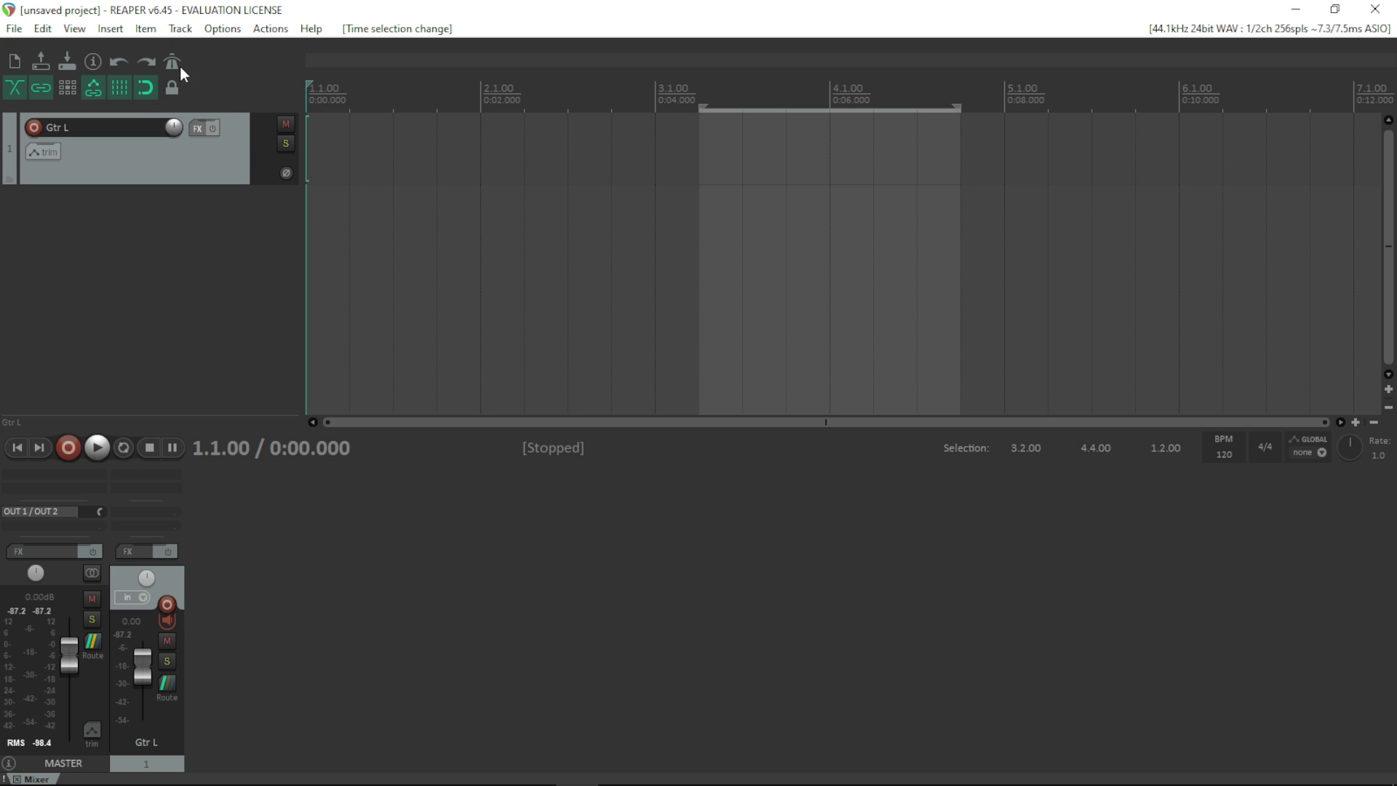
click(105, 30)
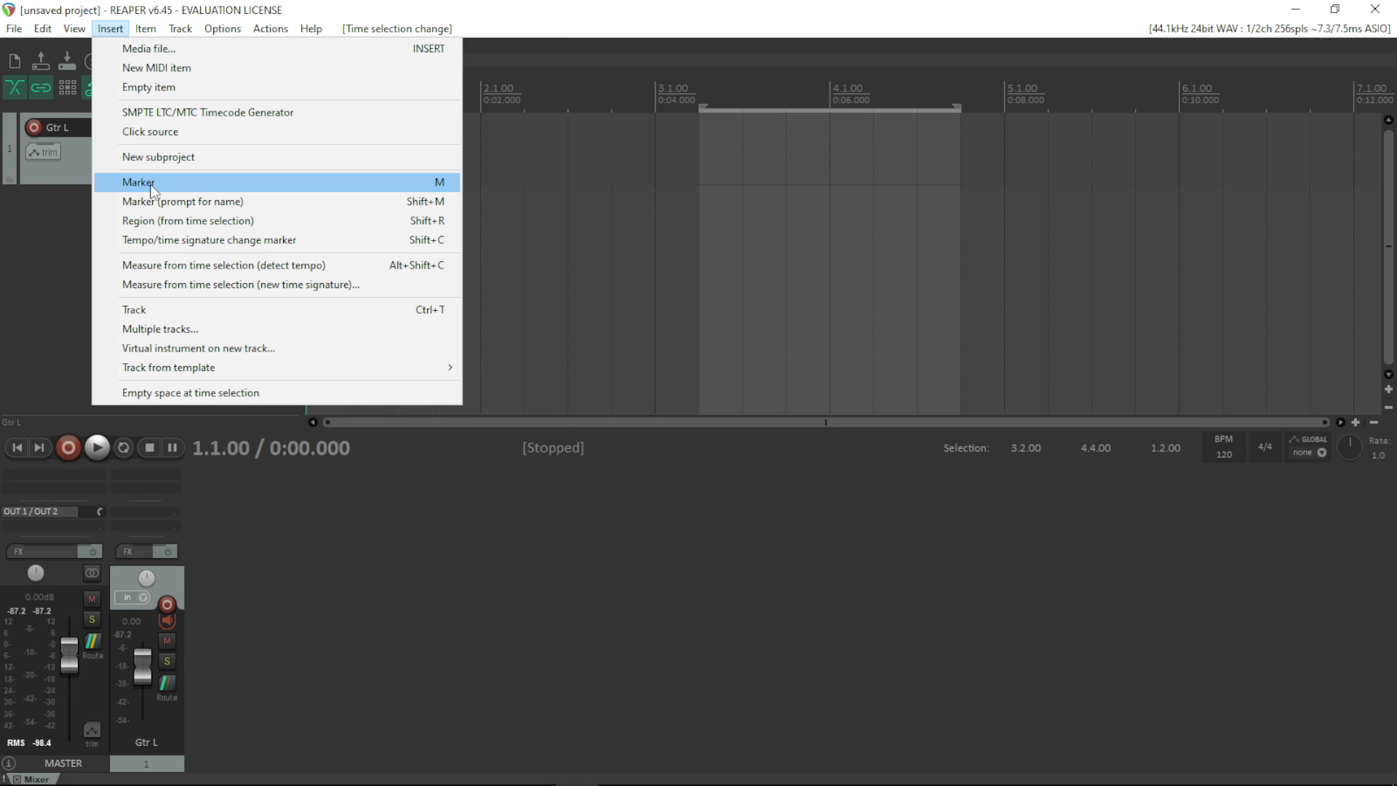
Insert a tempo/time signature change marker at 1.1.00 with tempo 120 BPM.
click(178, 241)
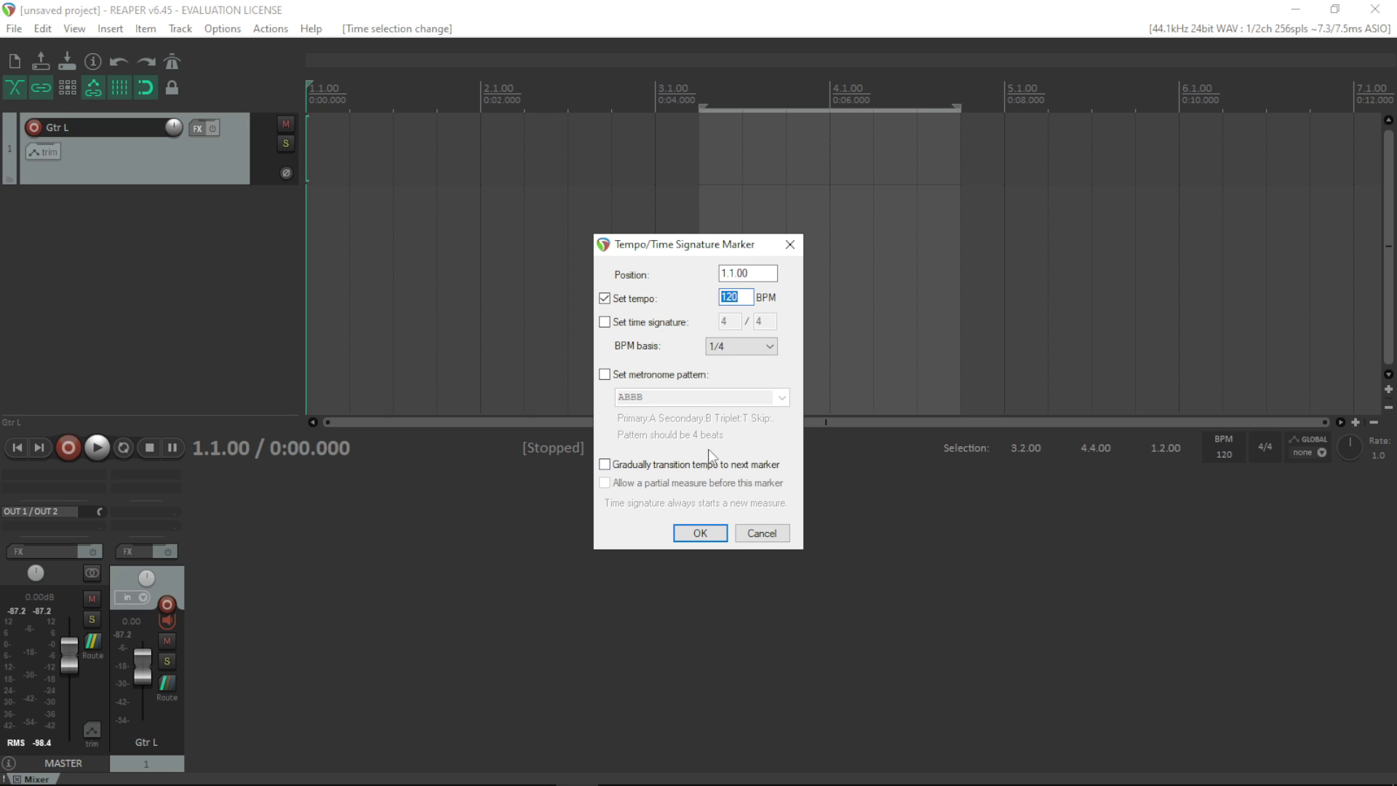
click(703, 540)
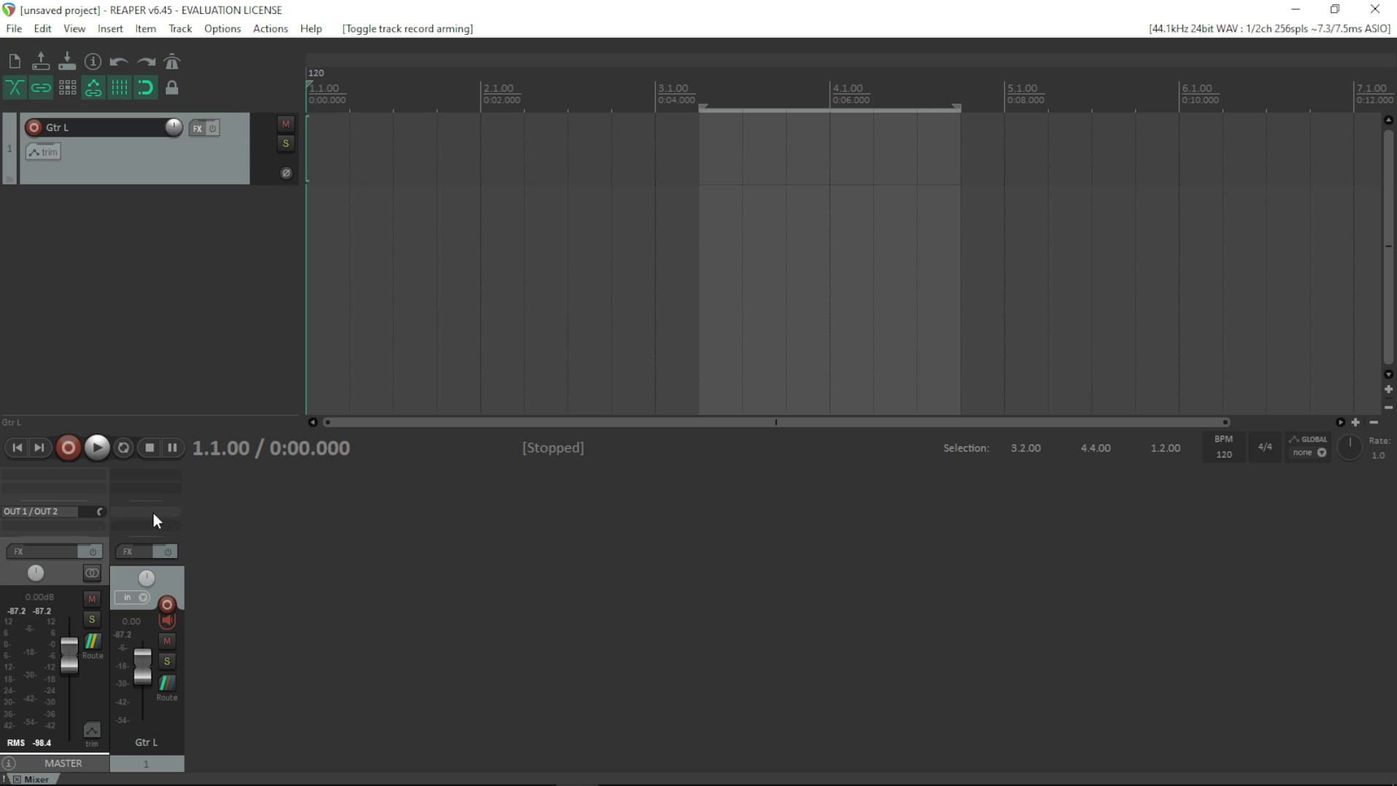
click(144, 486)
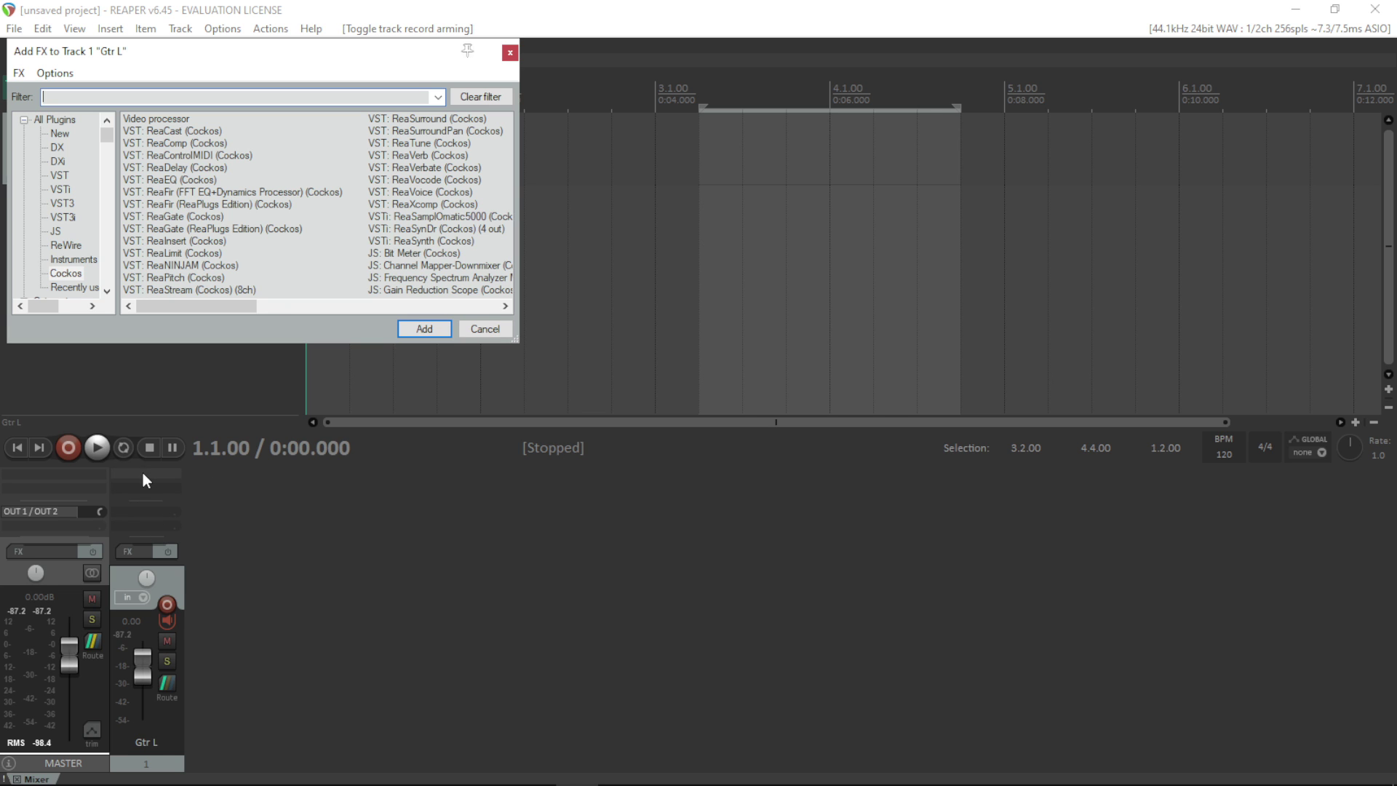
click(482, 329)
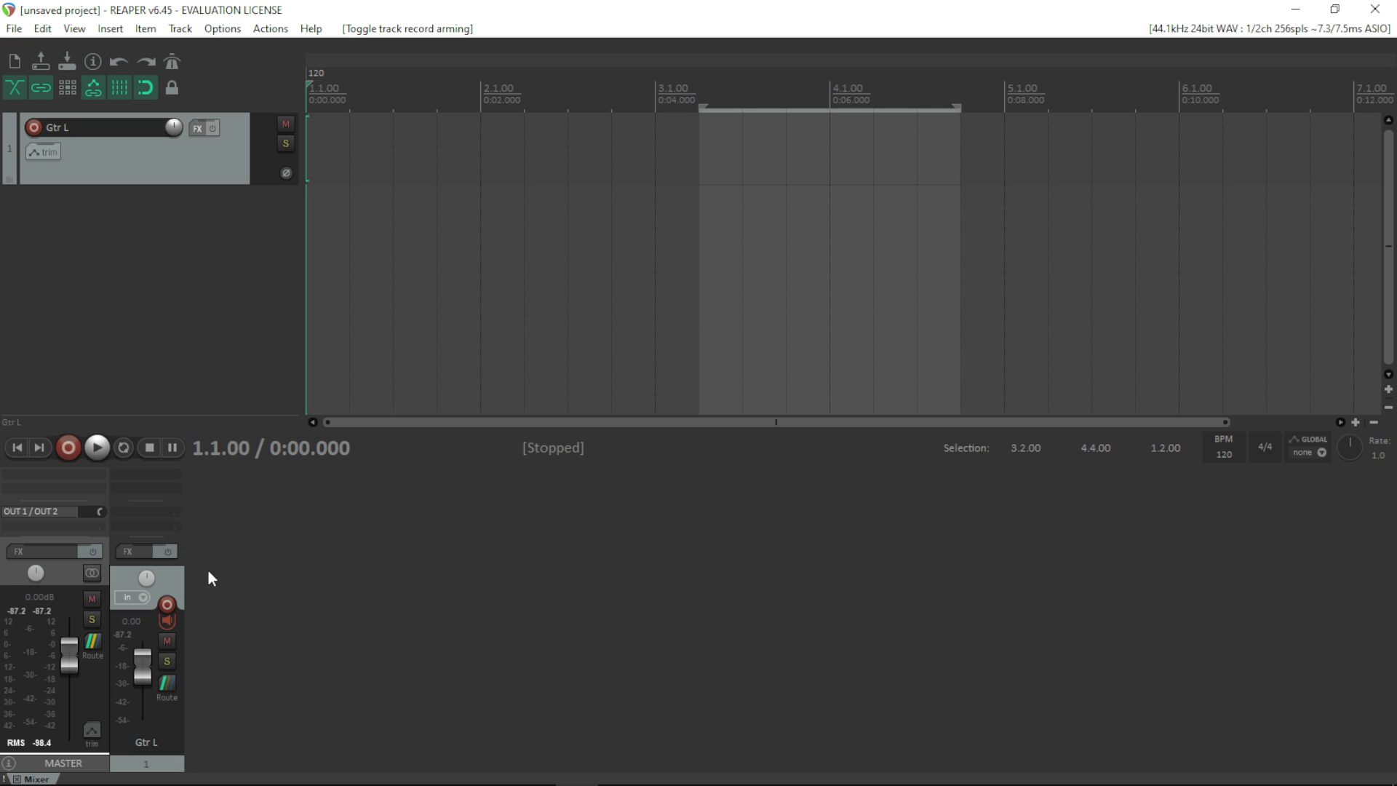
click(168, 684)
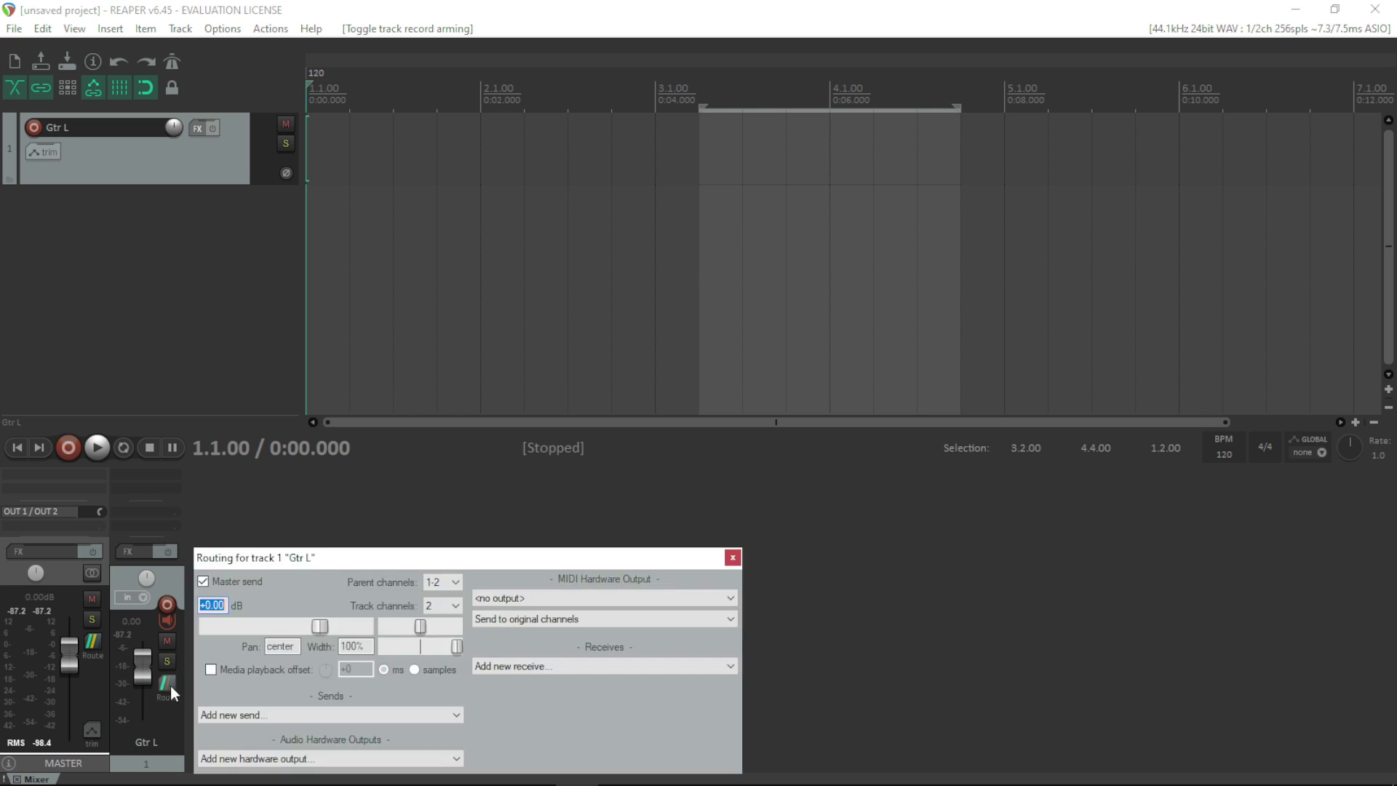
drag(369, 559, 500, 326)
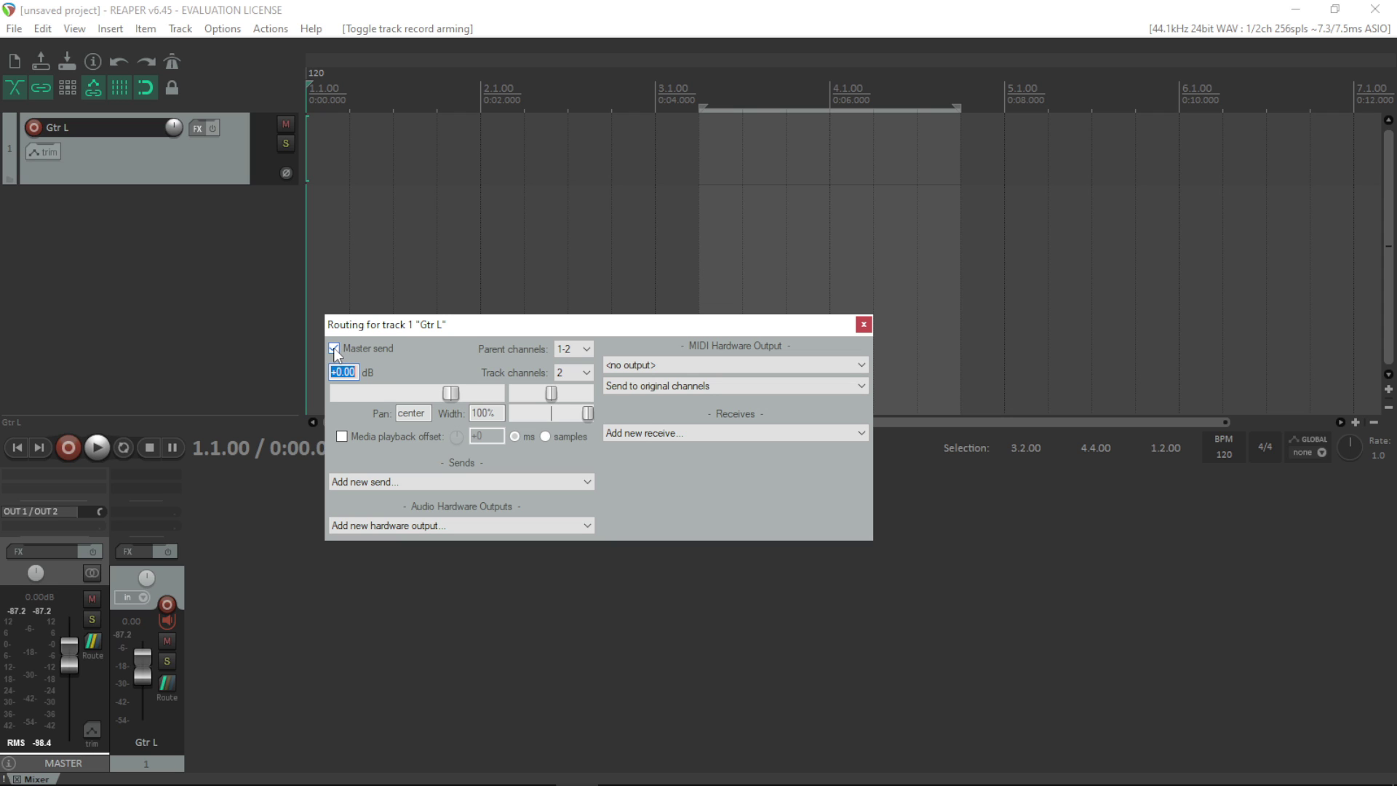
click(589, 349)
click(571, 364)
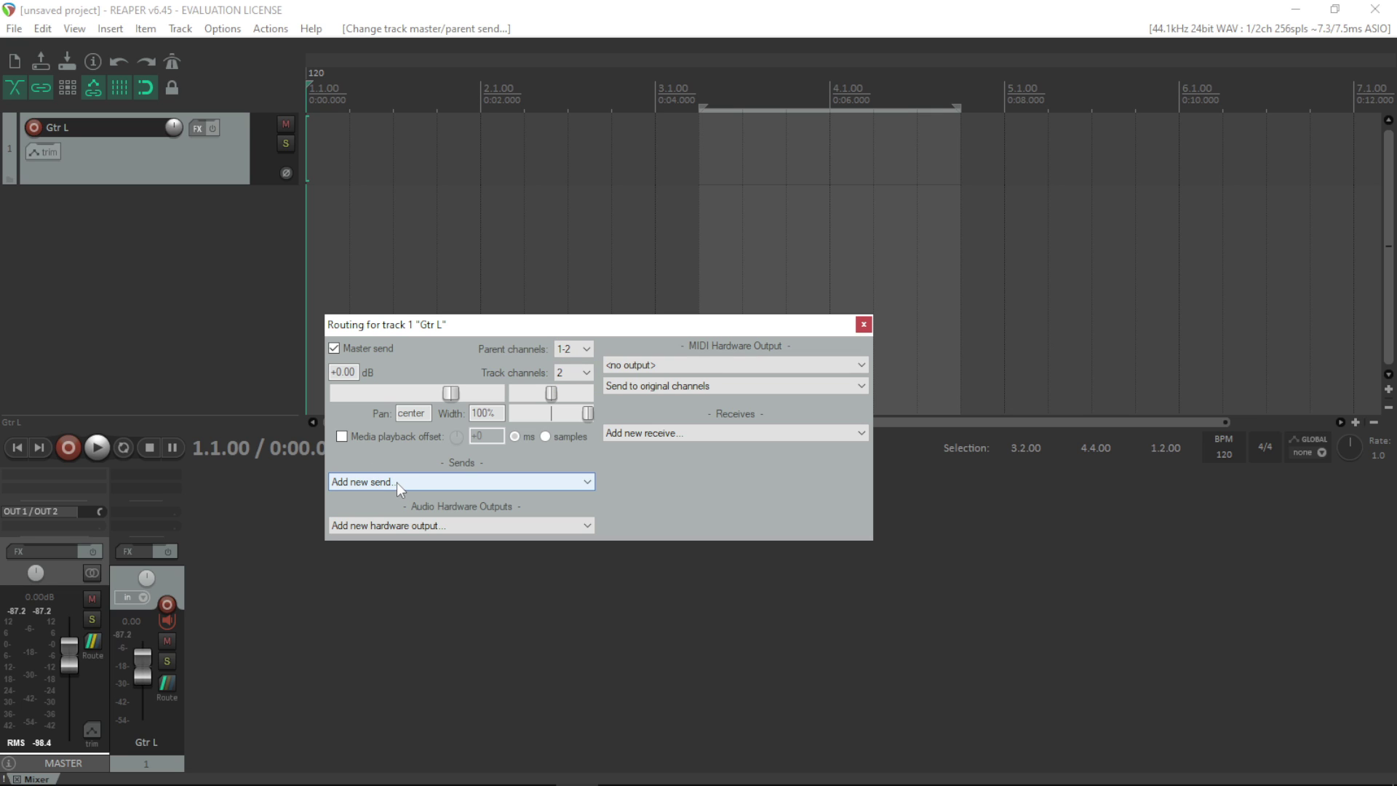
click(395, 483)
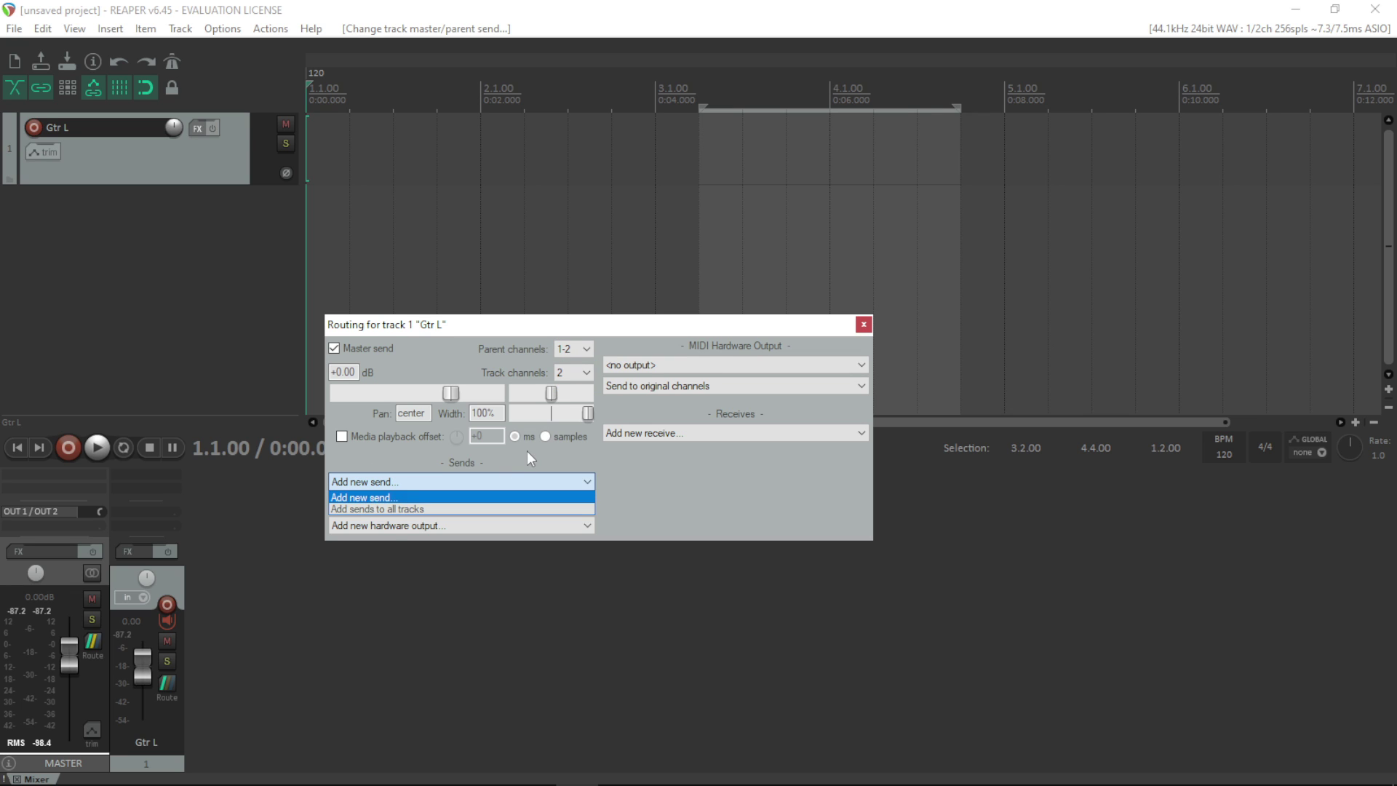
click(390, 527)
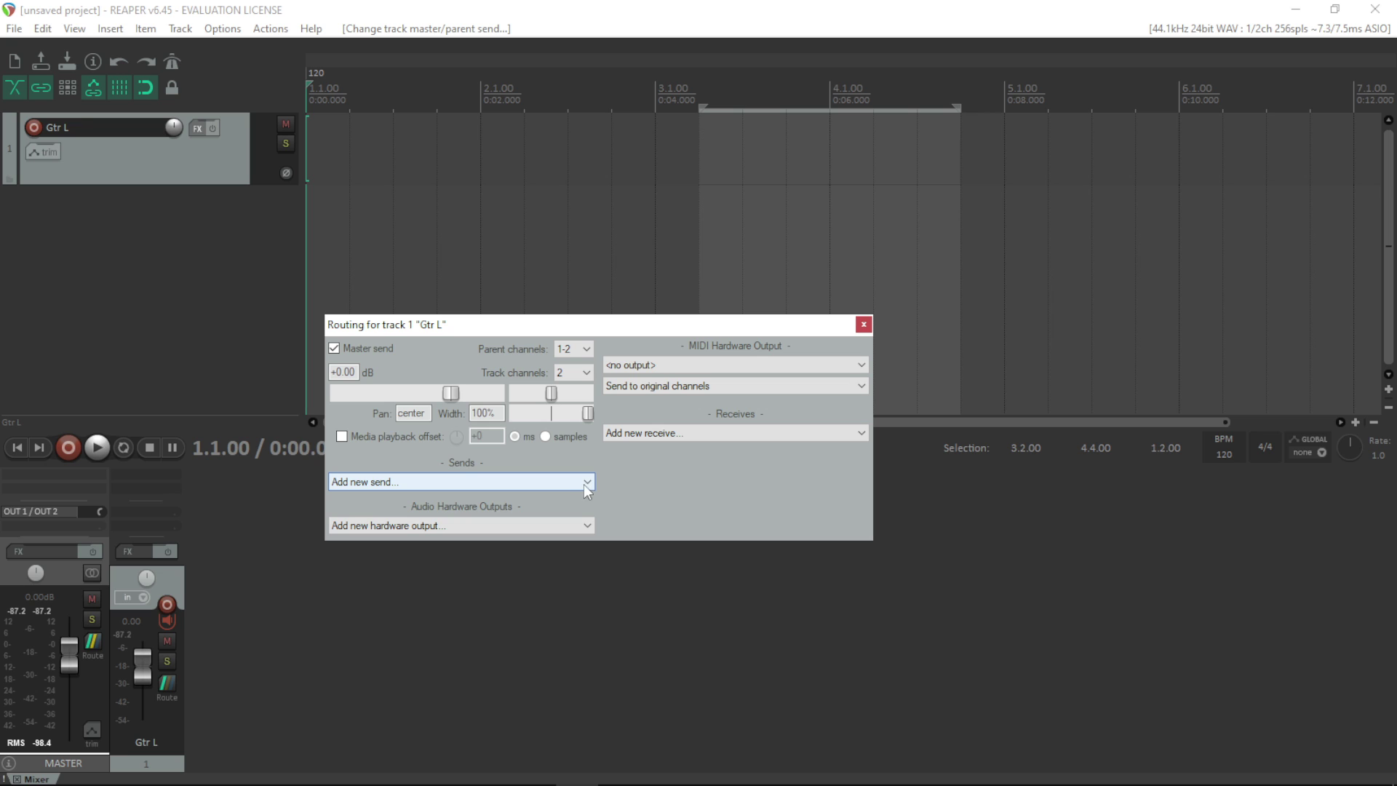
click(864, 326)
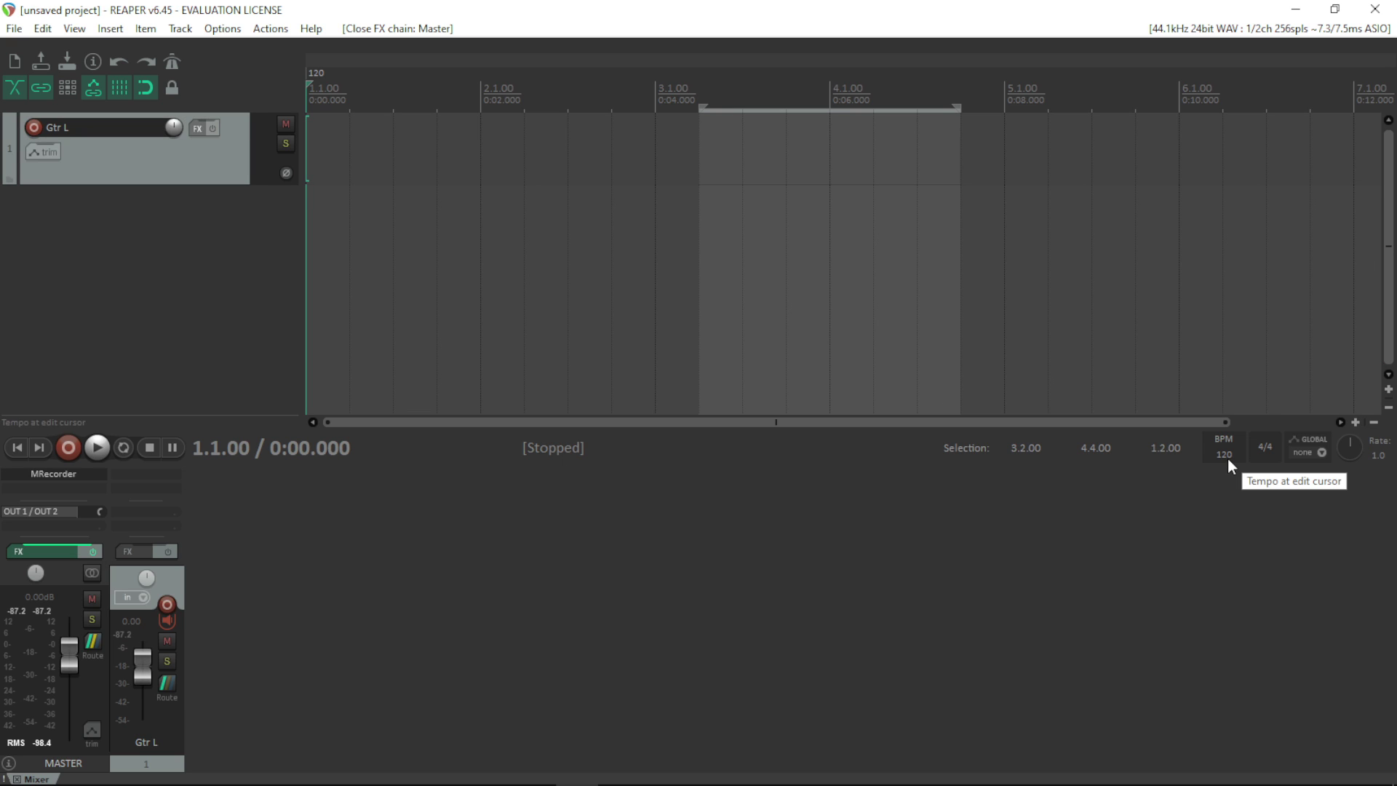
Play the selection from inside it, switch off Gtr L's record monitoring, then stop playback.
key(space)
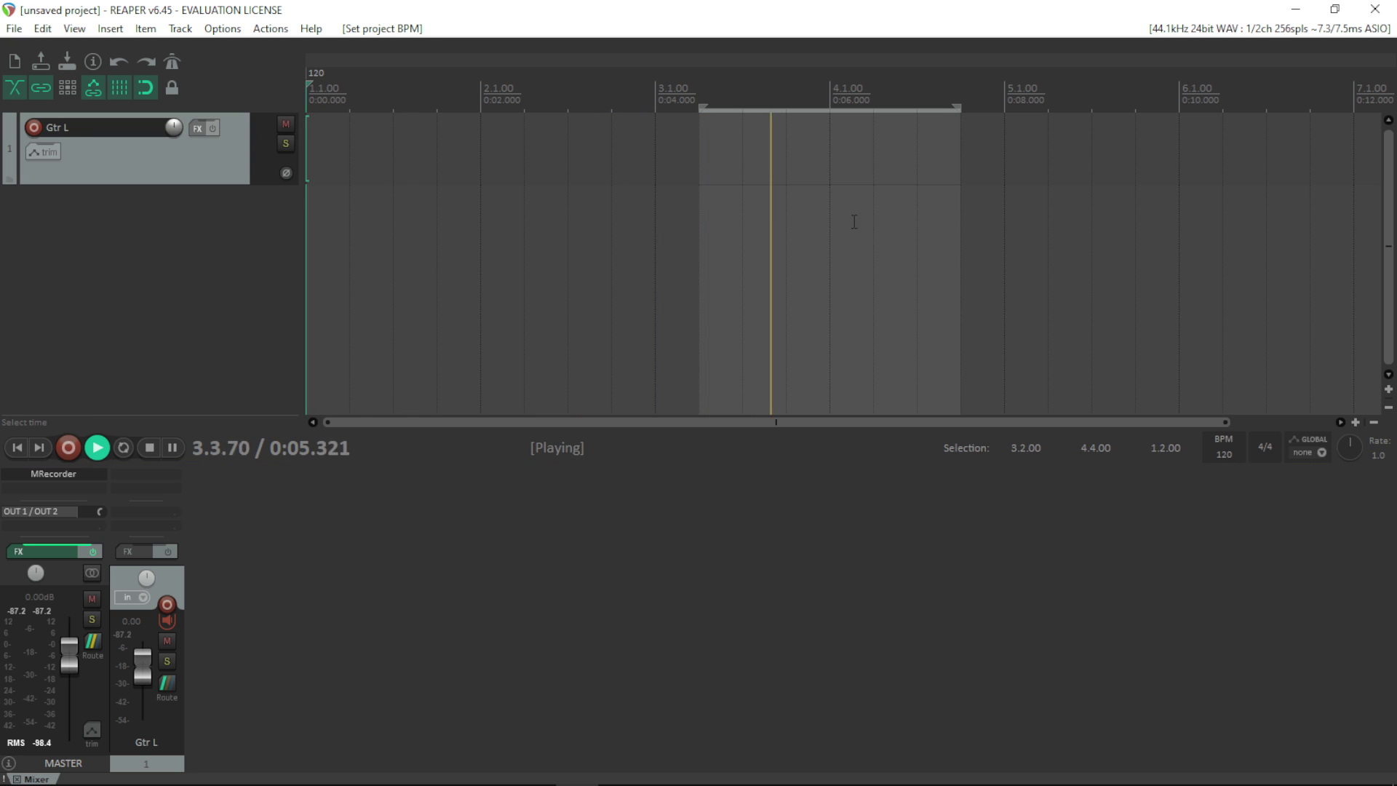
click(742, 145)
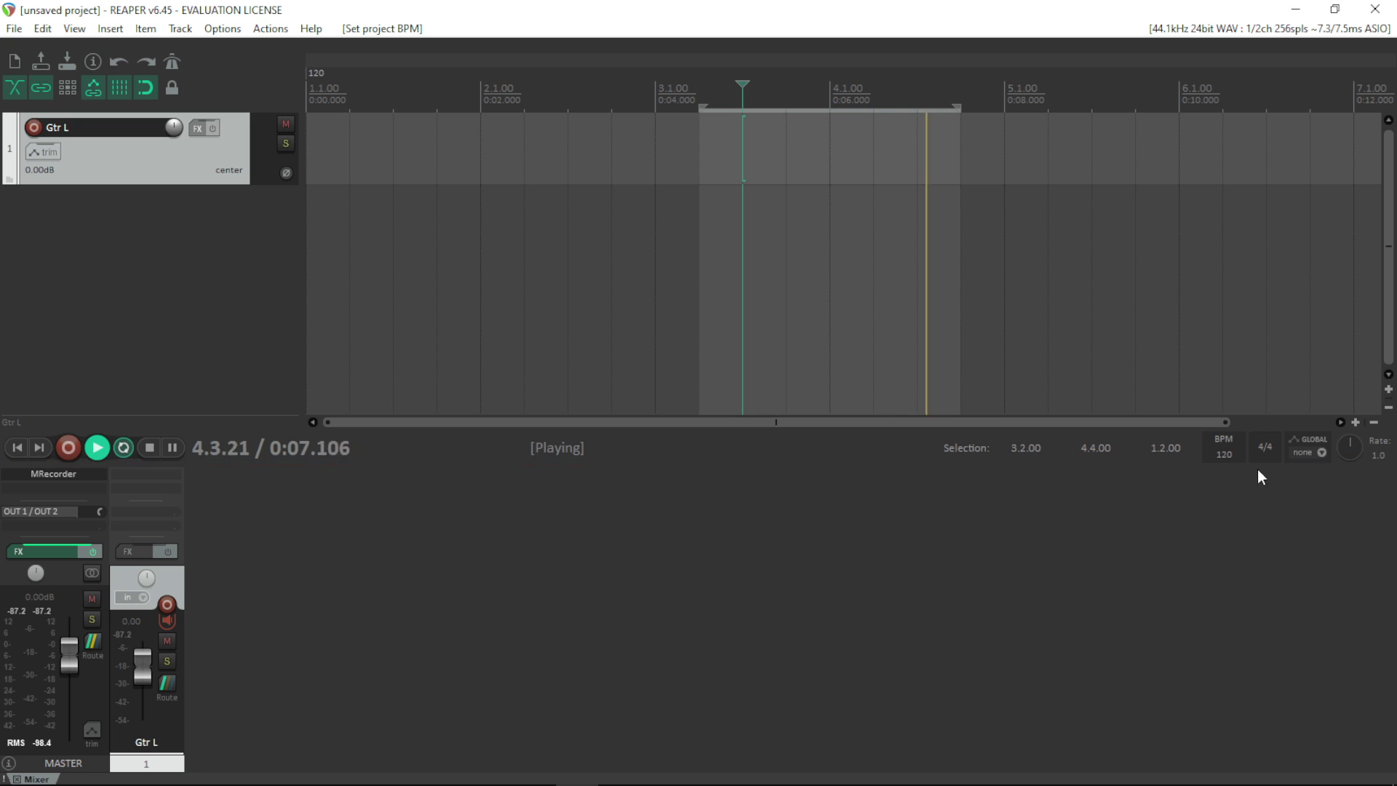
click(1310, 448)
click(825, 485)
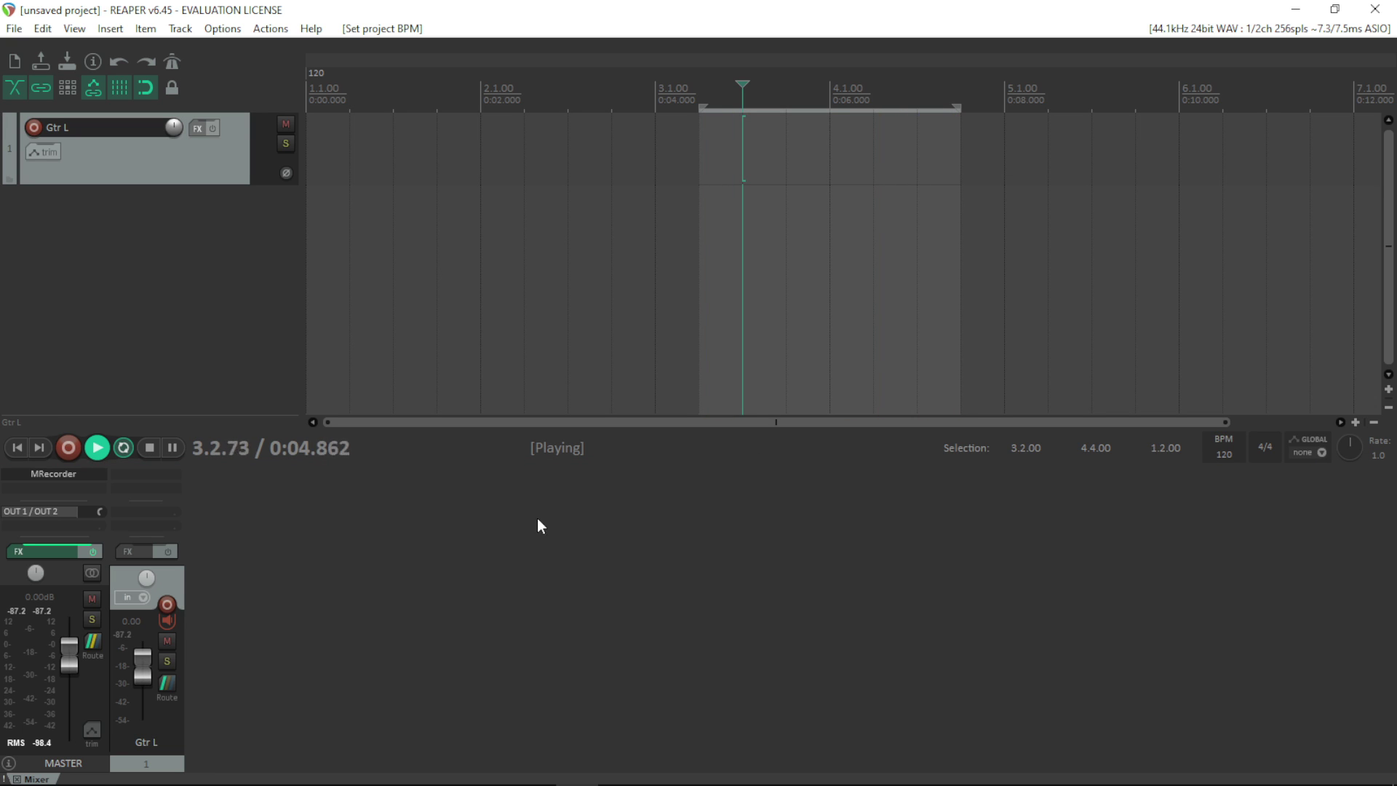
click(168, 623)
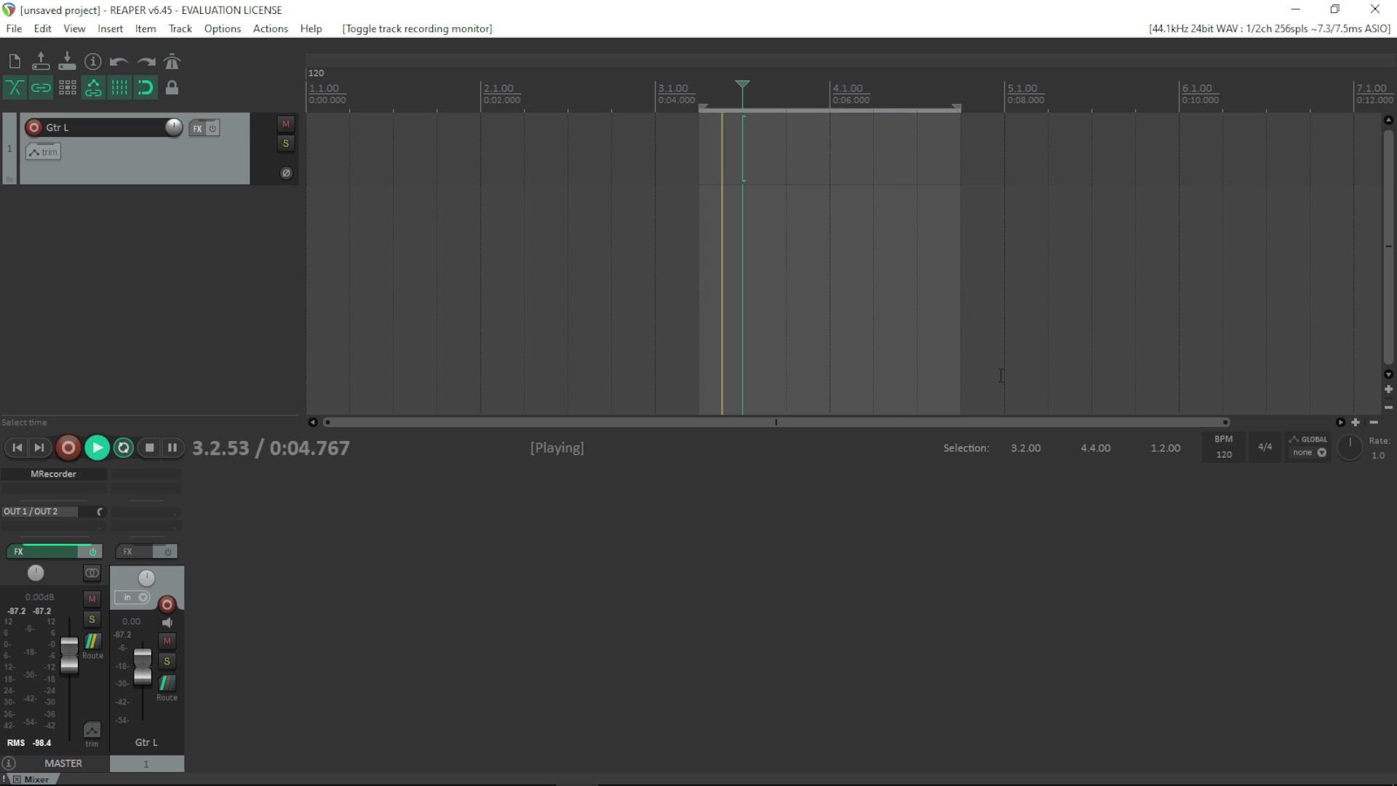
key(space)
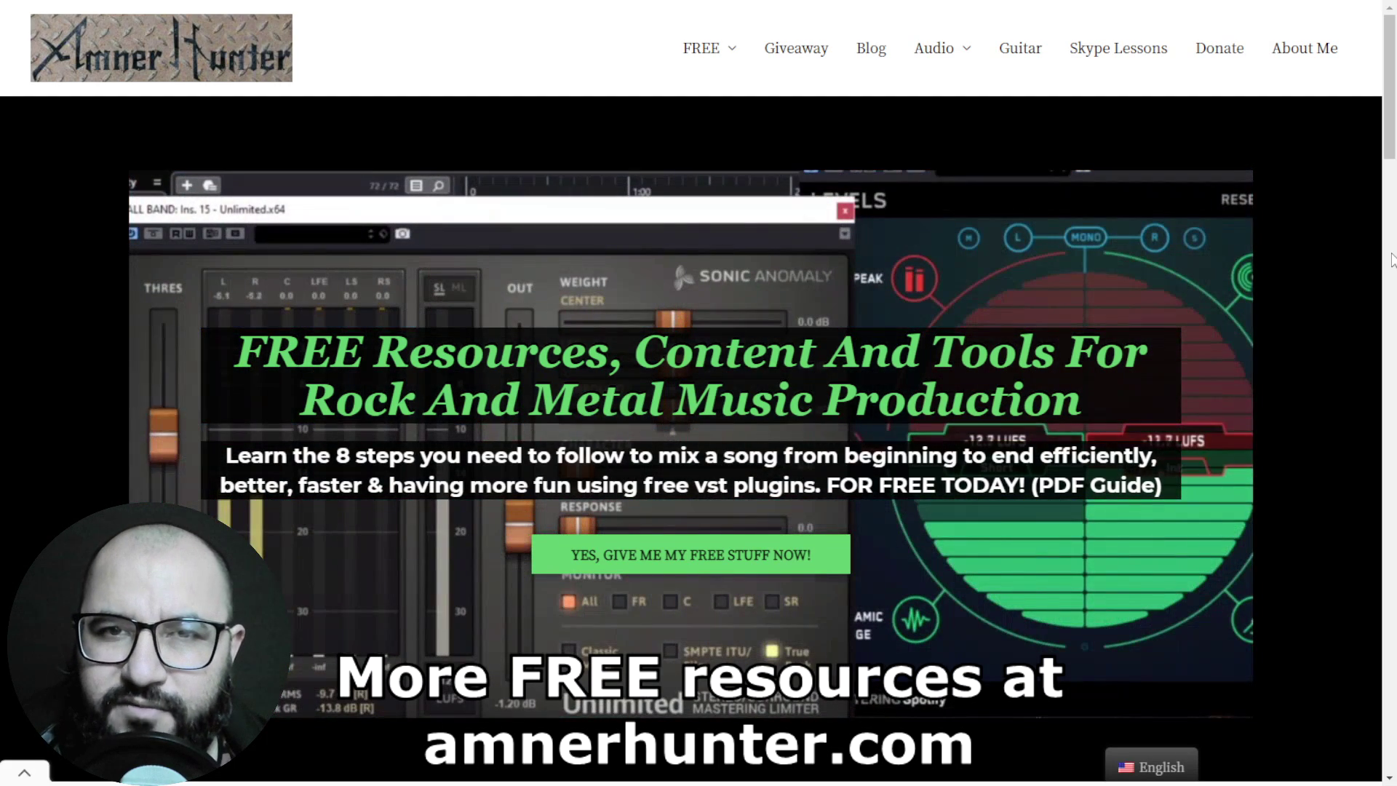
mouse_move(714, 84)
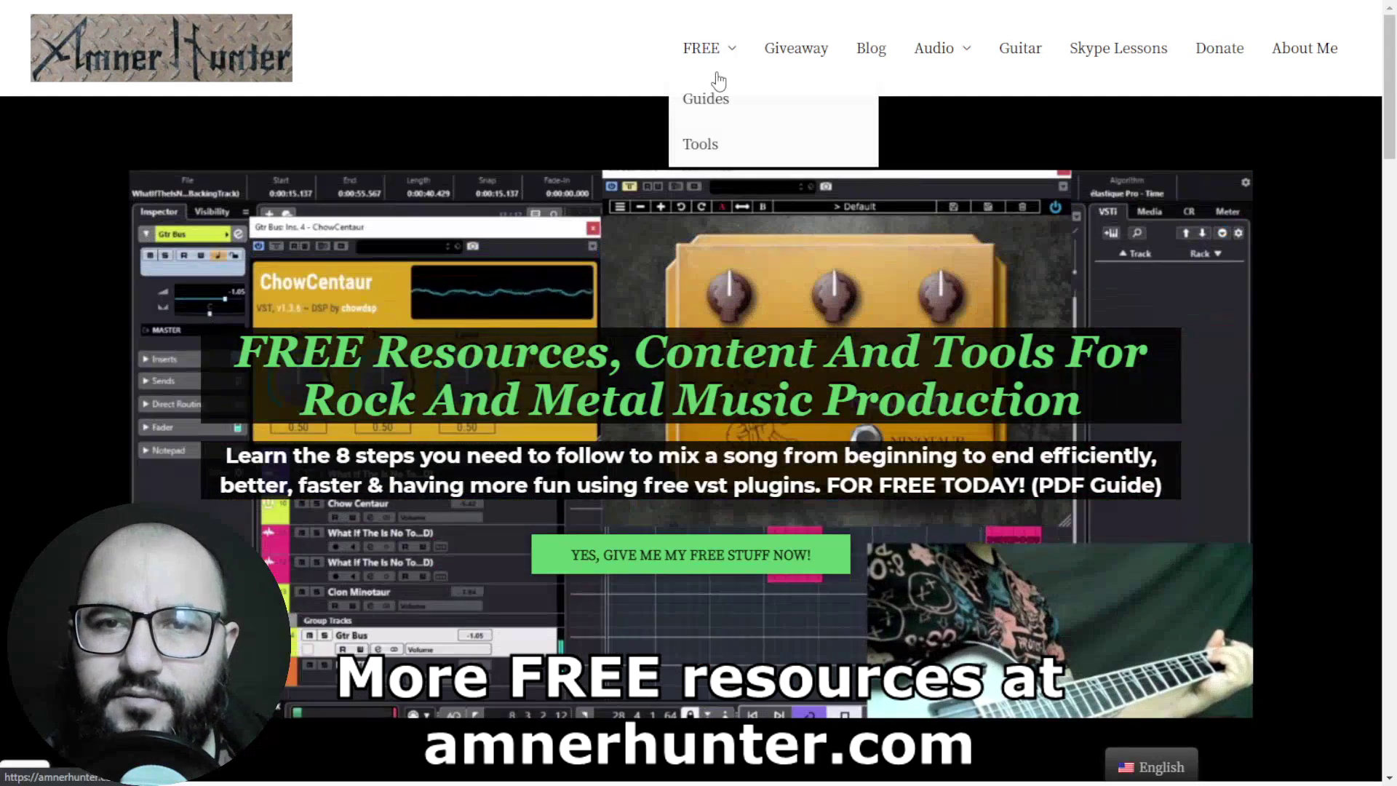